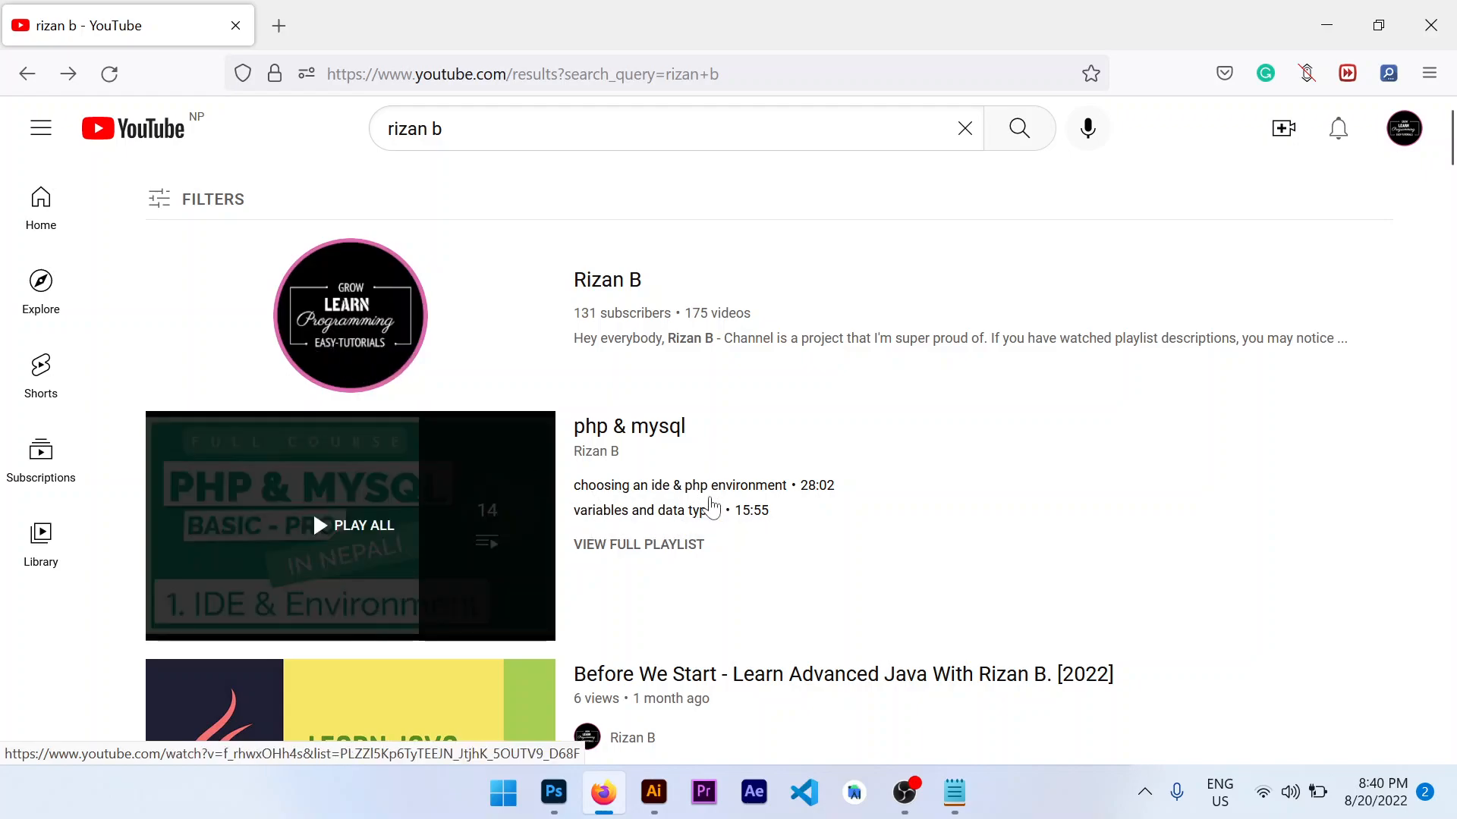
# Step: Switch to Illustrator and create a new Letter document, 612 x 792 pt
pyautogui.hotkey('alt', 'Tab')
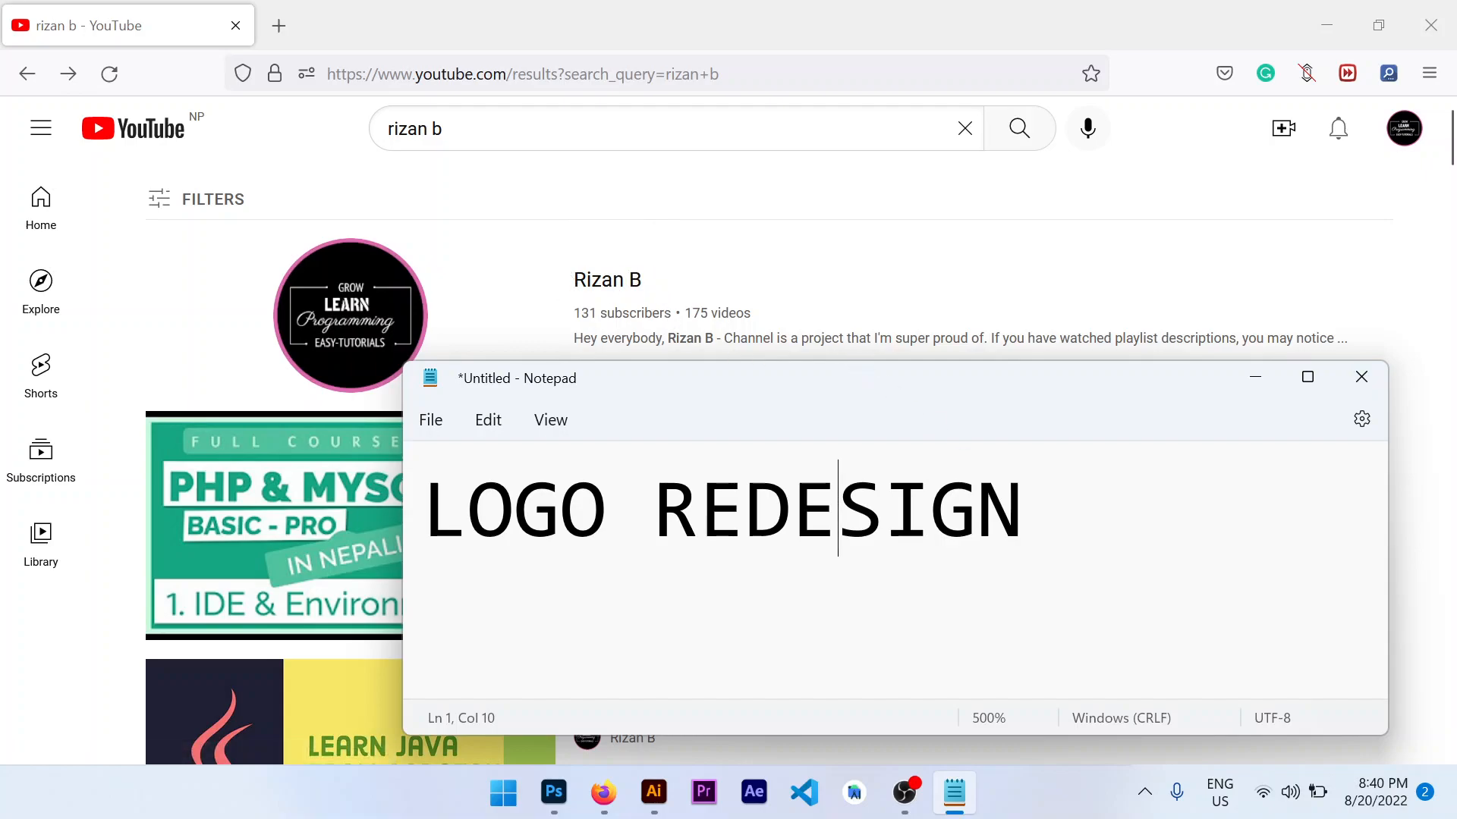
pyautogui.click(653, 793)
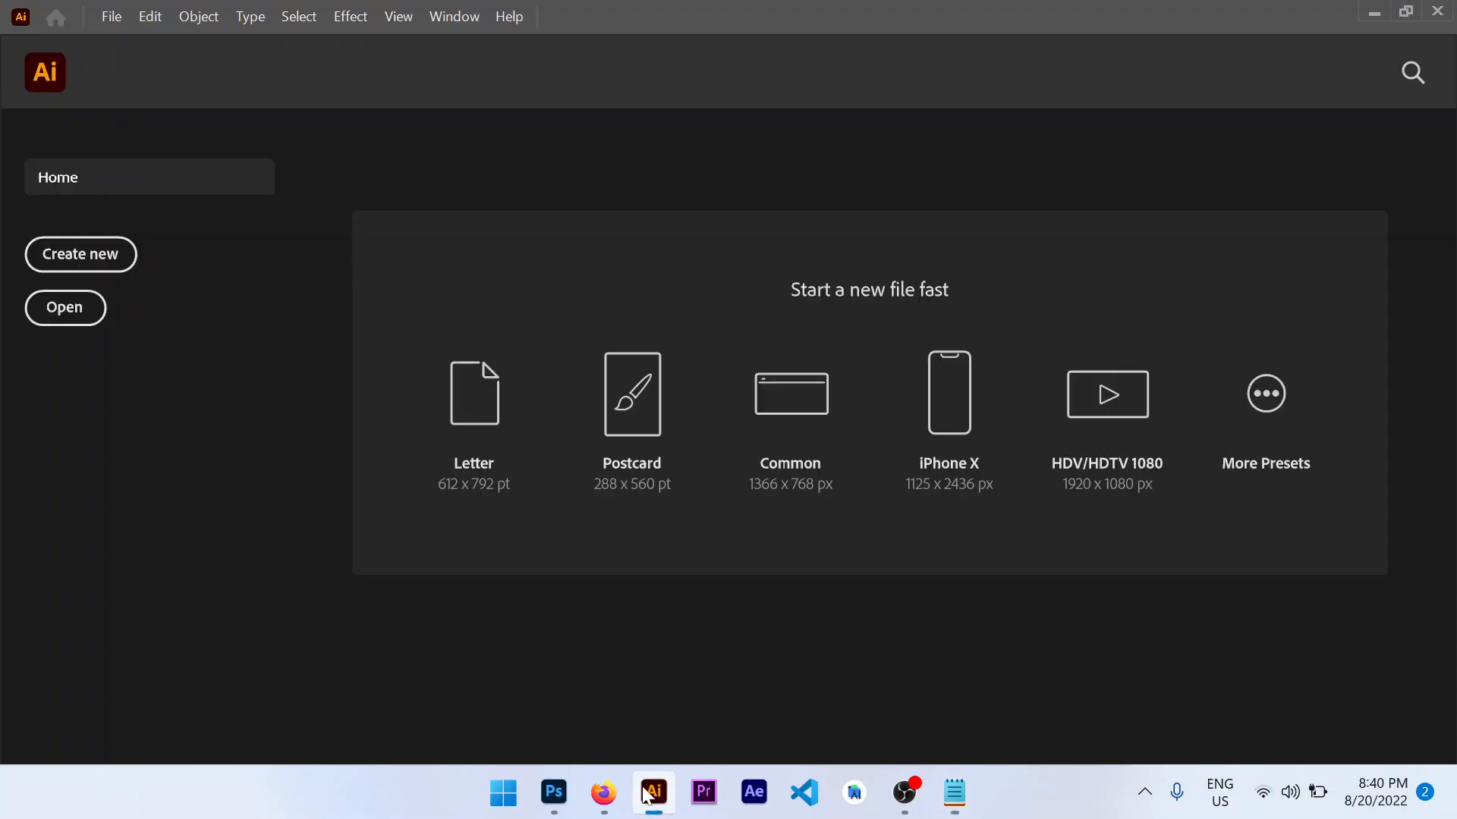
pyautogui.click(472, 421)
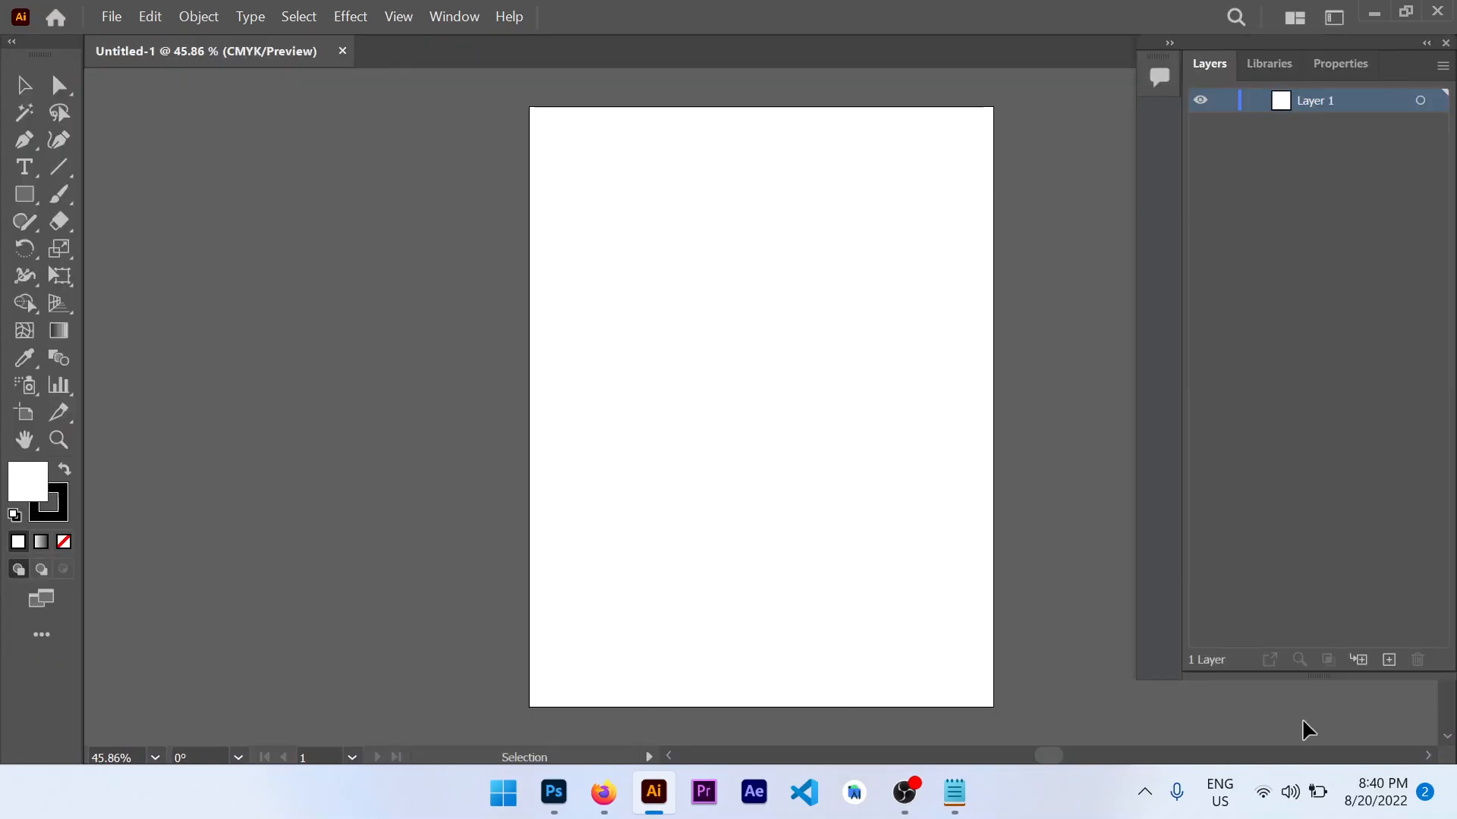
pyautogui.keyDown('alt'); pyautogui.scroll(2, 892, 486); pyautogui.keyUp('alt')
pyautogui.keyDown('alt'); pyautogui.scroll(-2, 848, 477); pyautogui.keyUp('alt')
pyautogui.keyDown('alt'); pyautogui.scroll(2, 839, 478); pyautogui.keyUp('alt')
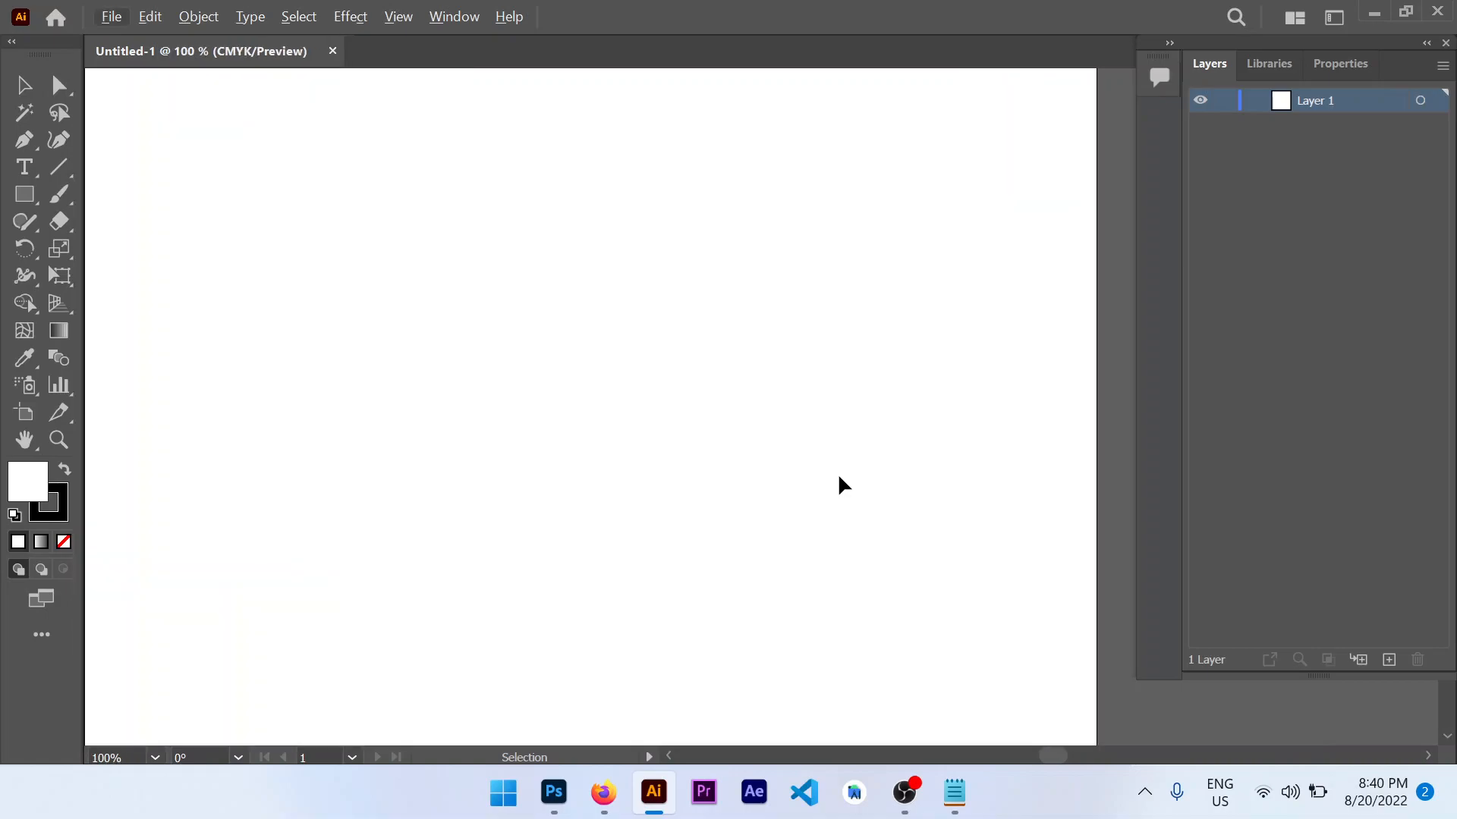
pyautogui.keyDown('alt'); pyautogui.scroll(-1, 837, 471); pyautogui.keyUp('alt')
# Step: Switch to Notepad and replace the existing text with "R B"
pyautogui.click(954, 793)
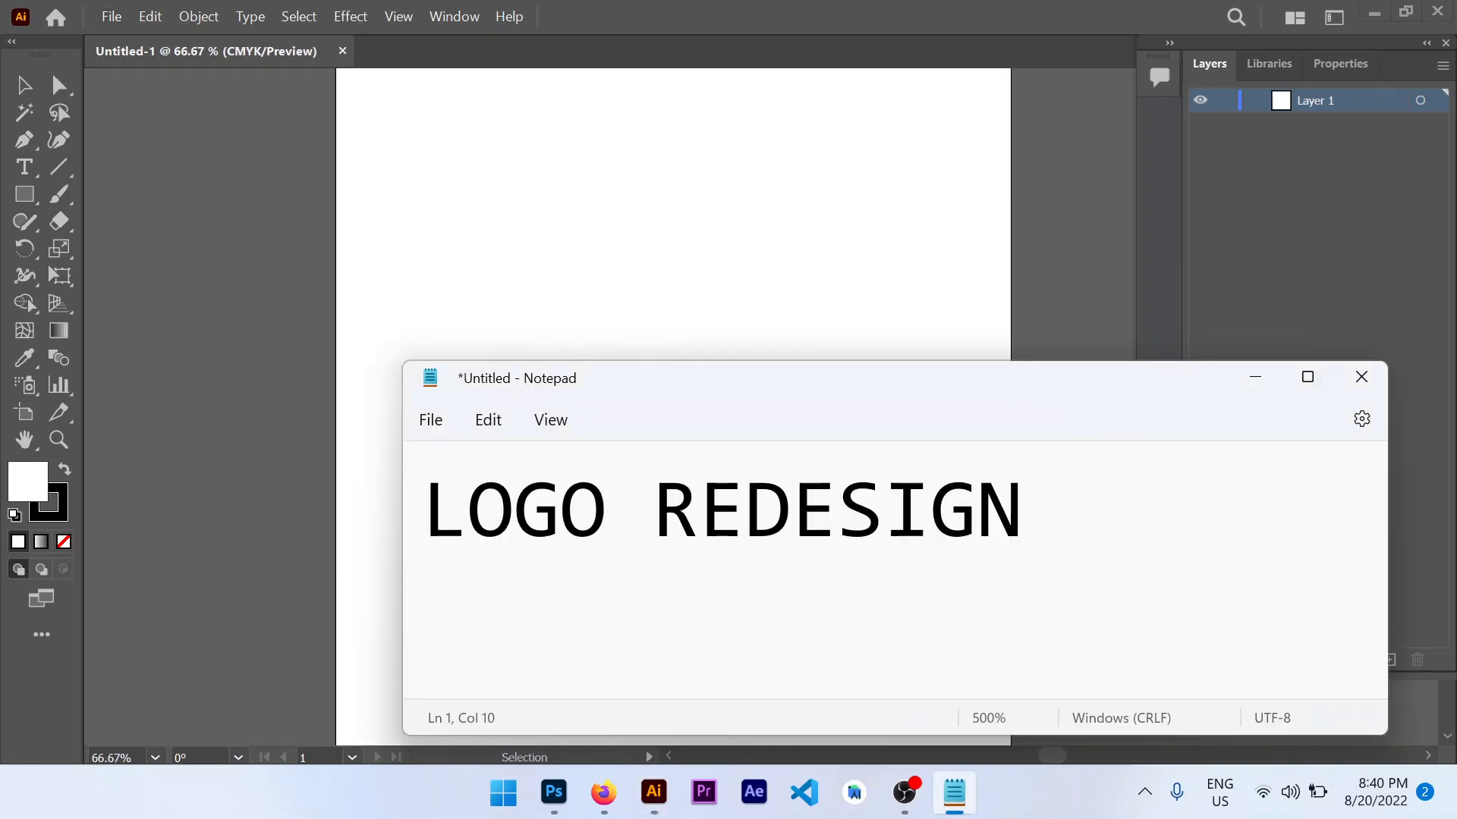
pyautogui.hotkey('ctrl', 'a')
pyautogui.write('r')
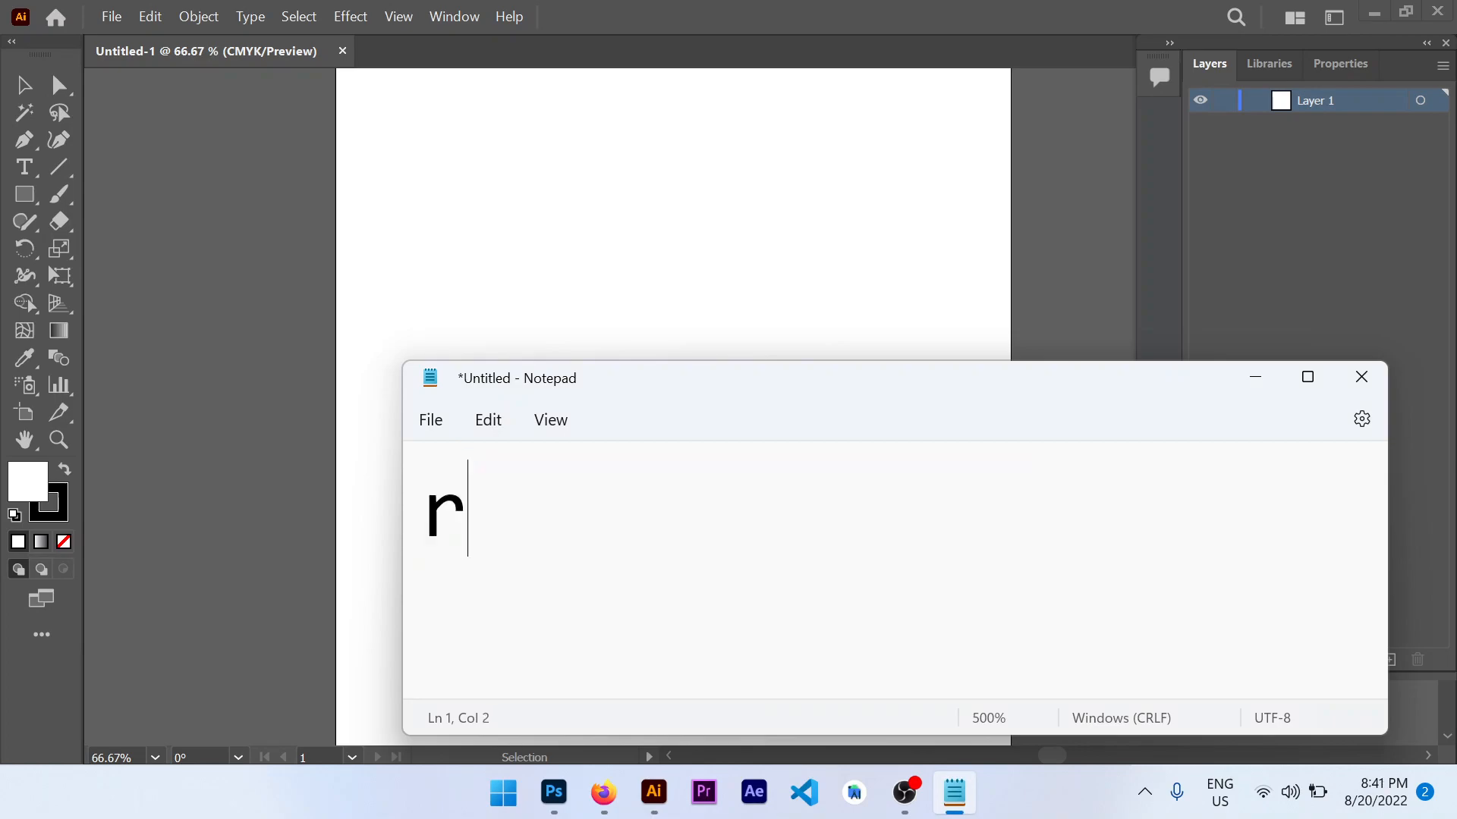
pyautogui.press('BackSpace')
pyautogui.write('r')
pyautogui.press('BackSpace')
pyautogui.write('R B')
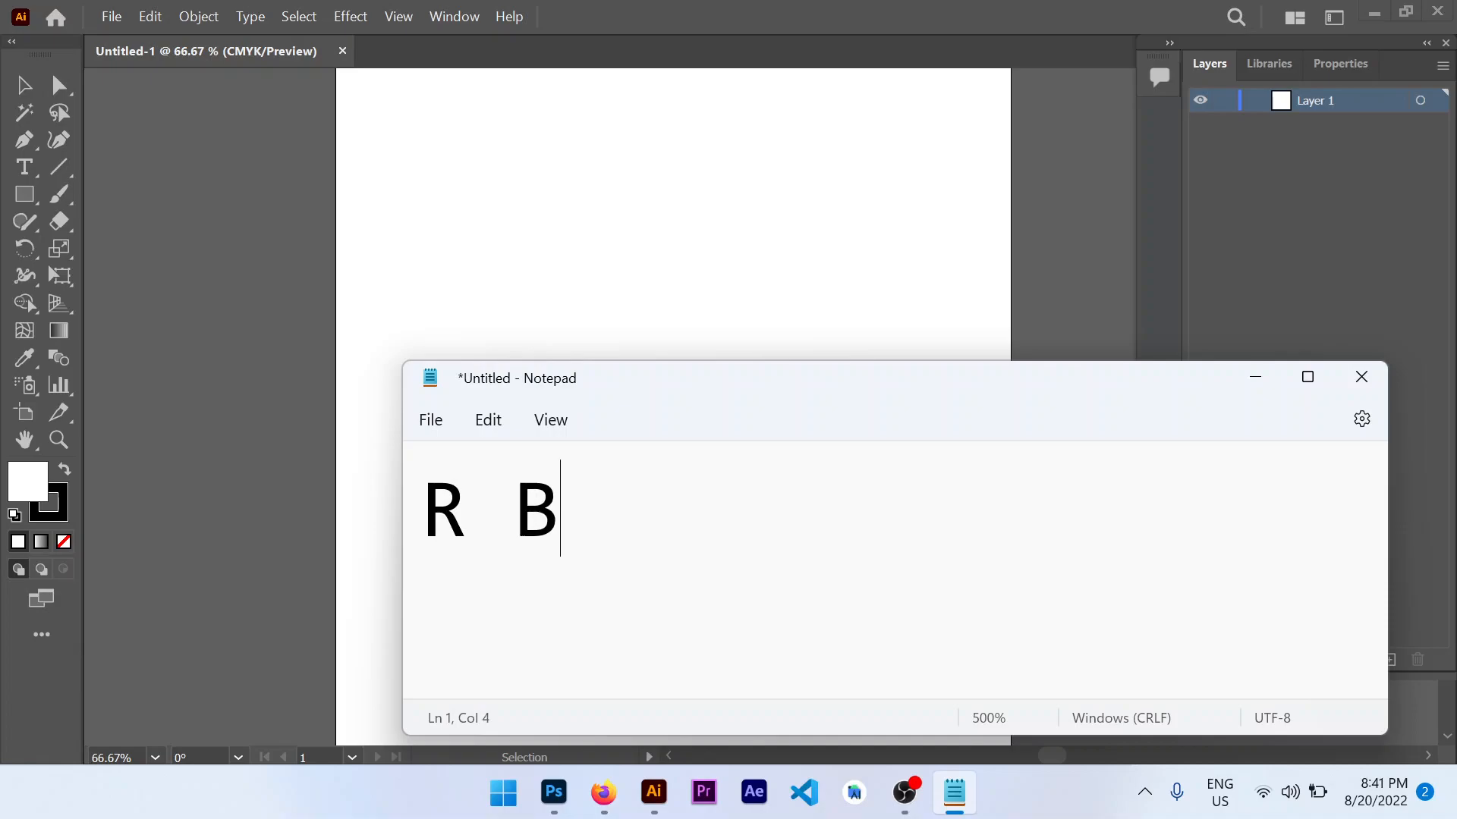
pyautogui.press('Left')
pyautogui.press('Left')
pyautogui.doubleClick(435, 506)
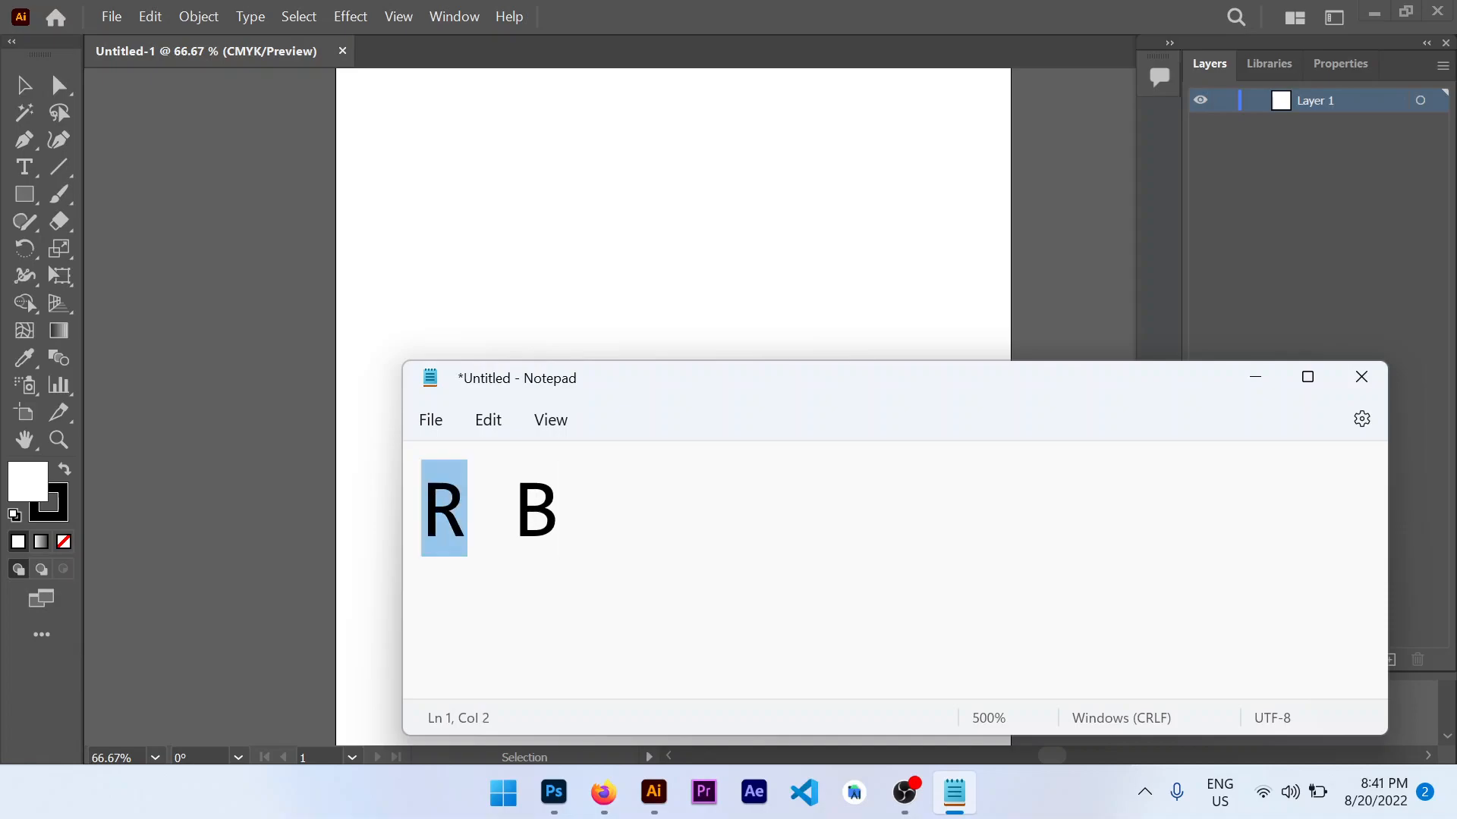
pyautogui.press('Right')
pyautogui.press('Right')
pyautogui.press('Right')
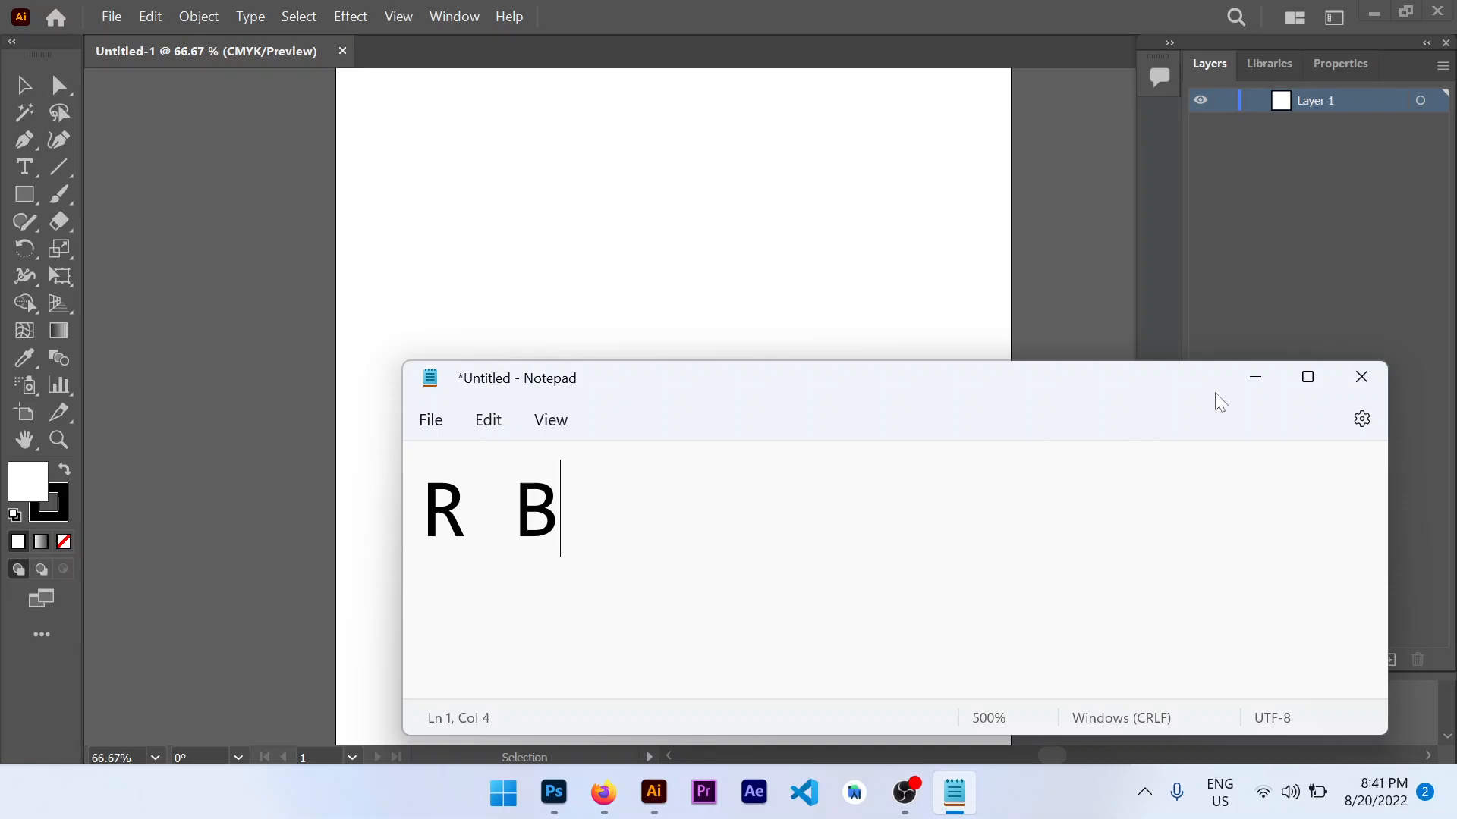
# Step: Minimize Notepad and show the grid in the Illustrator document
pyautogui.click(1266, 374)
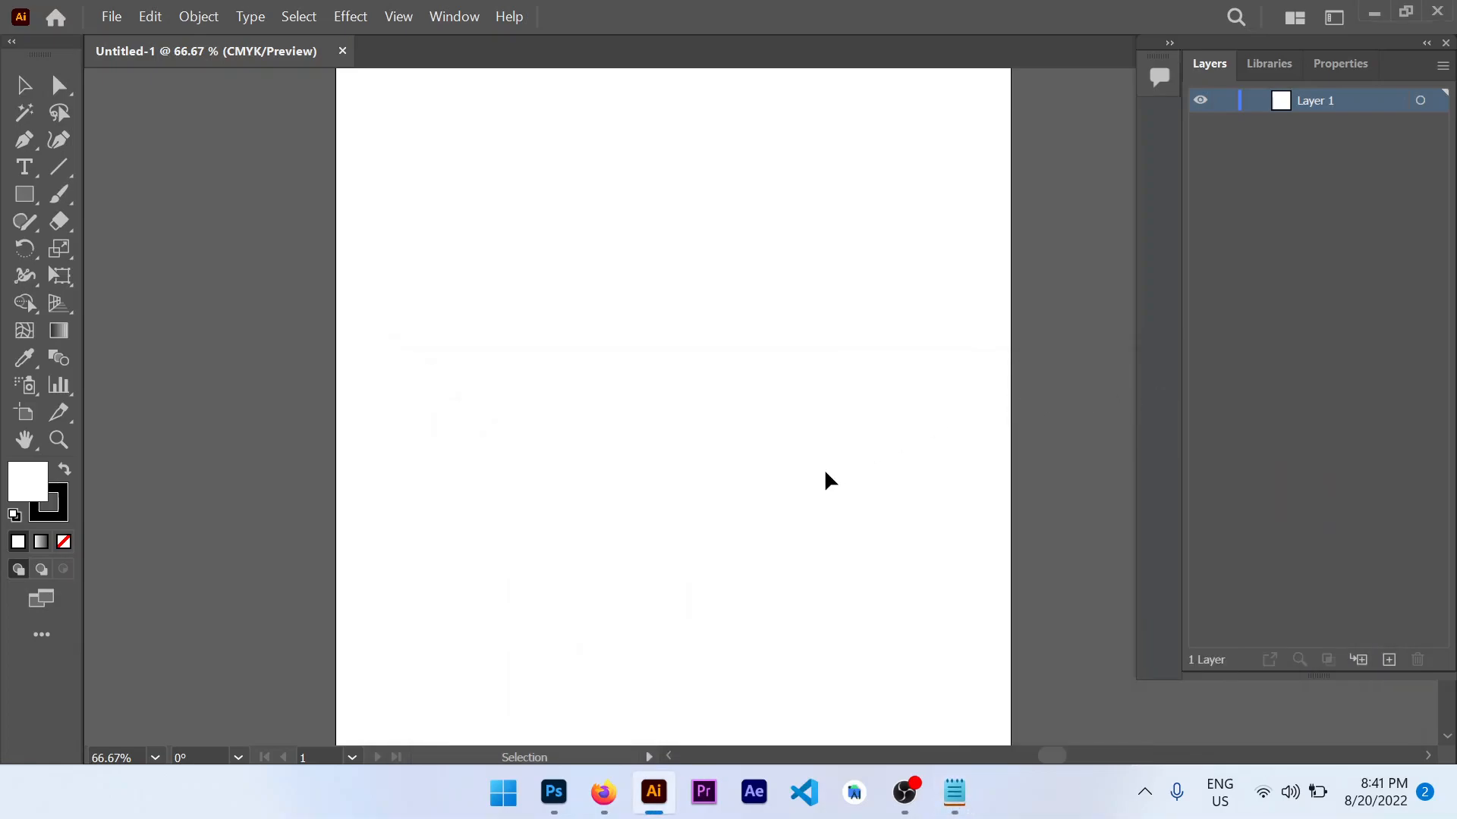
pyautogui.scroll(1, 652, 352)
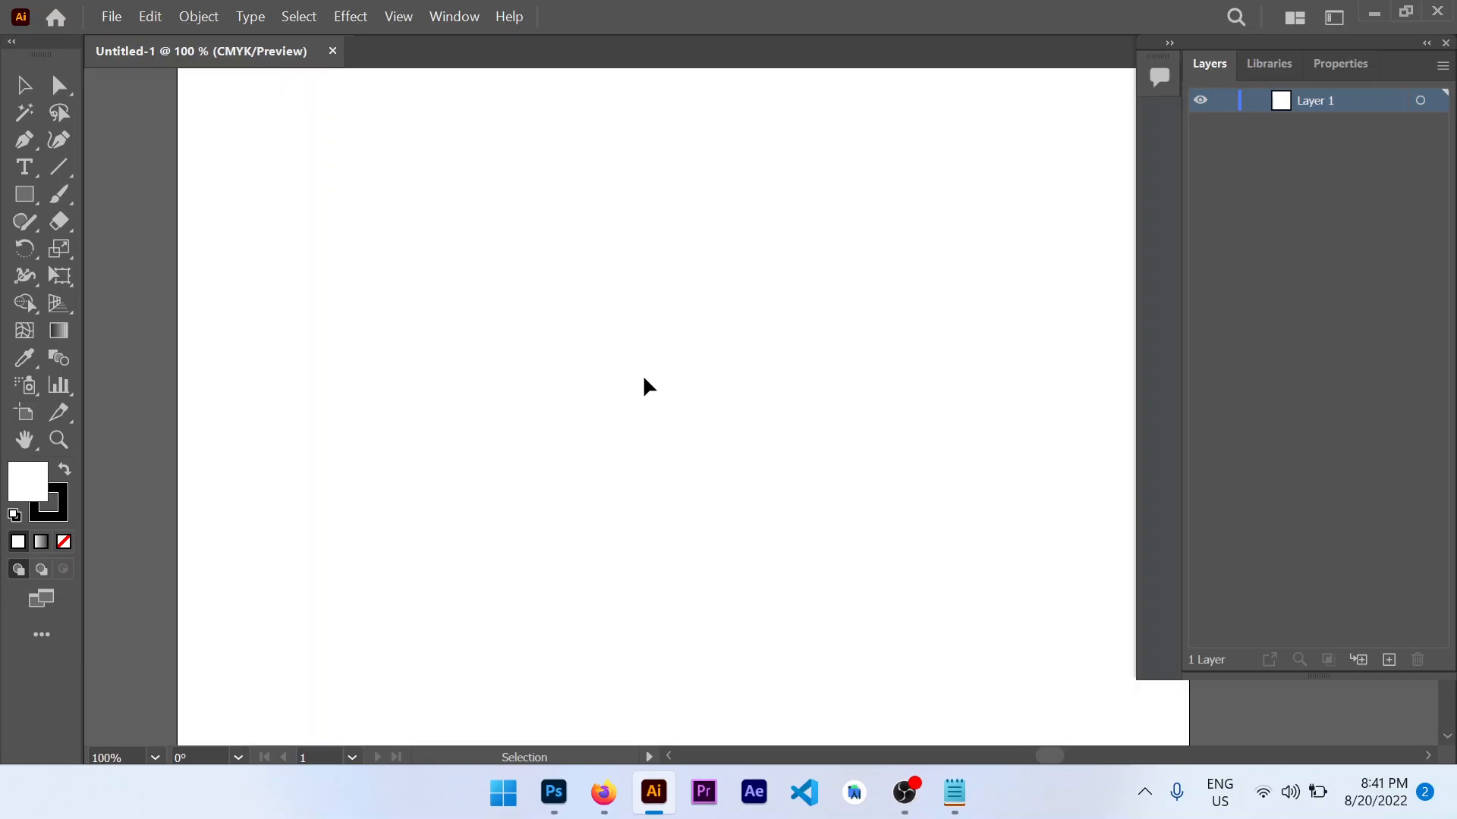
pyautogui.hotkey('ctrl', "'")
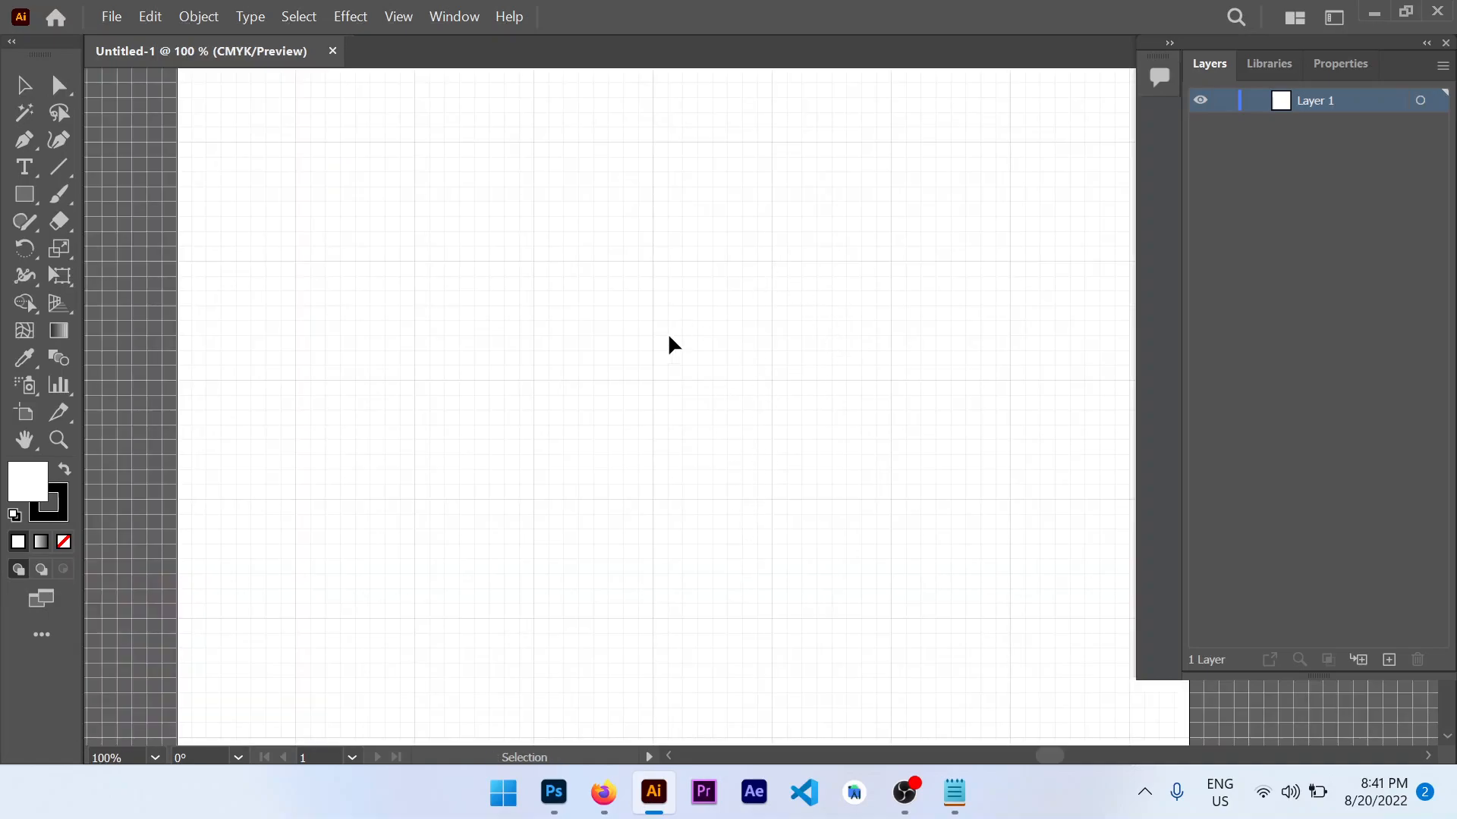
# Step: Draw an upright rectangle on the grid, one major grid square wide and two major grid squares high
pyautogui.press('h')
pyautogui.moveTo(718, 319); pyautogui.dragTo(636, 388)
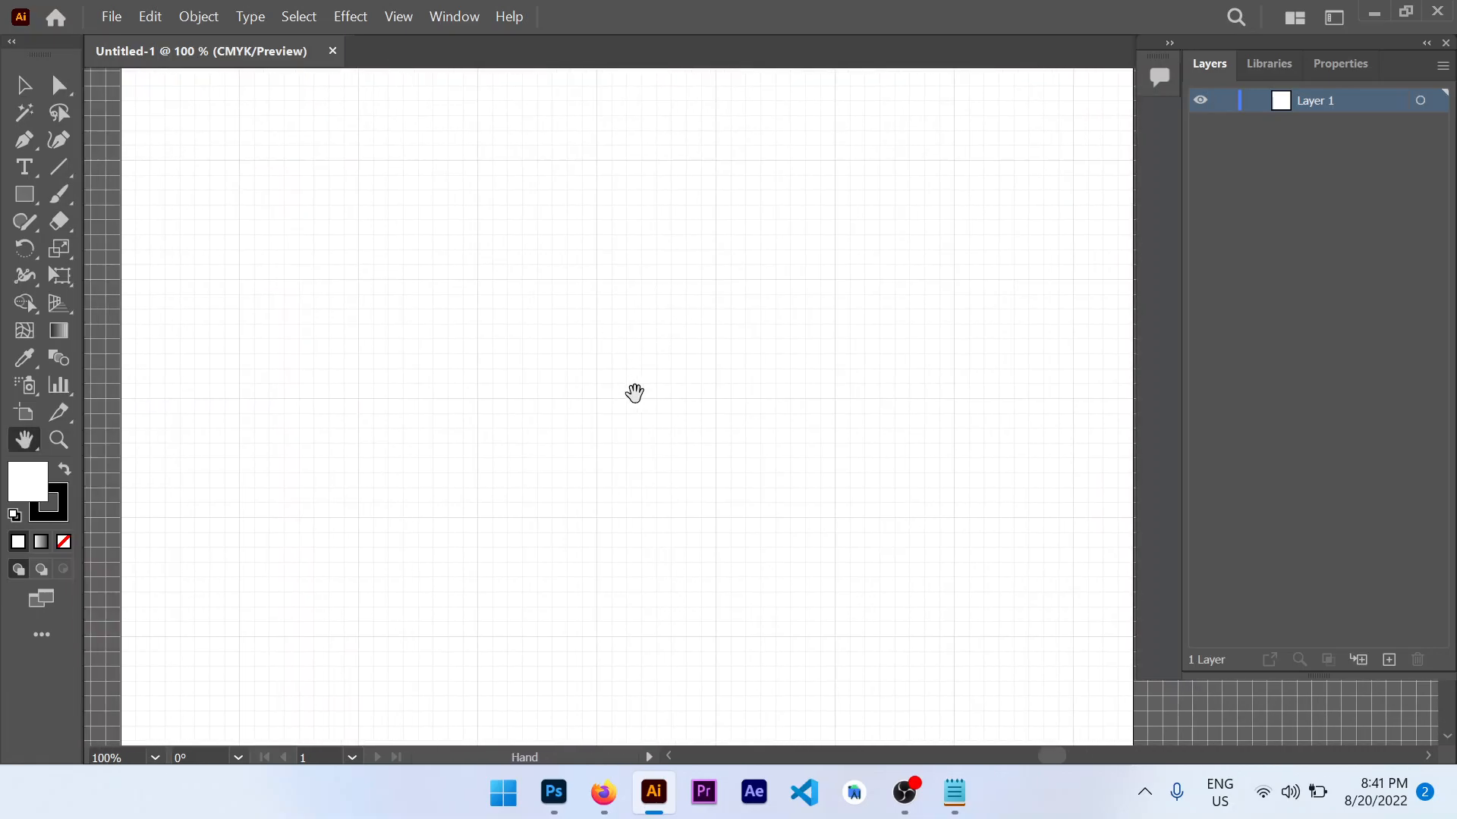
pyautogui.scroll(1, 635, 389)
pyautogui.moveTo(478, 328); pyautogui.dragTo(562, 351)
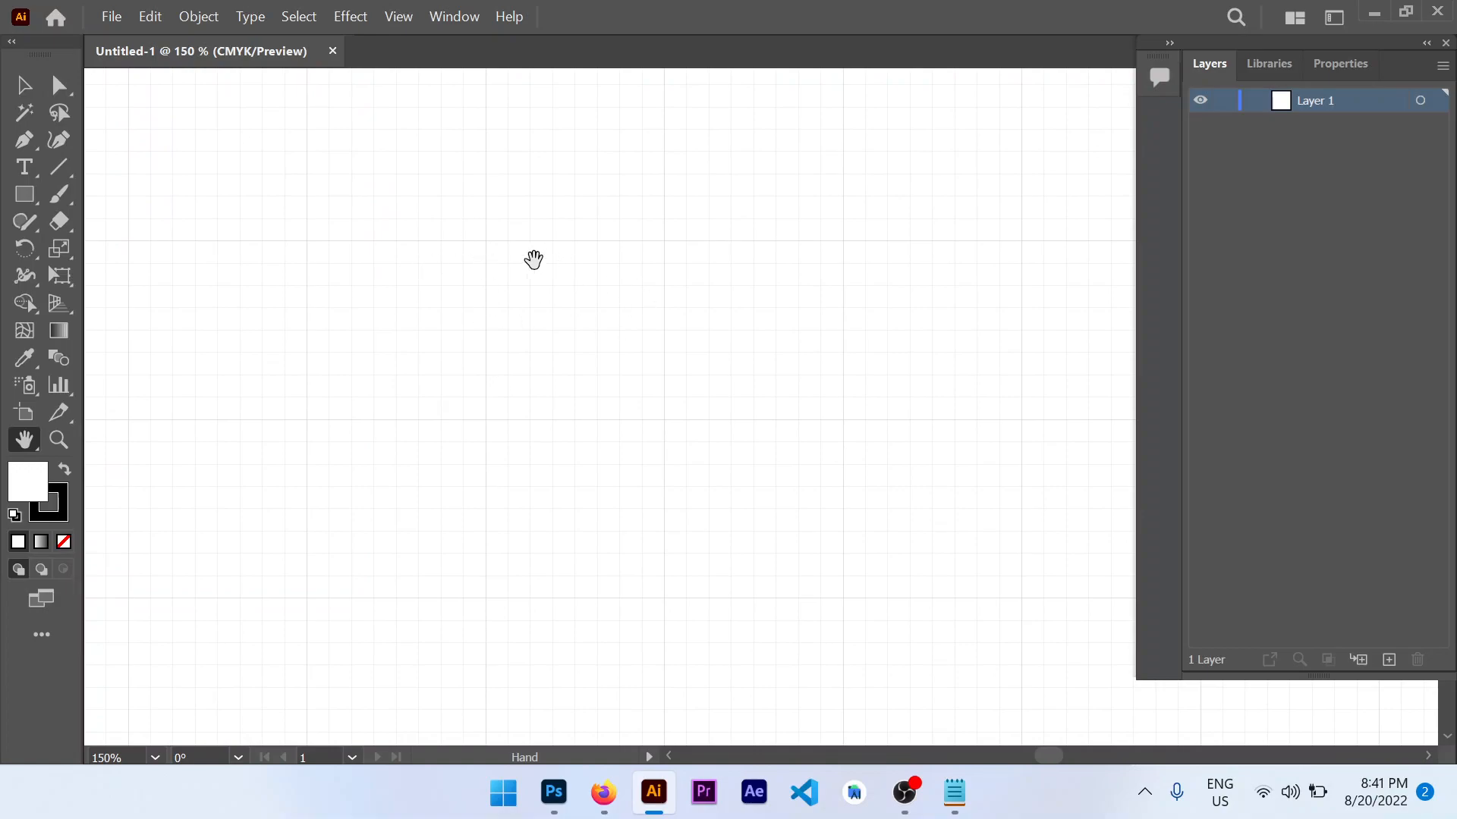
pyautogui.press('m')
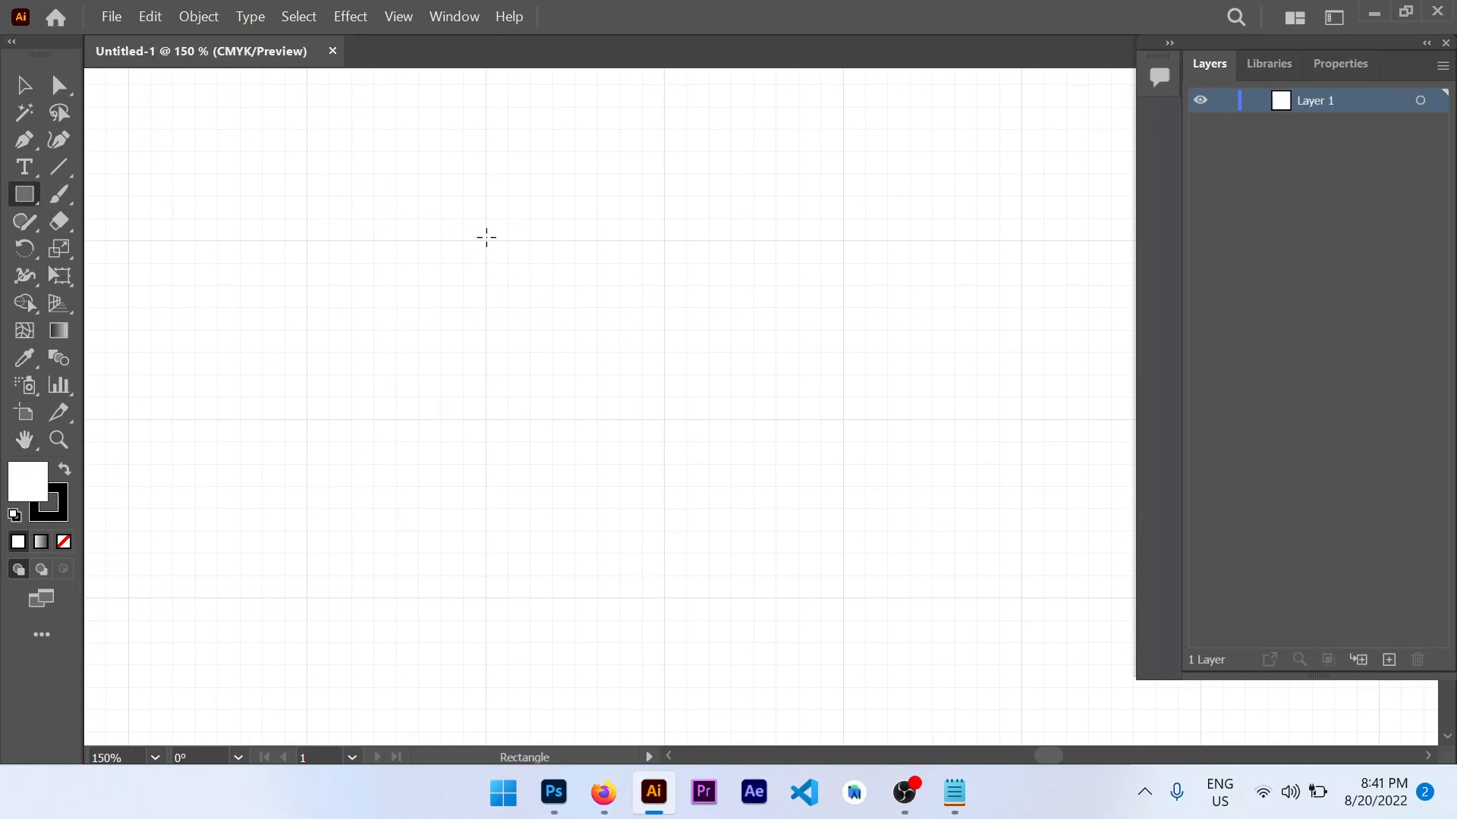
pyautogui.press('ctrl')
pyautogui.moveTo(485, 241); pyautogui.dragTo(666, 598)
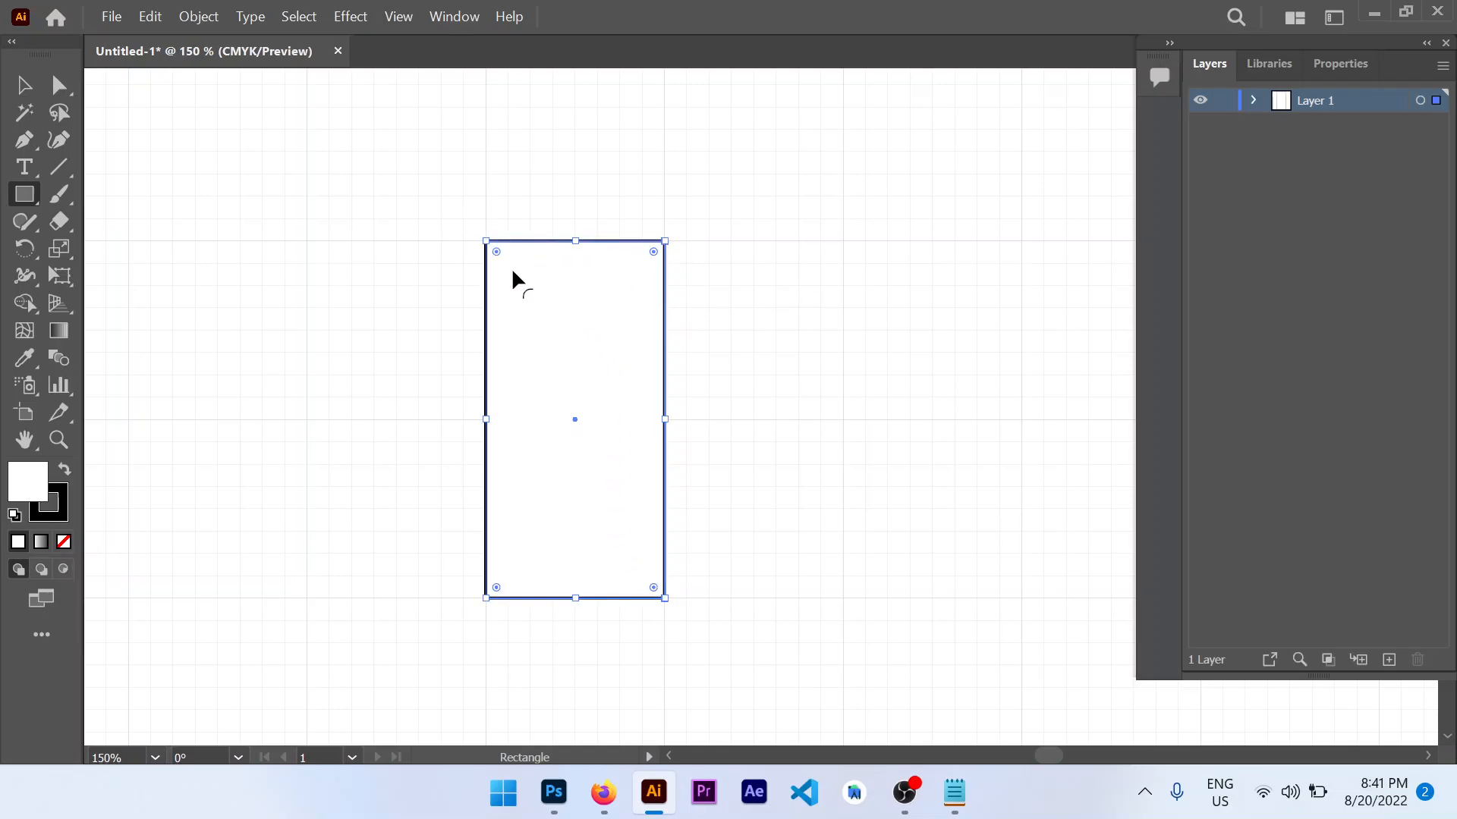
# Step: Set the rectangle's fill to none, keeping its black stroke
pyautogui.doubleClick(30, 501)
pyautogui.click(1282, 214)
pyautogui.click(64, 542)
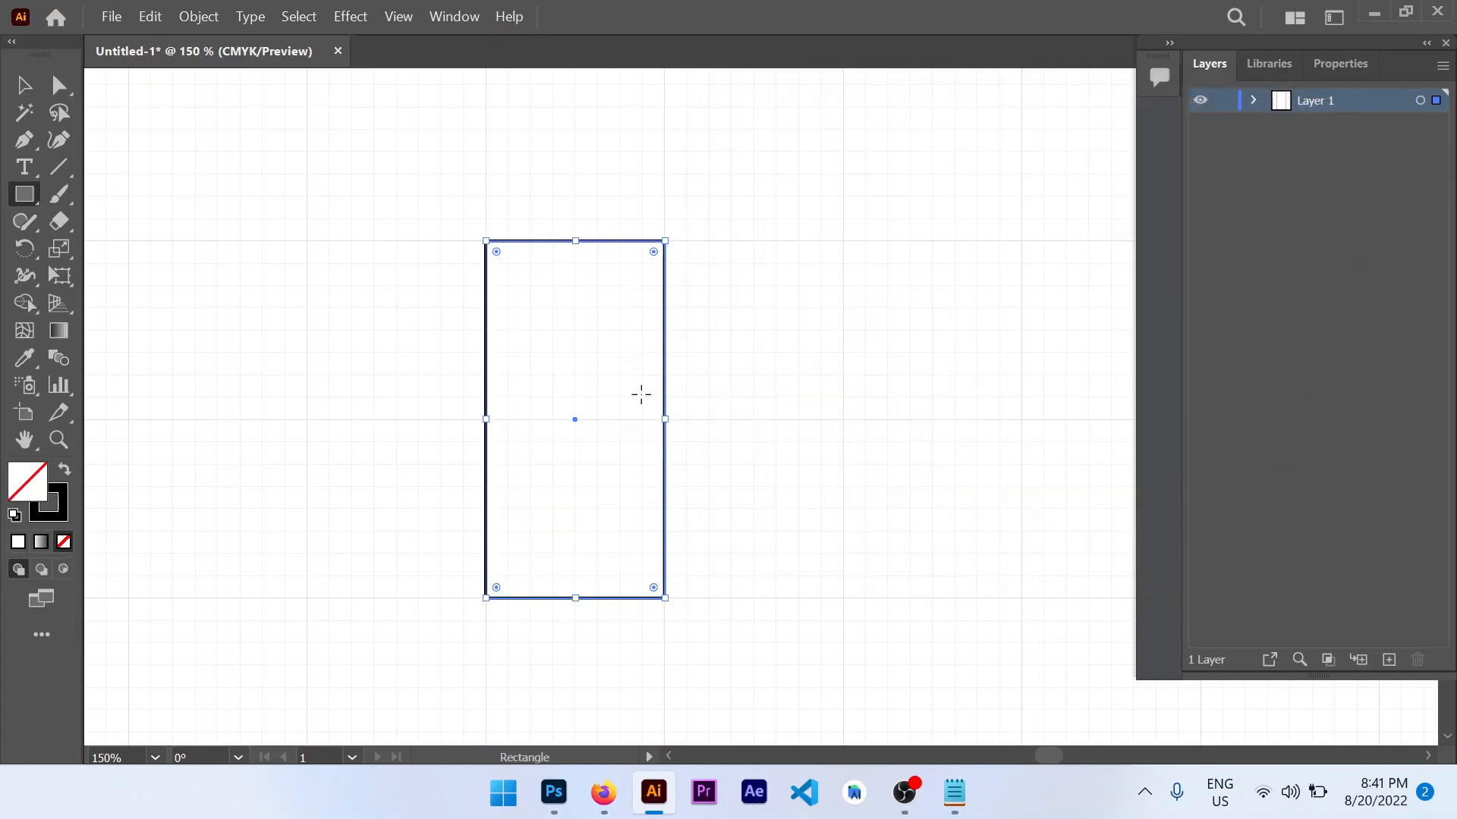
# Step: Draw a circle about 1.5 major grid squares across, centred on the rectangle's right edge and flush with its top
pyautogui.press('l')
pyautogui.moveTo(506, 150); pyautogui.dragTo(822, 431)
pyautogui.press('v')
pyautogui.moveTo(671, 317); pyautogui.dragTo(628, 406)
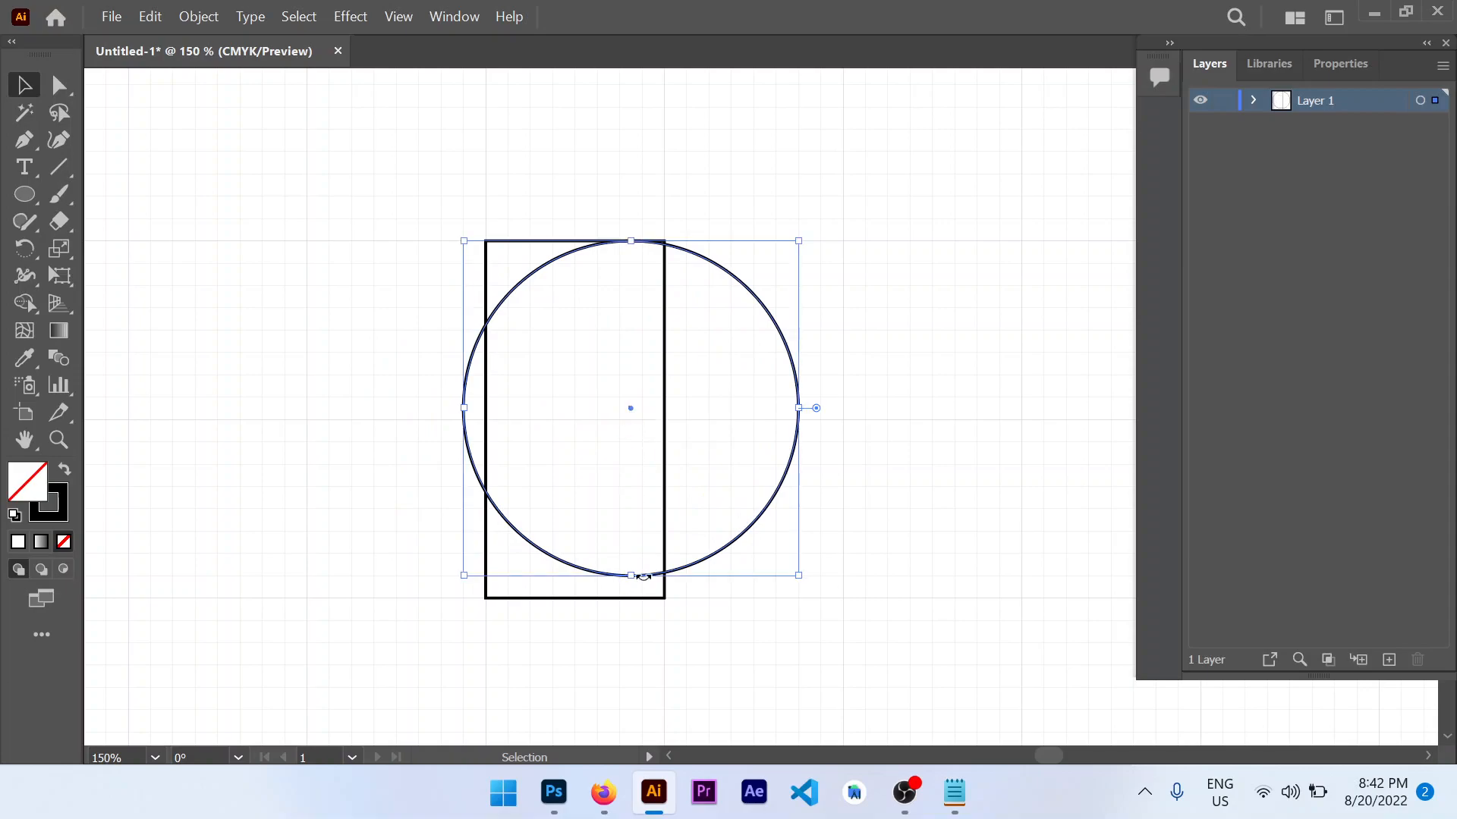
pyautogui.moveTo(633, 578); pyautogui.dragTo(631, 515)
pyautogui.moveTo(627, 370); pyautogui.dragTo(656, 373)
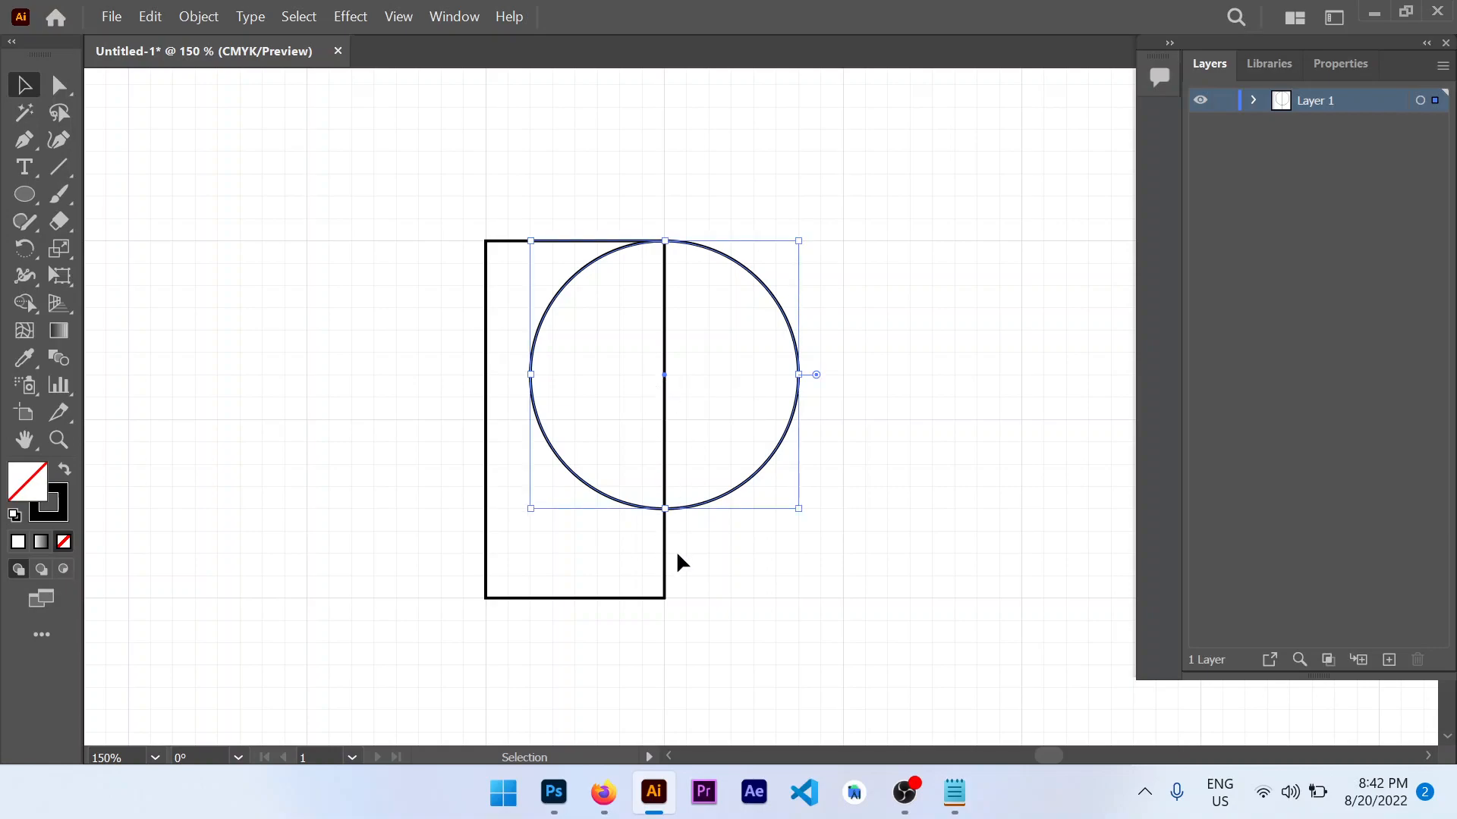
# Step: With the Pen tool, draw the R's leg from the rectangle's lower-right corner one major grid square right, then diagonally to the right edge's midpoint
pyautogui.press('p')
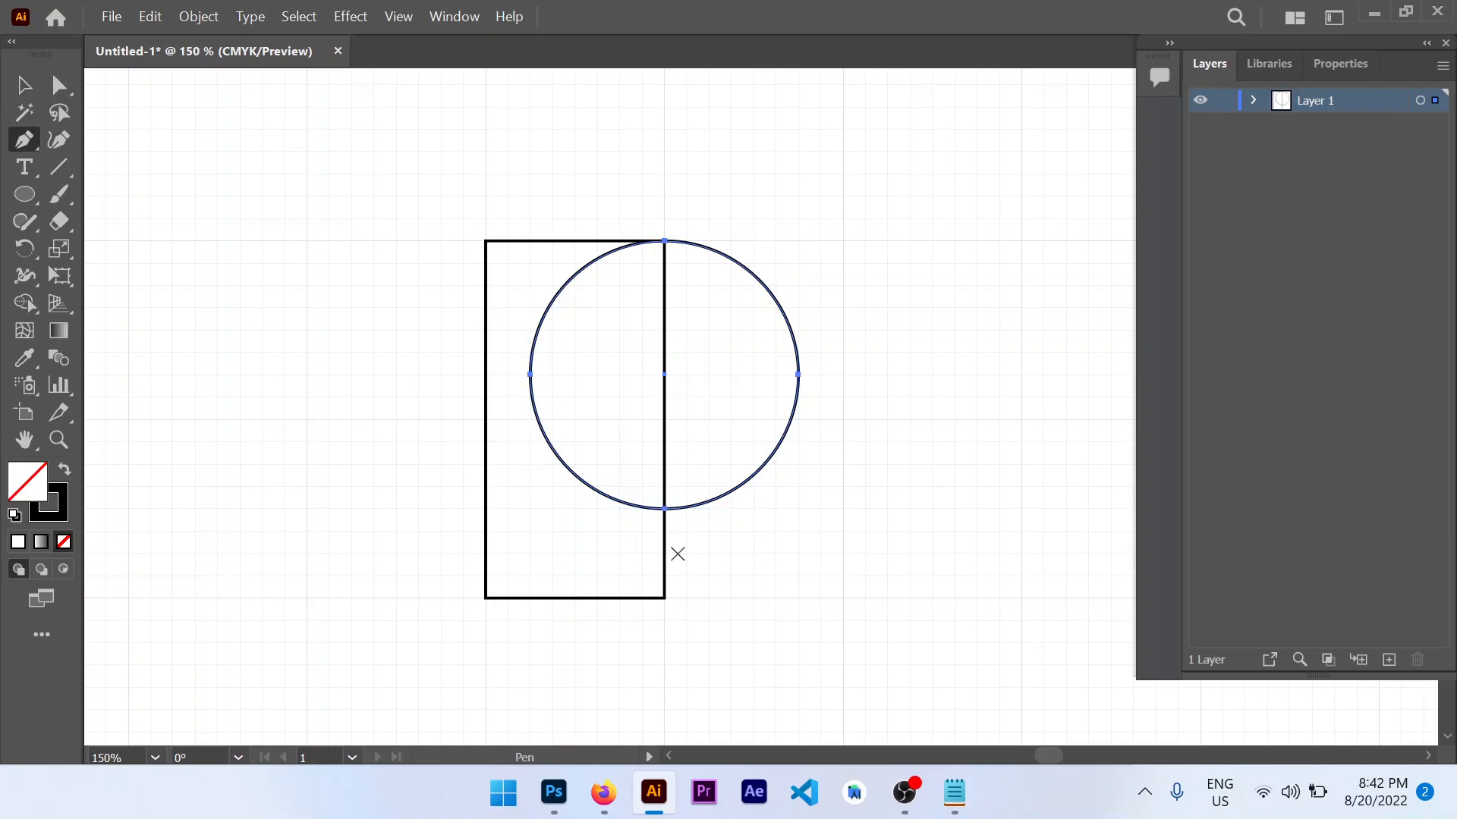
pyautogui.click(665, 509)
pyautogui.hotkey('ctrl', 'z')
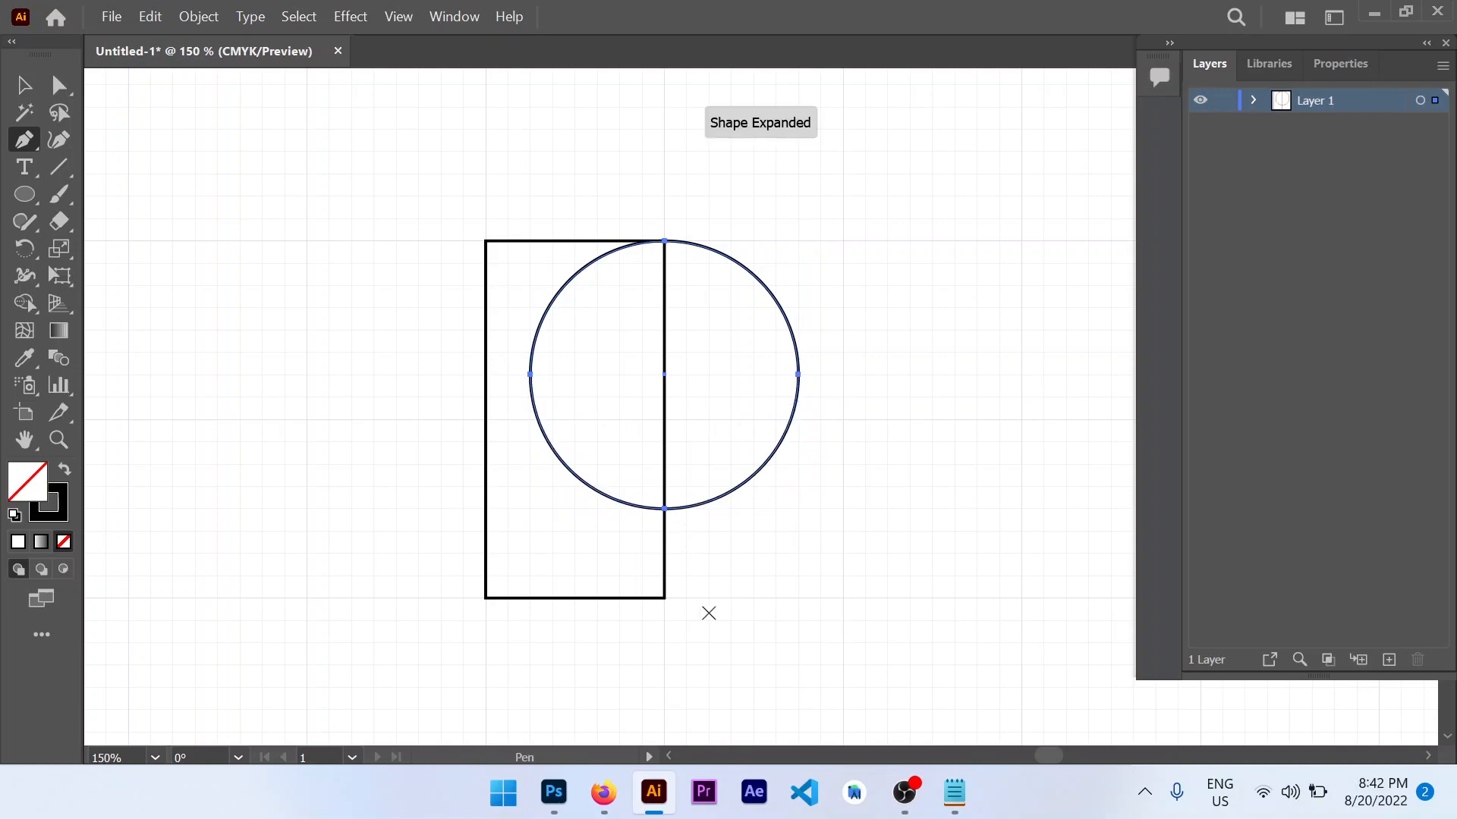
pyautogui.click(664, 598)
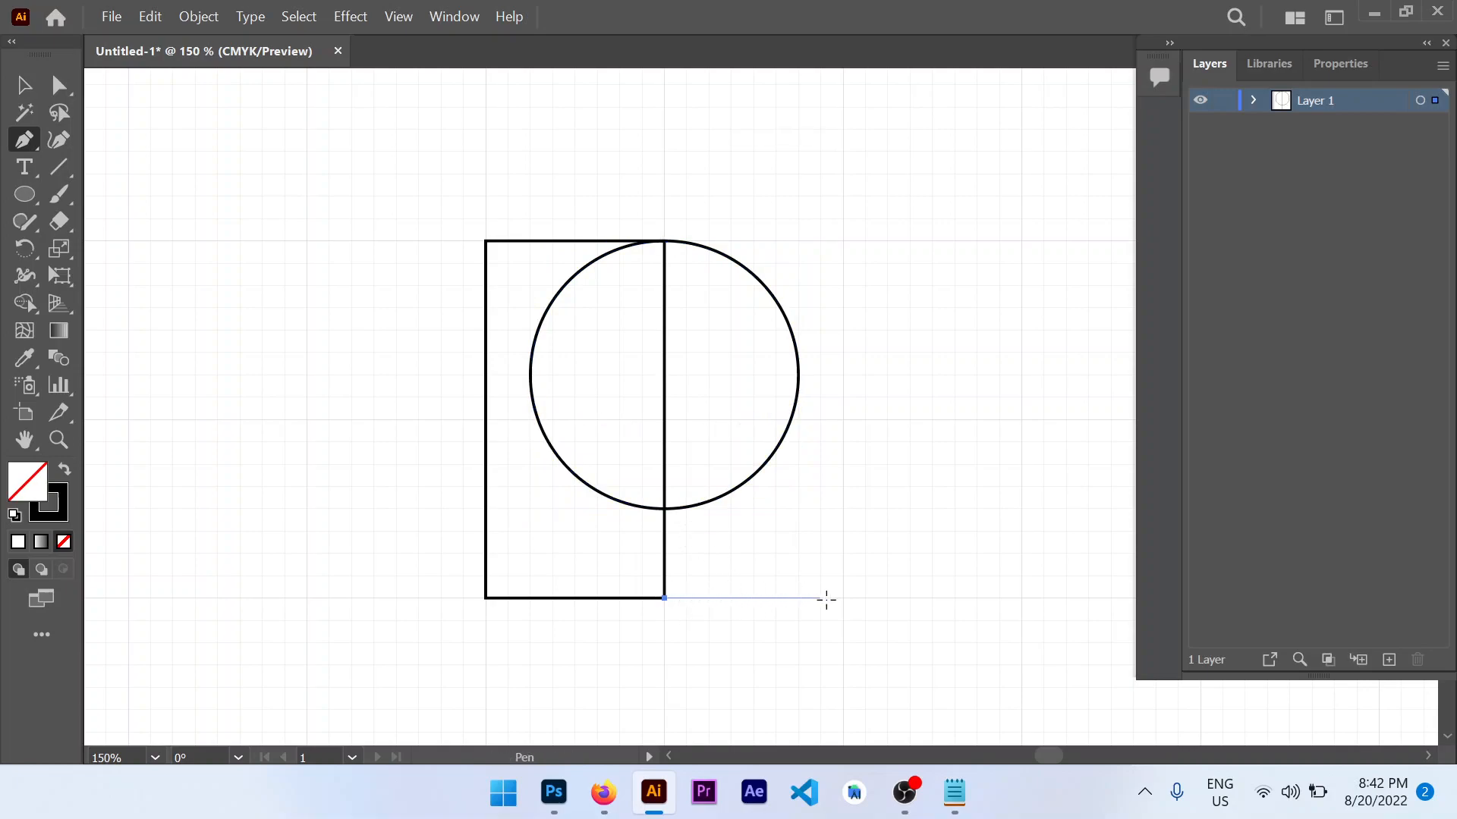
pyautogui.click(843, 598)
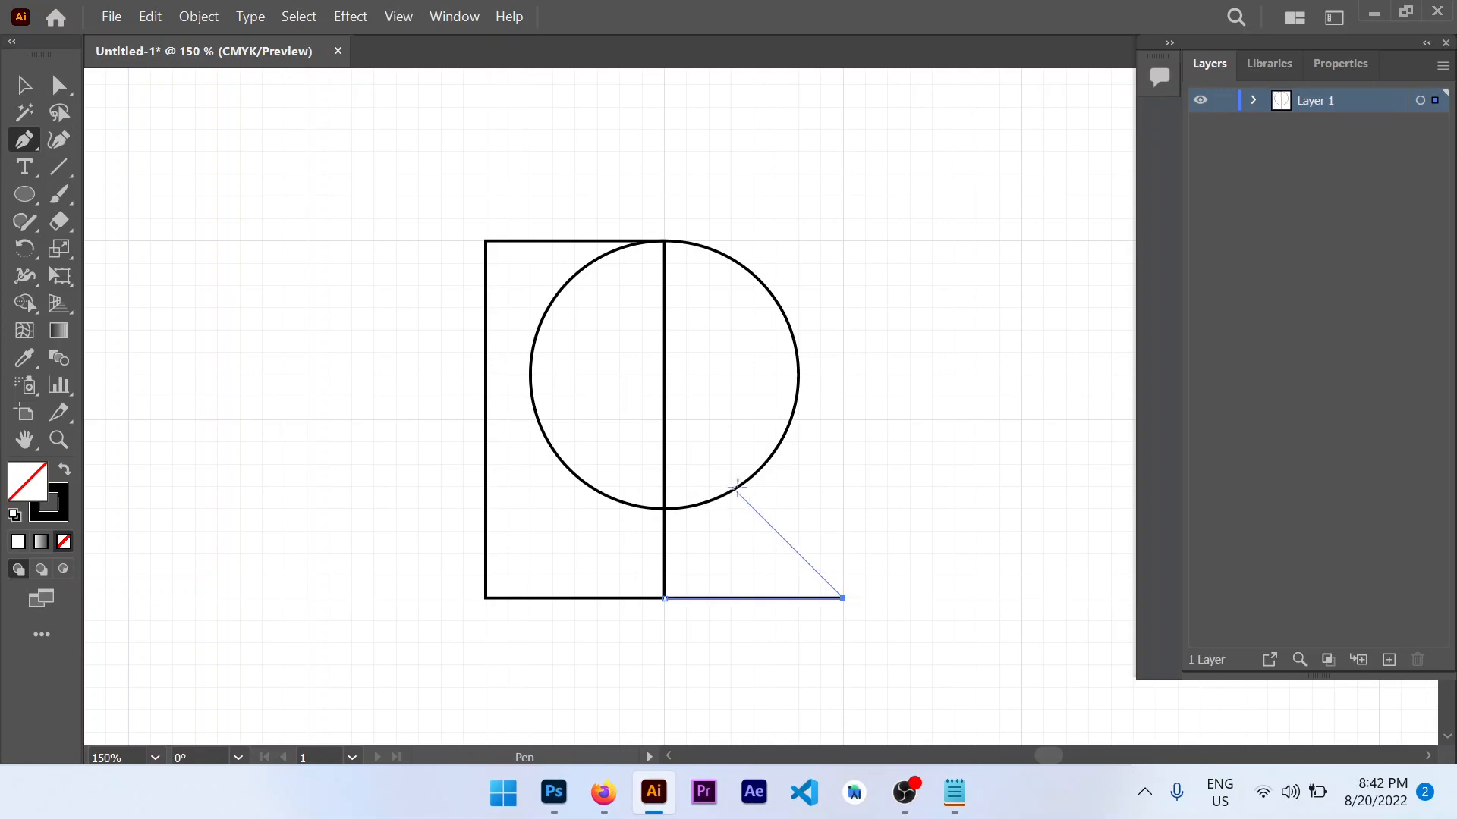
pyautogui.click(732, 485)
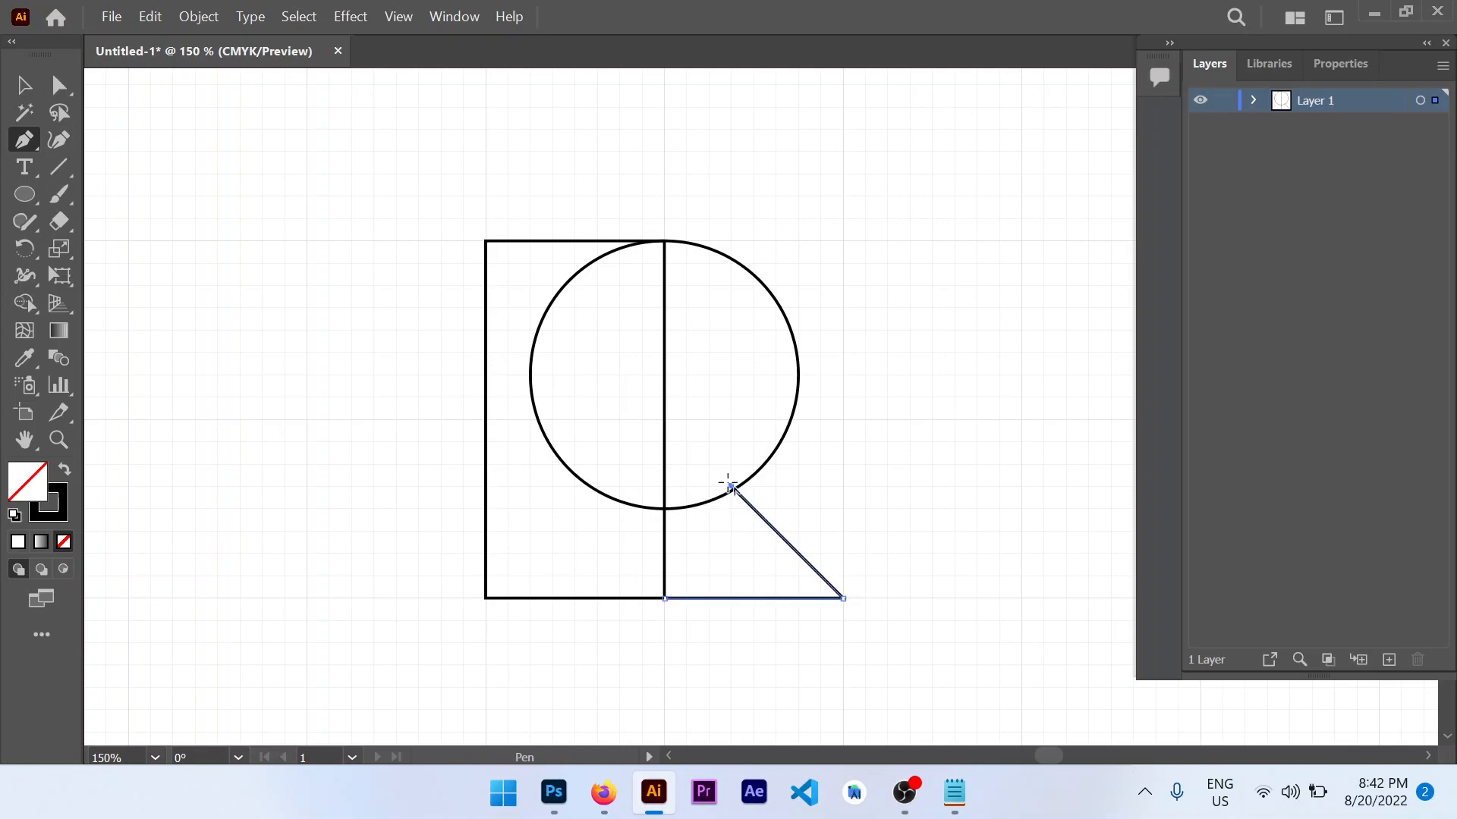
pyautogui.click(665, 420)
pyautogui.press('v')
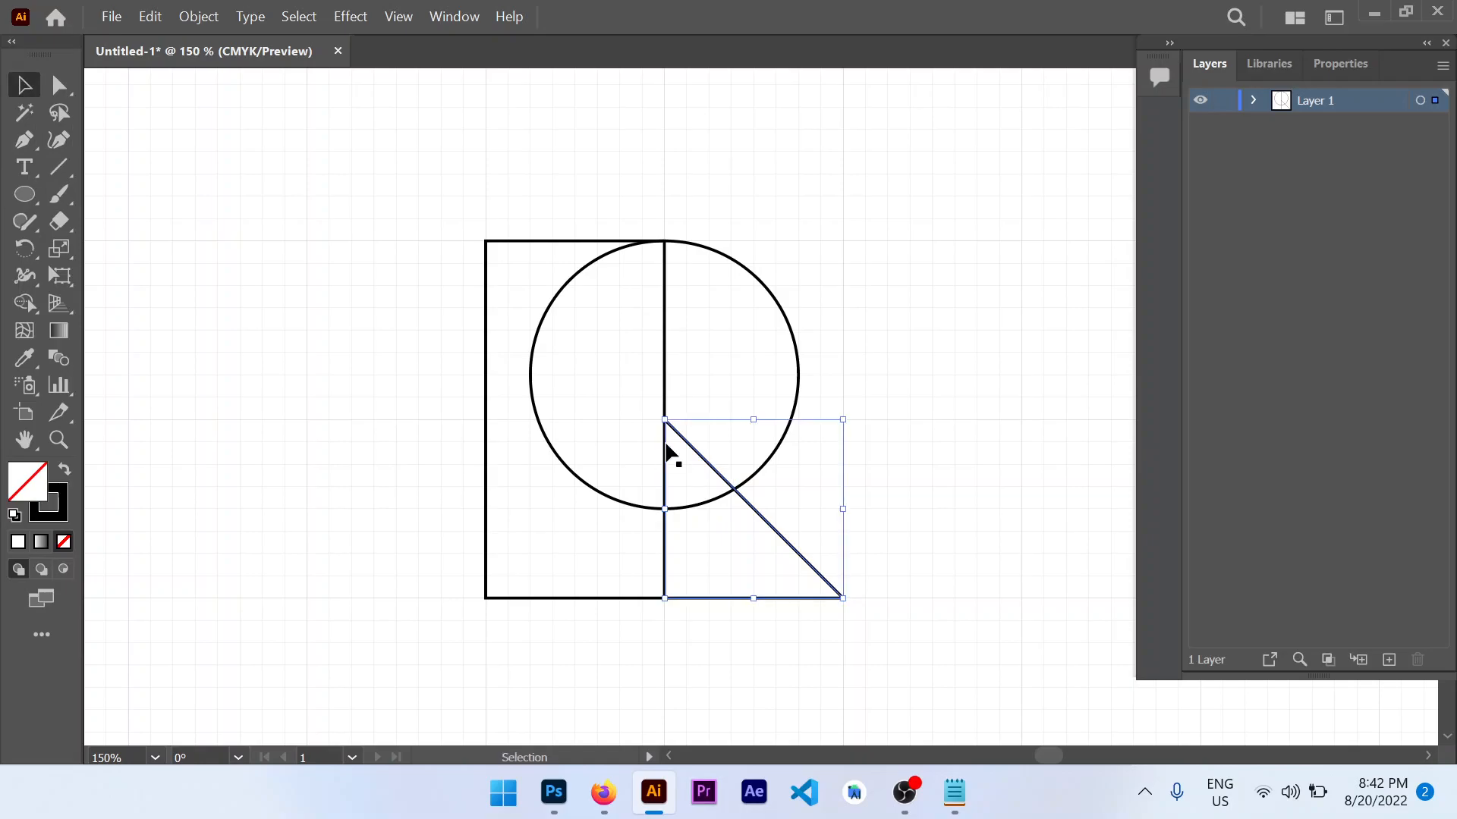
# Step: Merge the rectangle, circle and leg path into a single R silhouette with the Shape Builder tool
pyautogui.moveTo(406, 191); pyautogui.dragTo(1012, 622)
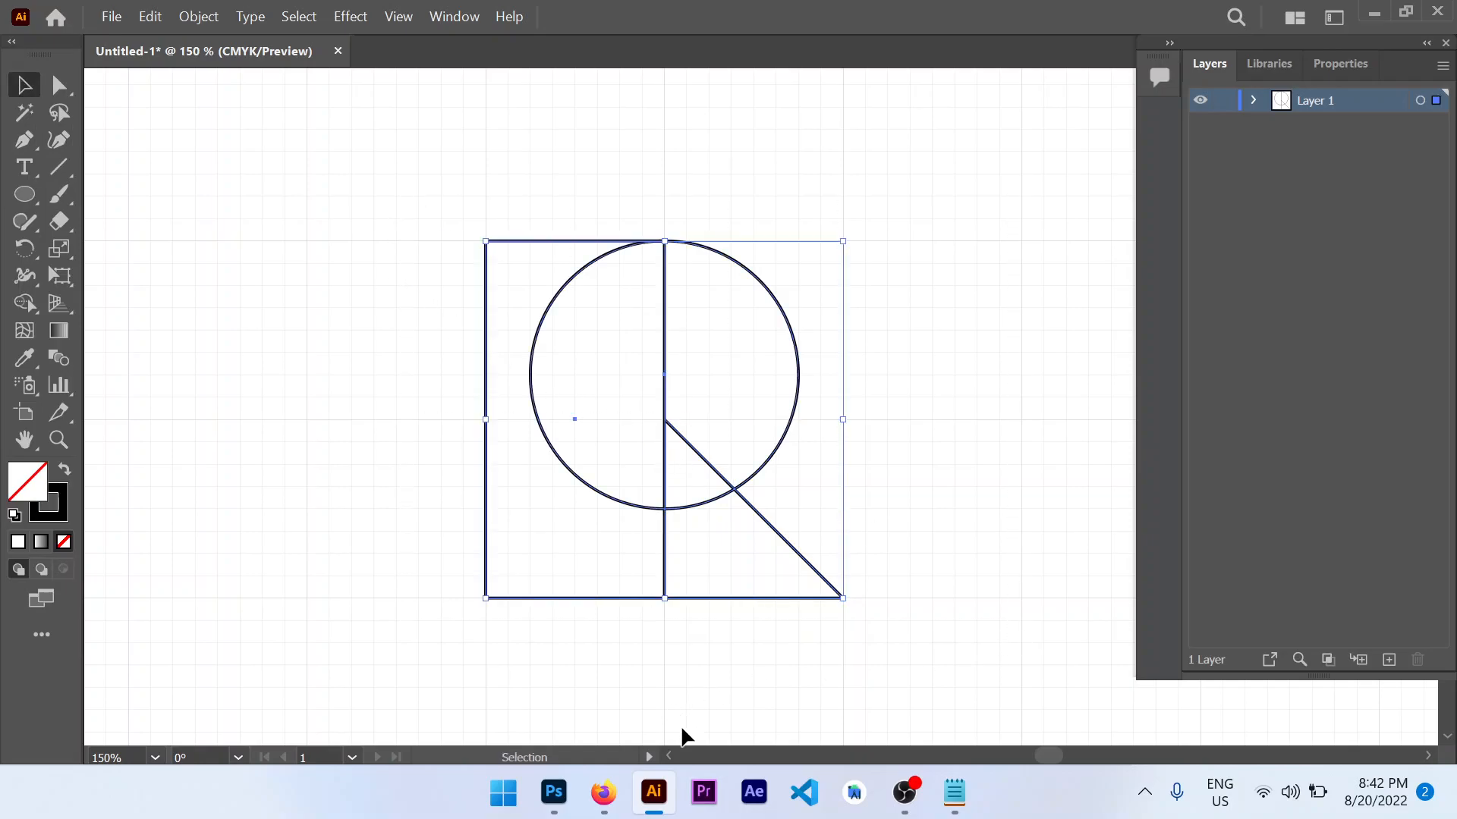
pyautogui.hotkey('shift', 'm')
pyautogui.moveTo(702, 345)
pyautogui.mouseDown()
pyautogui.moveTo(665, 340)
pyautogui.moveTo(556, 424)
pyautogui.moveTo(613, 553)
pyautogui.moveTo(698, 489)
pyautogui.mouseUp()
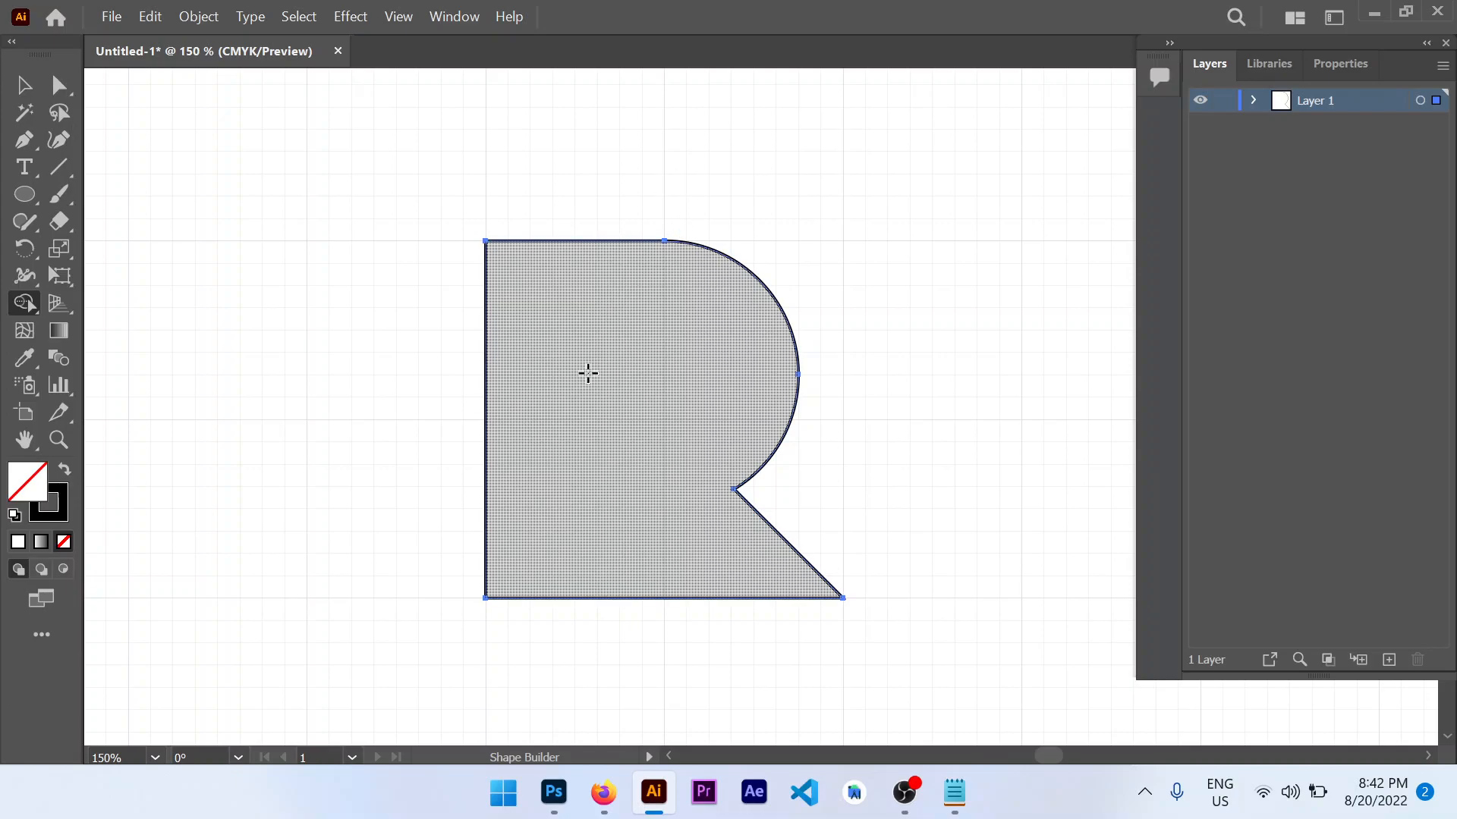
pyautogui.hotkey('ctrl', 'shift', 'a')
# Step: Add a point text reading "B" in the empty area to the upper left of the R shape
pyautogui.press('t')
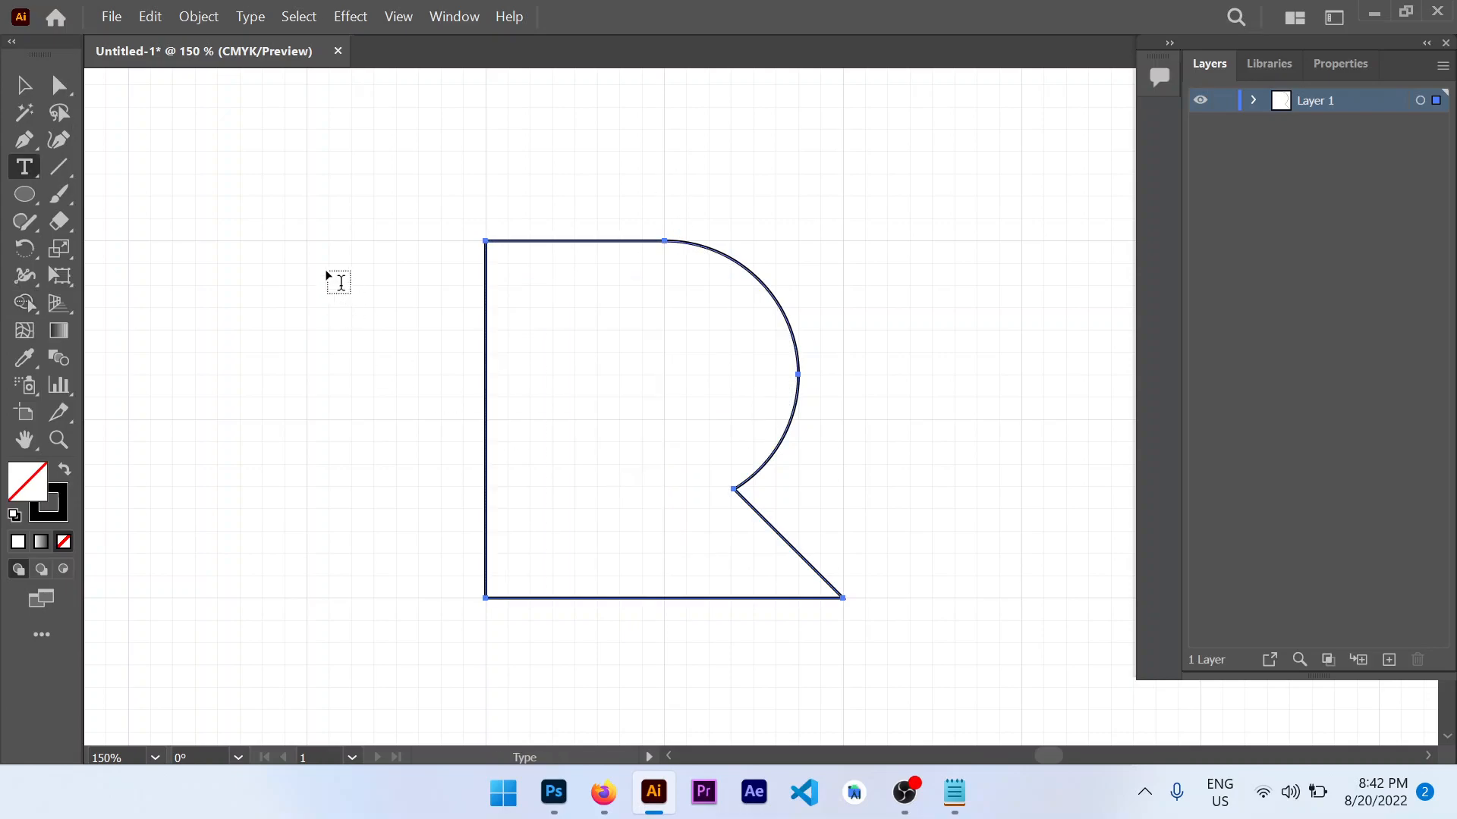
pyautogui.click(228, 180)
pyautogui.write('b')
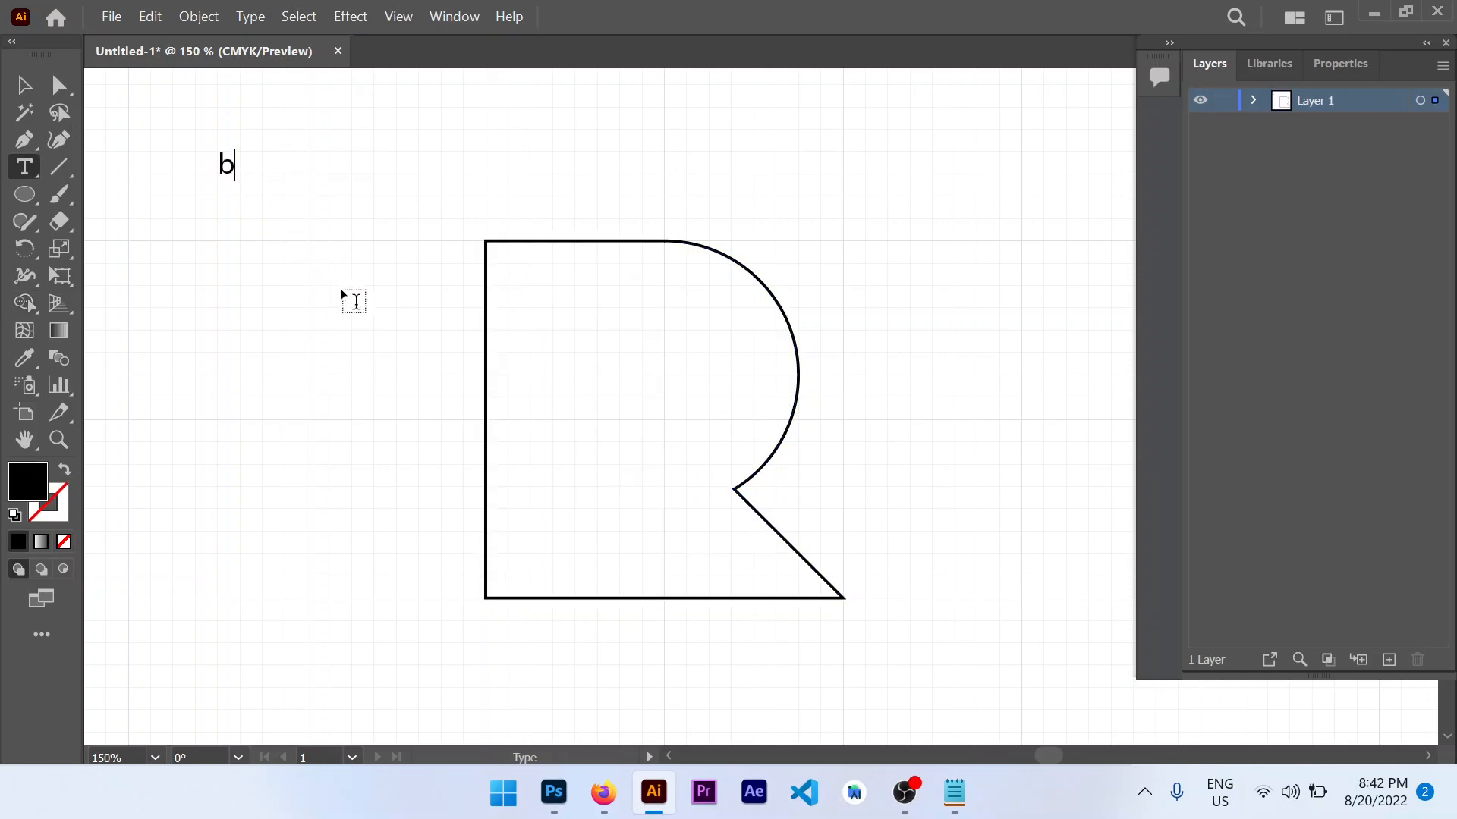
pyautogui.press('BackSpace')
pyautogui.write('B')
pyautogui.hotkey('ctrl', 'a')
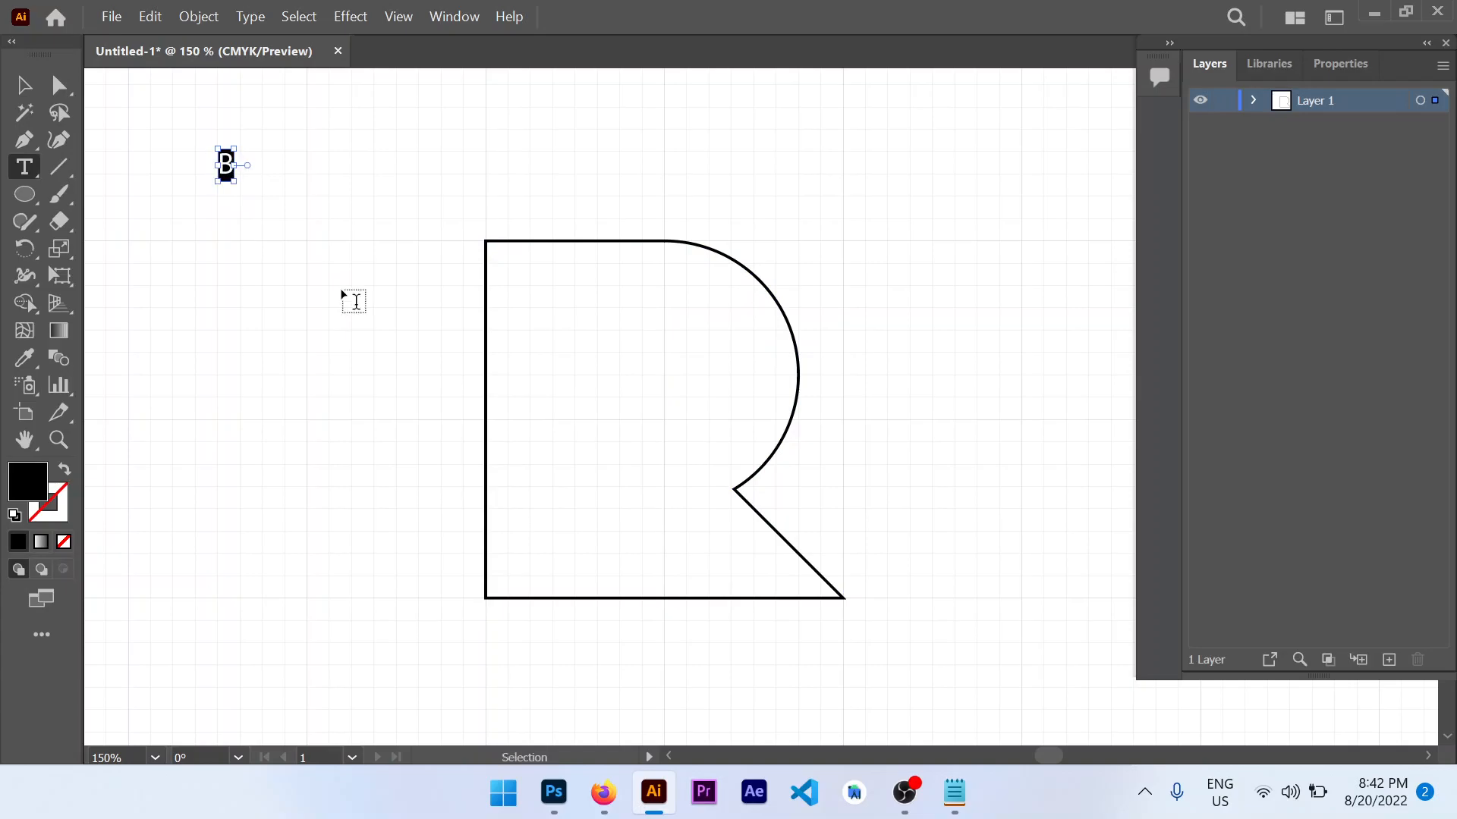
# Step: Increase the B's font size until its text frame is about 93 x 186 pt, and place it left of the R shape
pyautogui.click(1340, 64)
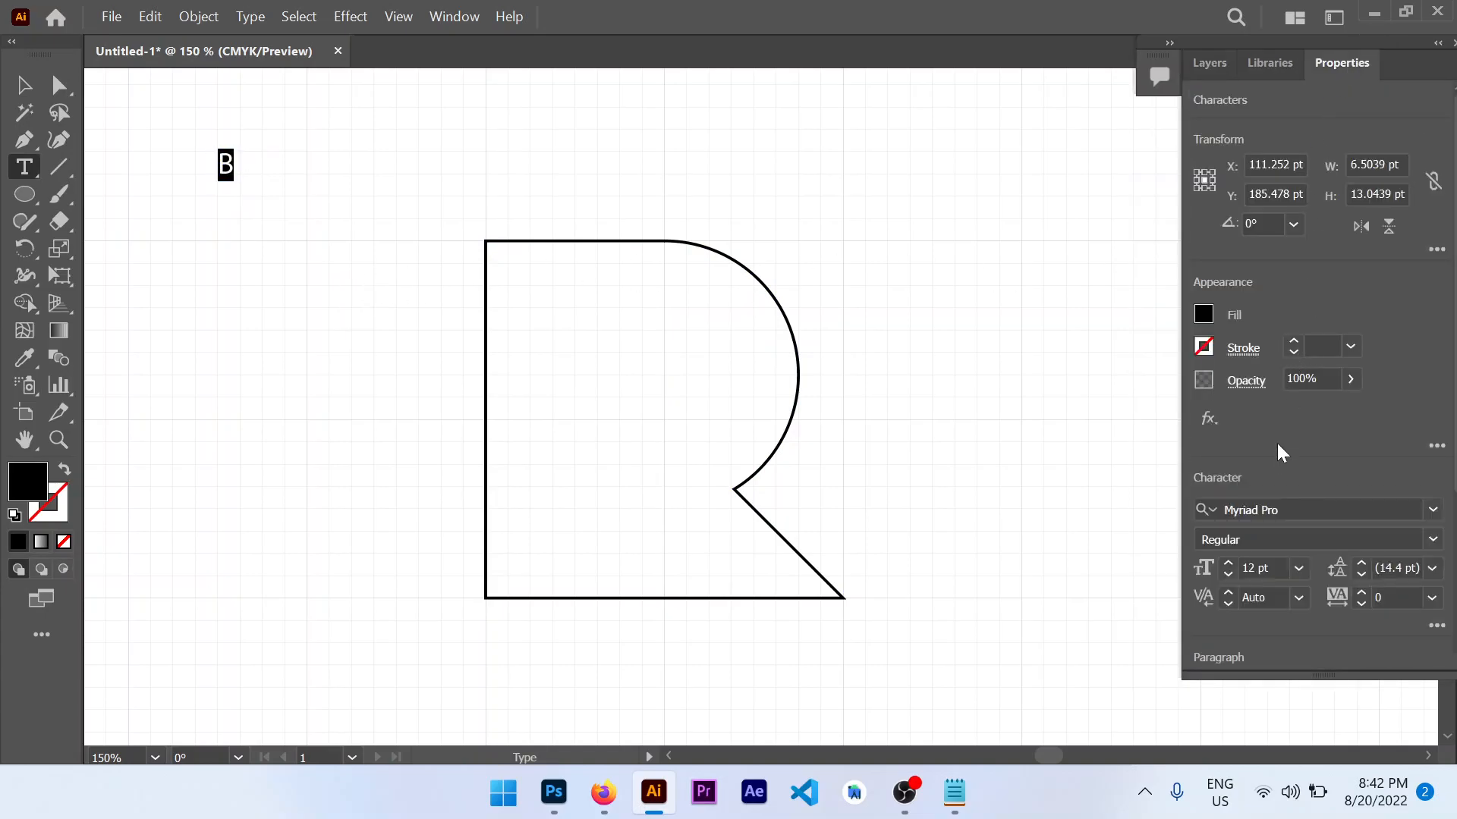
pyautogui.click(1261, 568)
pyautogui.write('20')
pyautogui.press('Return')
pyautogui.scroll(14, 1260, 569)
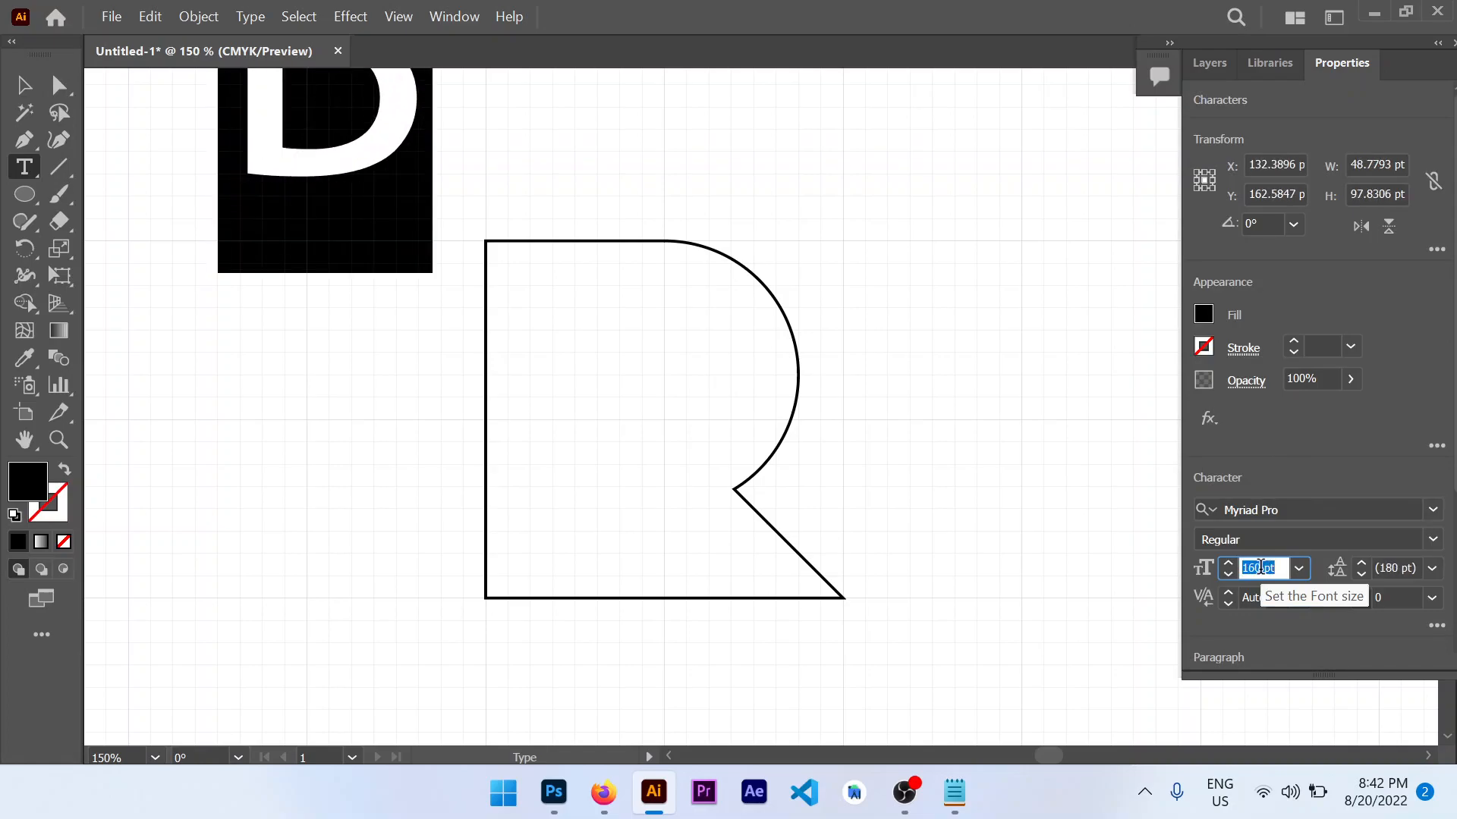
pyautogui.scroll(11, 1260, 568)
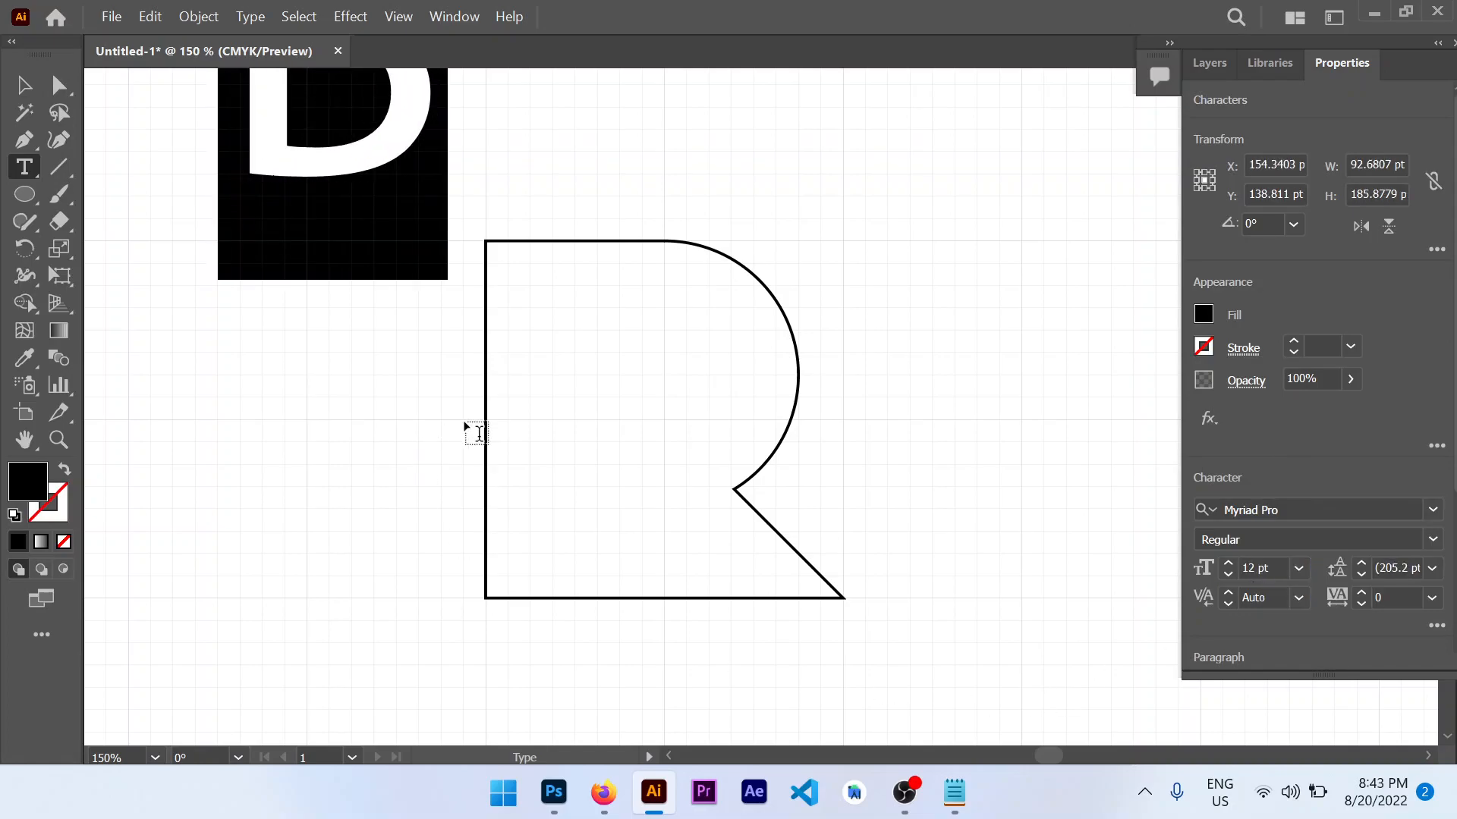
pyautogui.click(25, 90)
pyautogui.moveTo(260, 138); pyautogui.dragTo(260, 518)
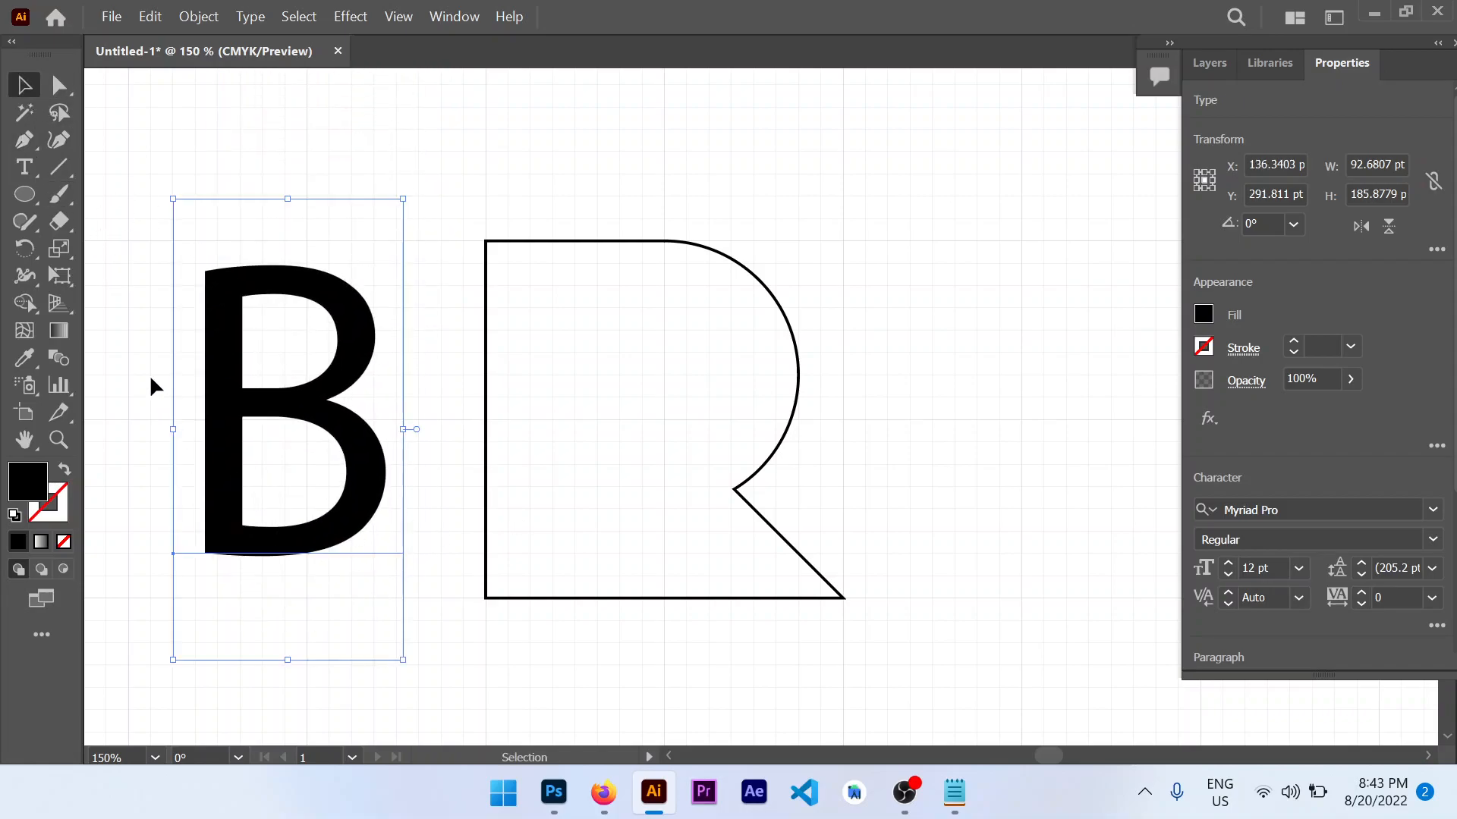
# Step: Set the B's font to LEMON MILK Bold, picked from fonts similar to The Bold Font Bold, and convert the text to outlines
pyautogui.click(1432, 510)
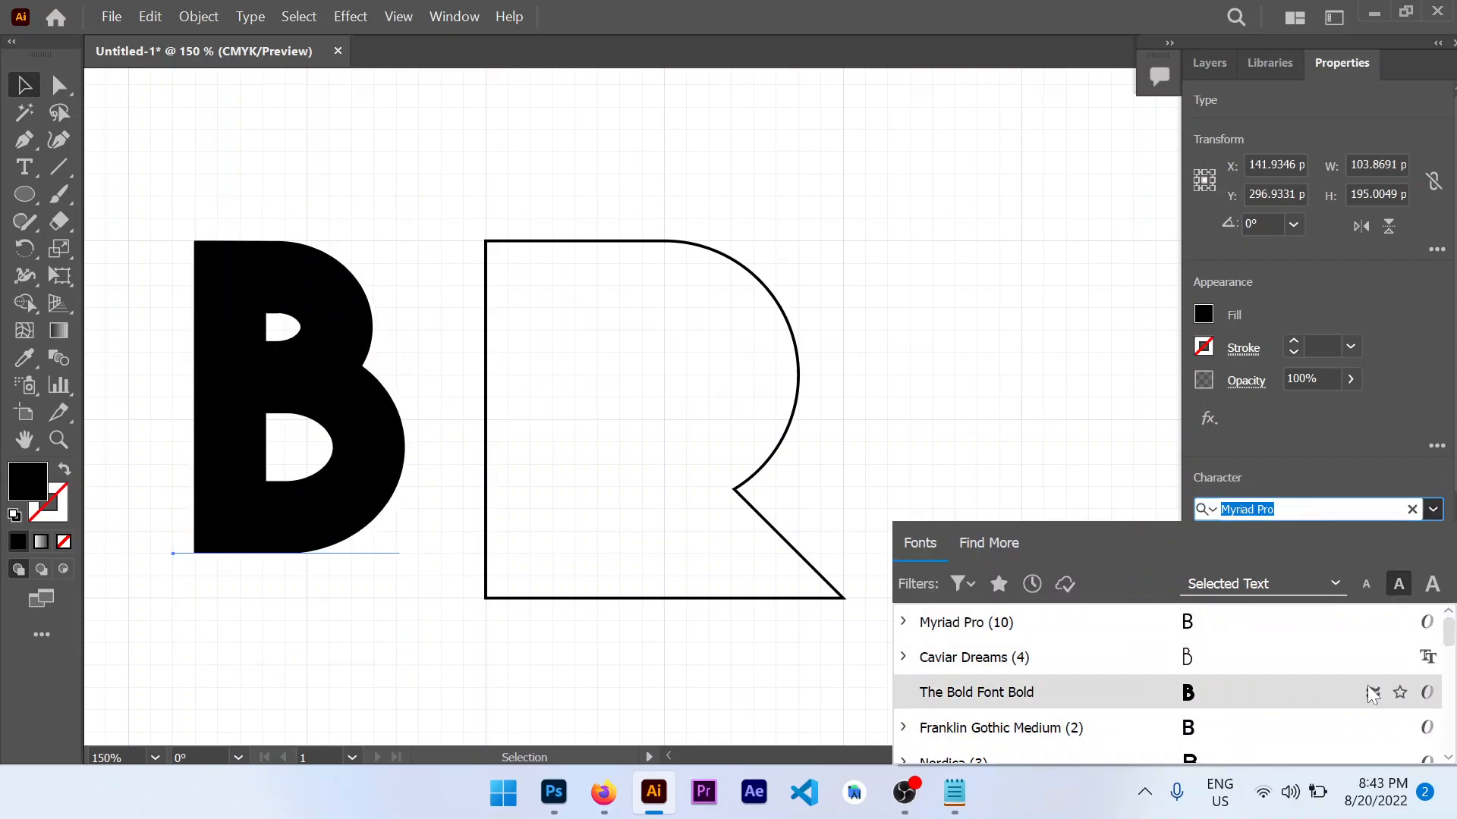
pyautogui.click(1373, 694)
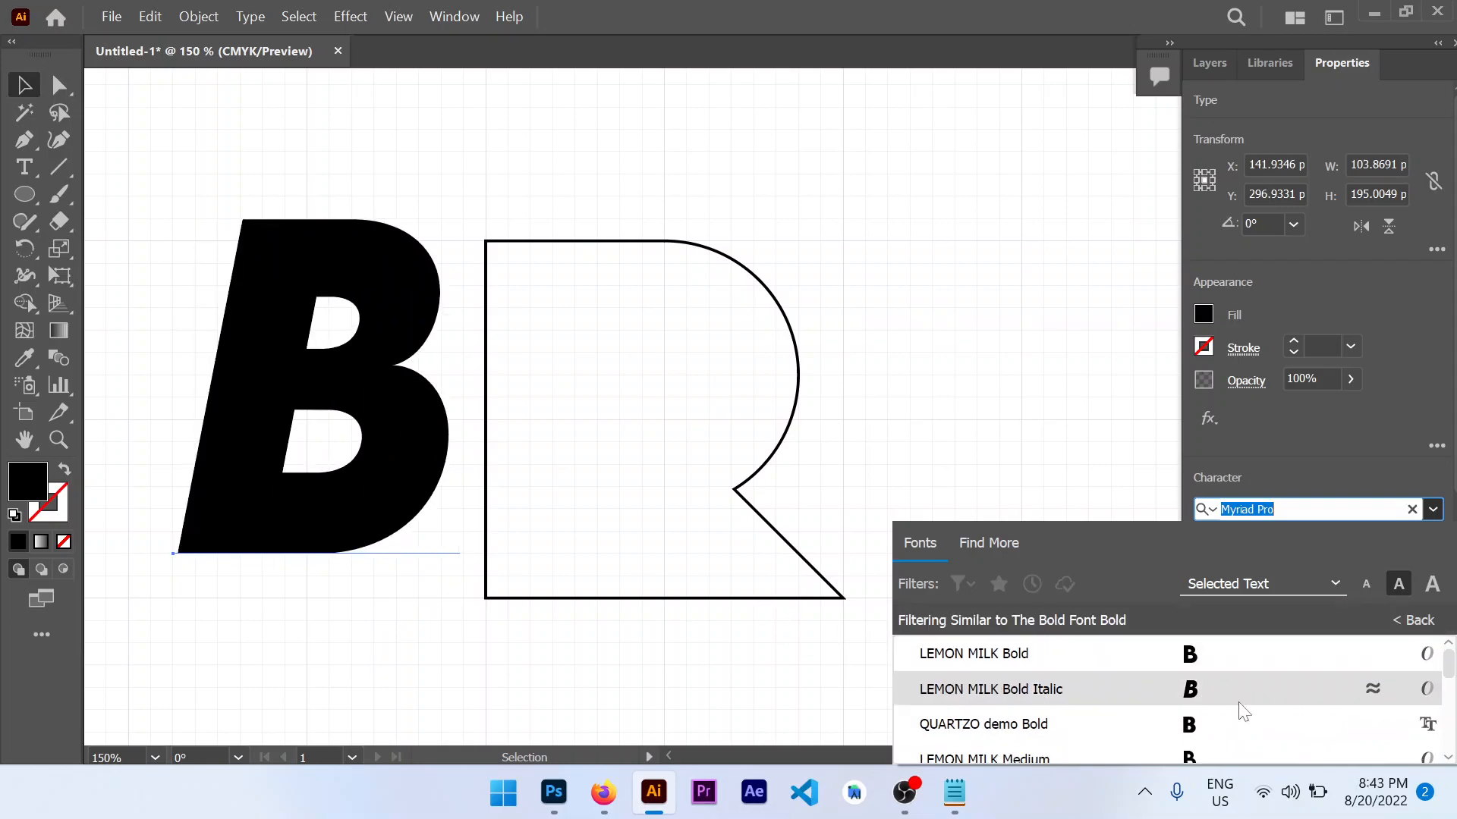
pyautogui.click(1250, 661)
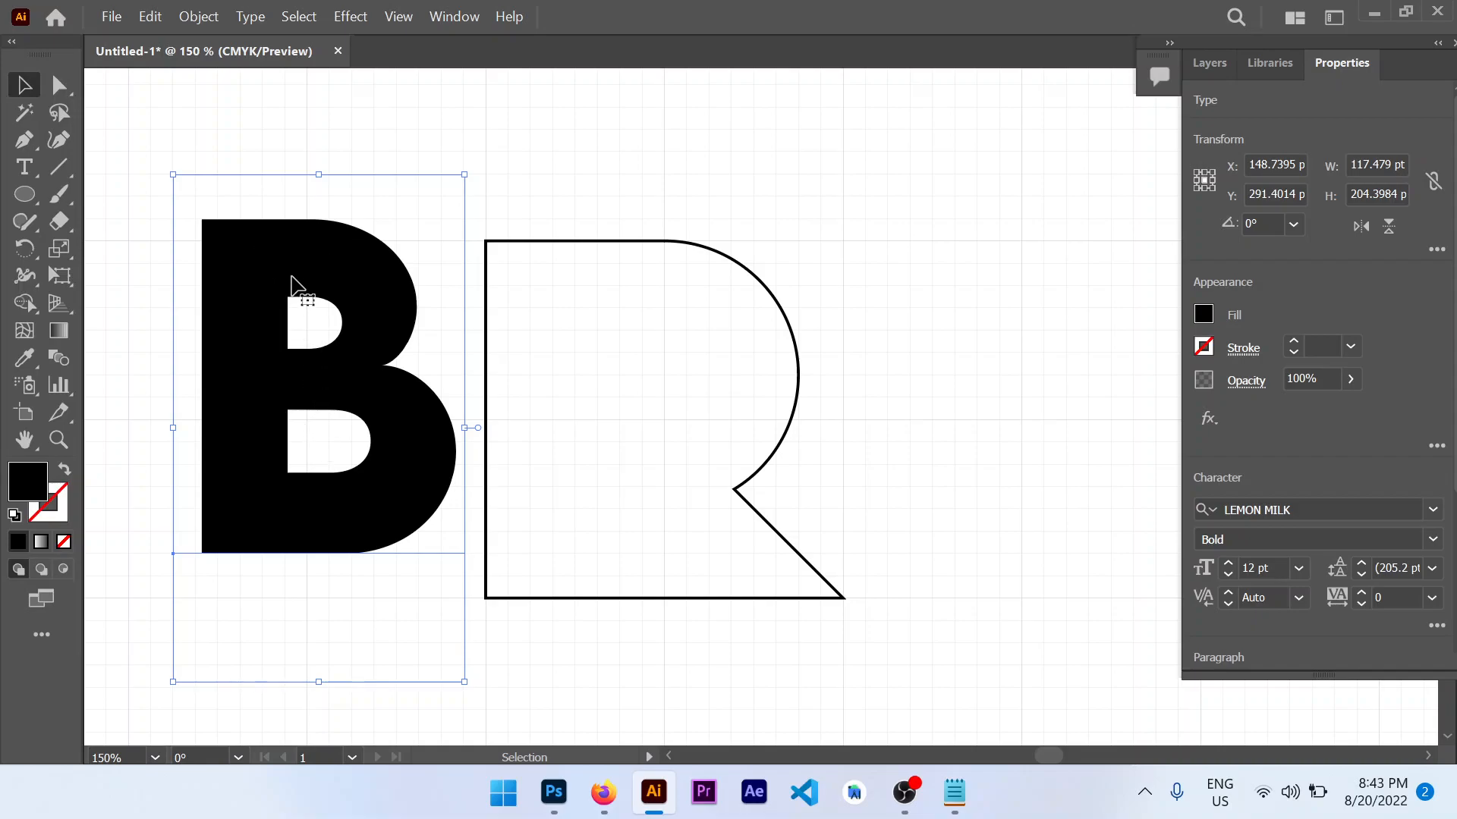
pyautogui.rightClick(329, 275)
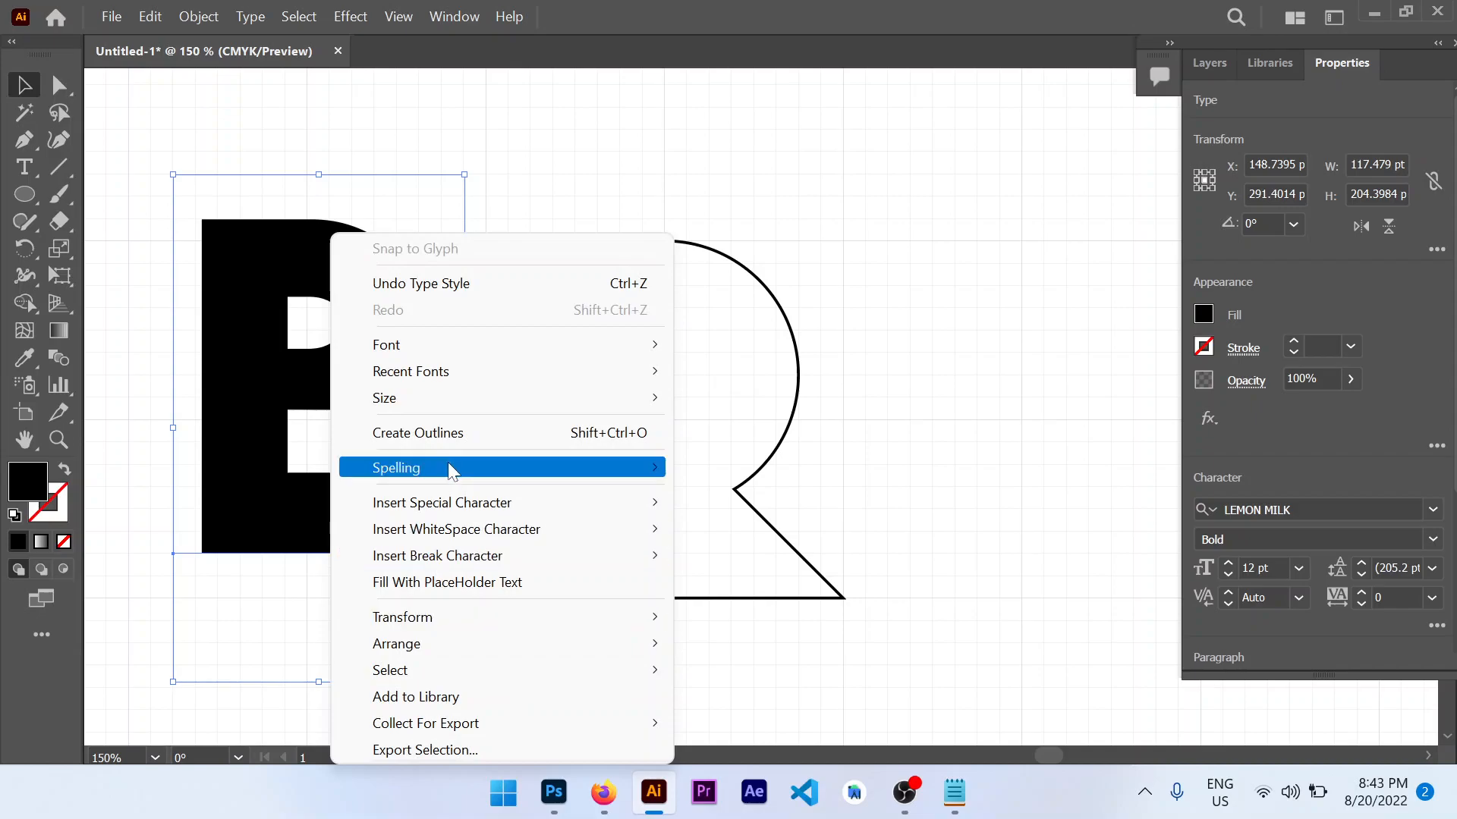
pyautogui.click(455, 432)
# Step: Move the outlined B inside the R and scale it proportionally to about 54.7 x 72 pt within the bowl
pyautogui.moveTo(351, 407); pyautogui.dragTo(629, 364)
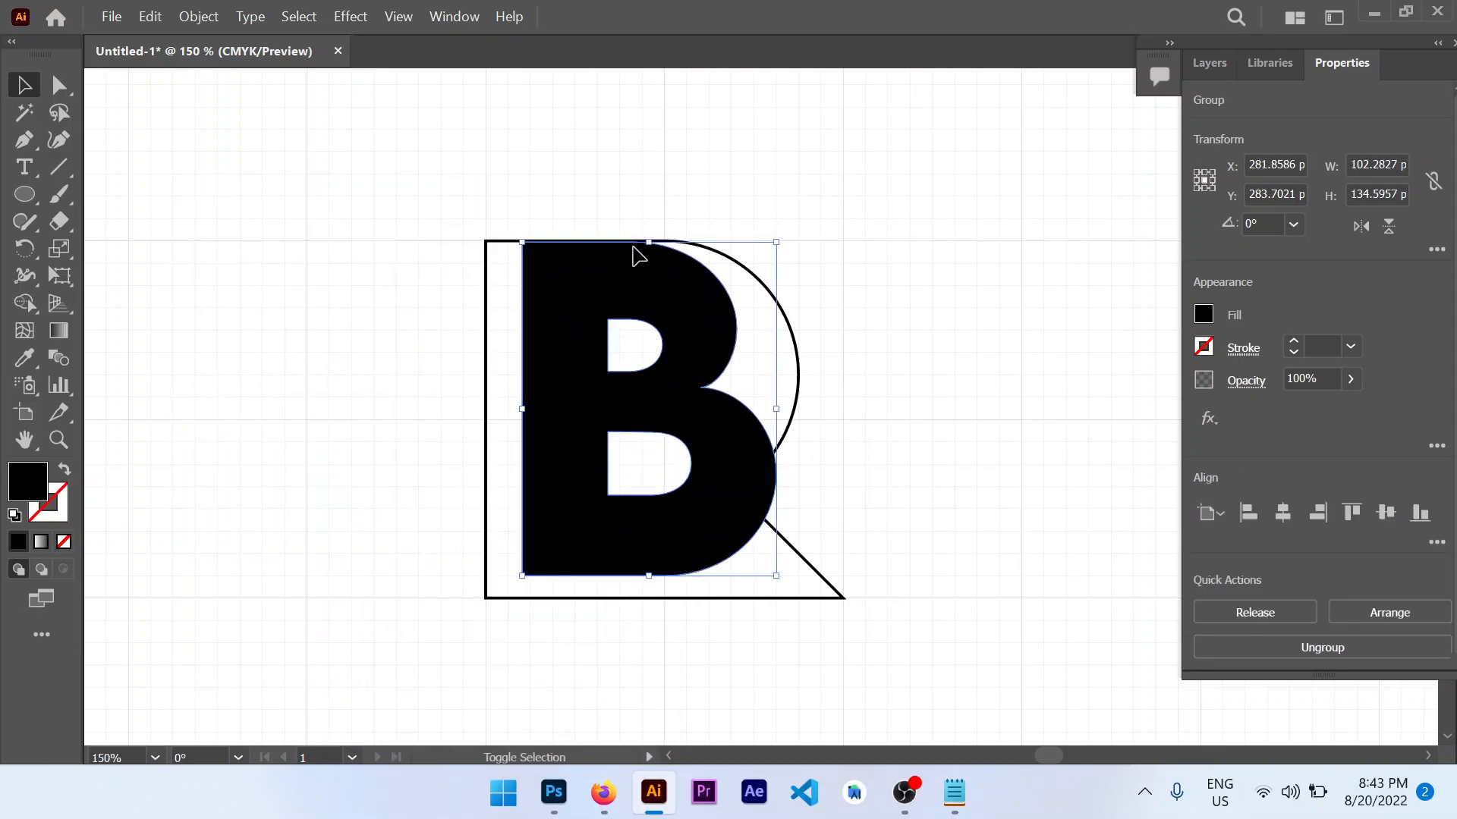
pyautogui.moveTo(650, 243); pyautogui.dragTo(650, 380)
pyautogui.moveTo(644, 472); pyautogui.dragTo(622, 387)
pyautogui.moveTo(629, 286); pyautogui.dragTo(631, 311)
pyautogui.moveTo(622, 396); pyautogui.dragTo(589, 389)
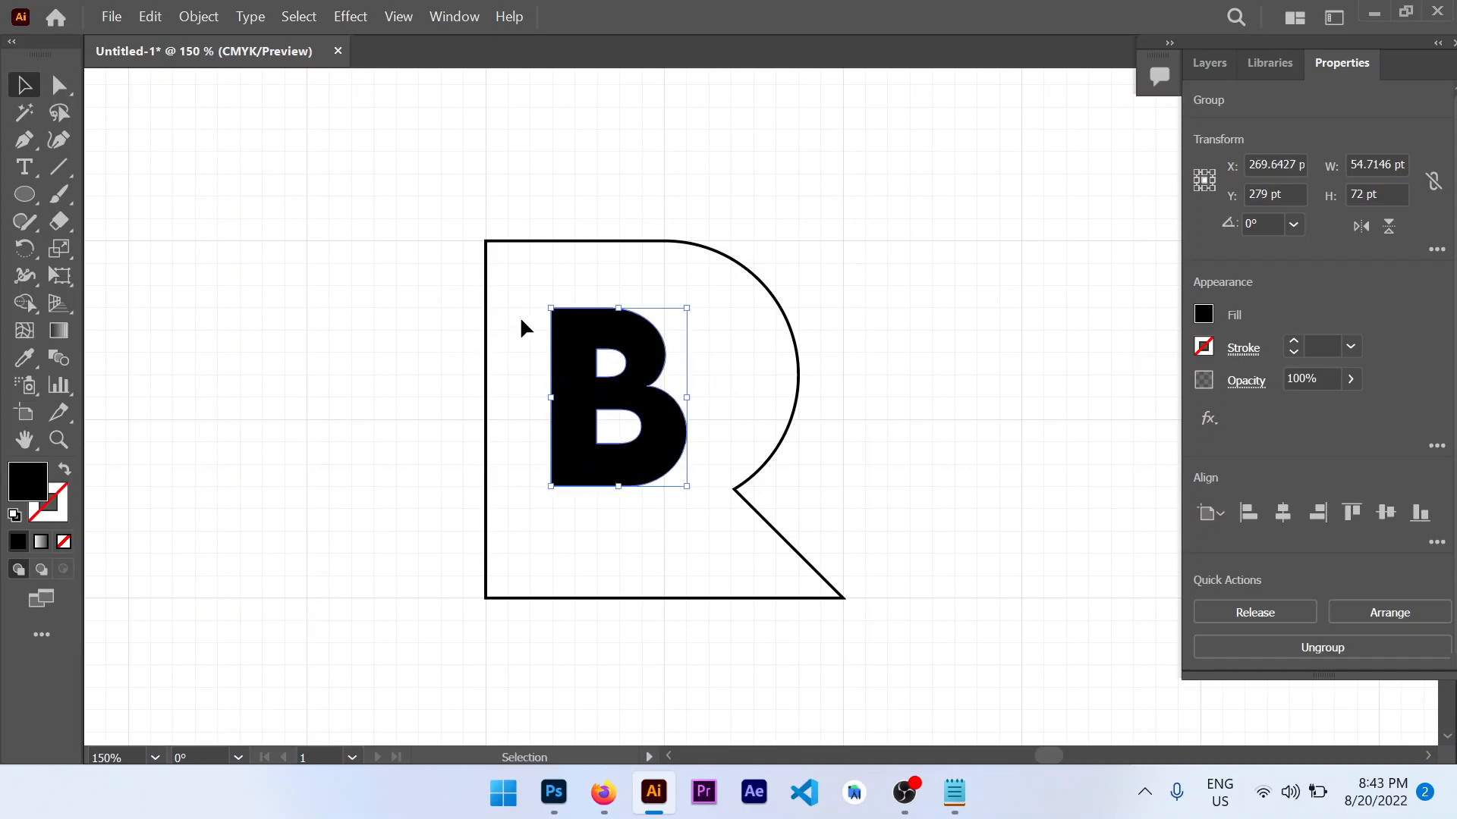
pyautogui.scroll(5, 558, 289)
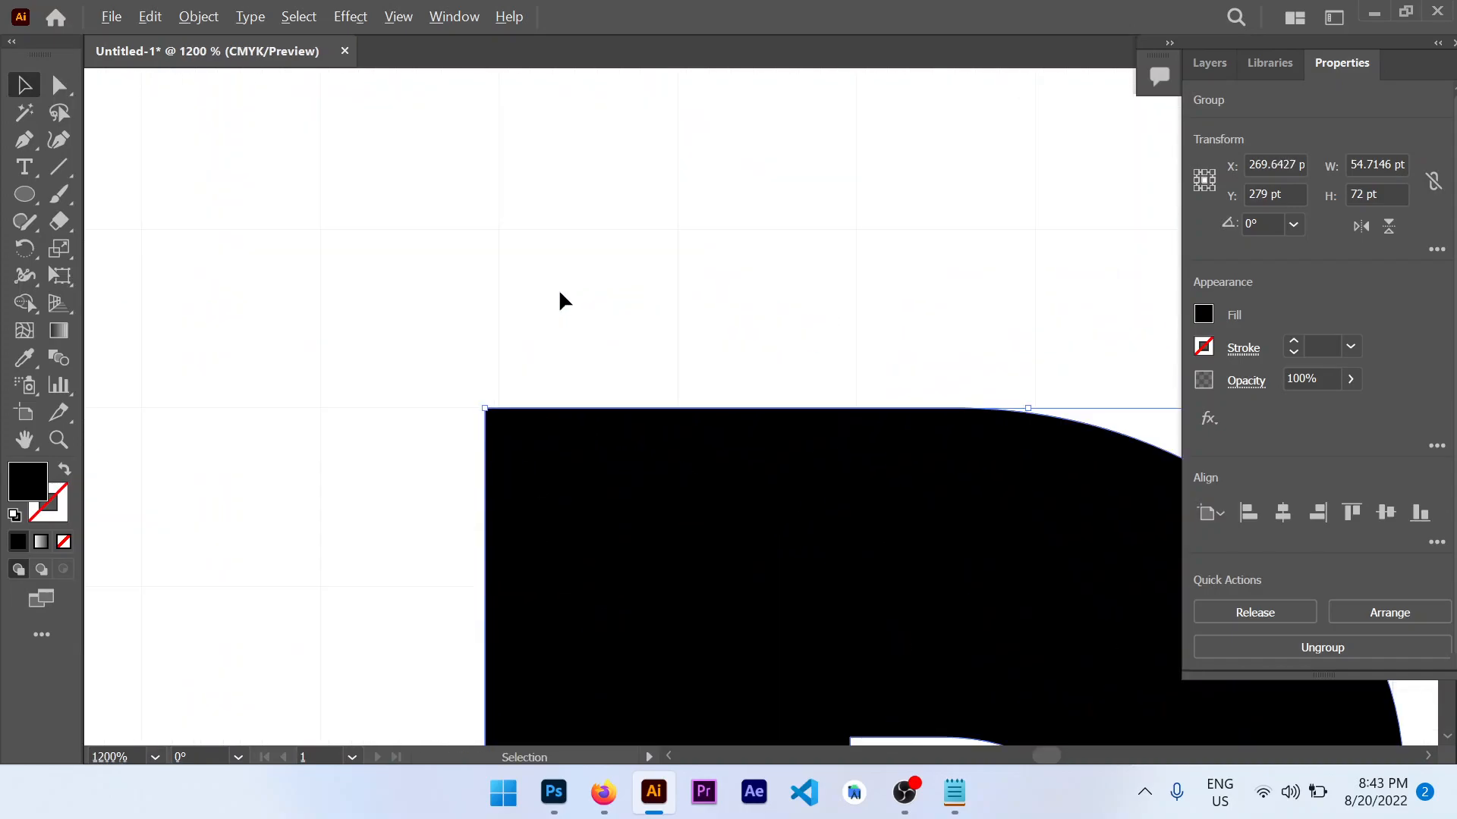
pyautogui.scroll(-3, 556, 301)
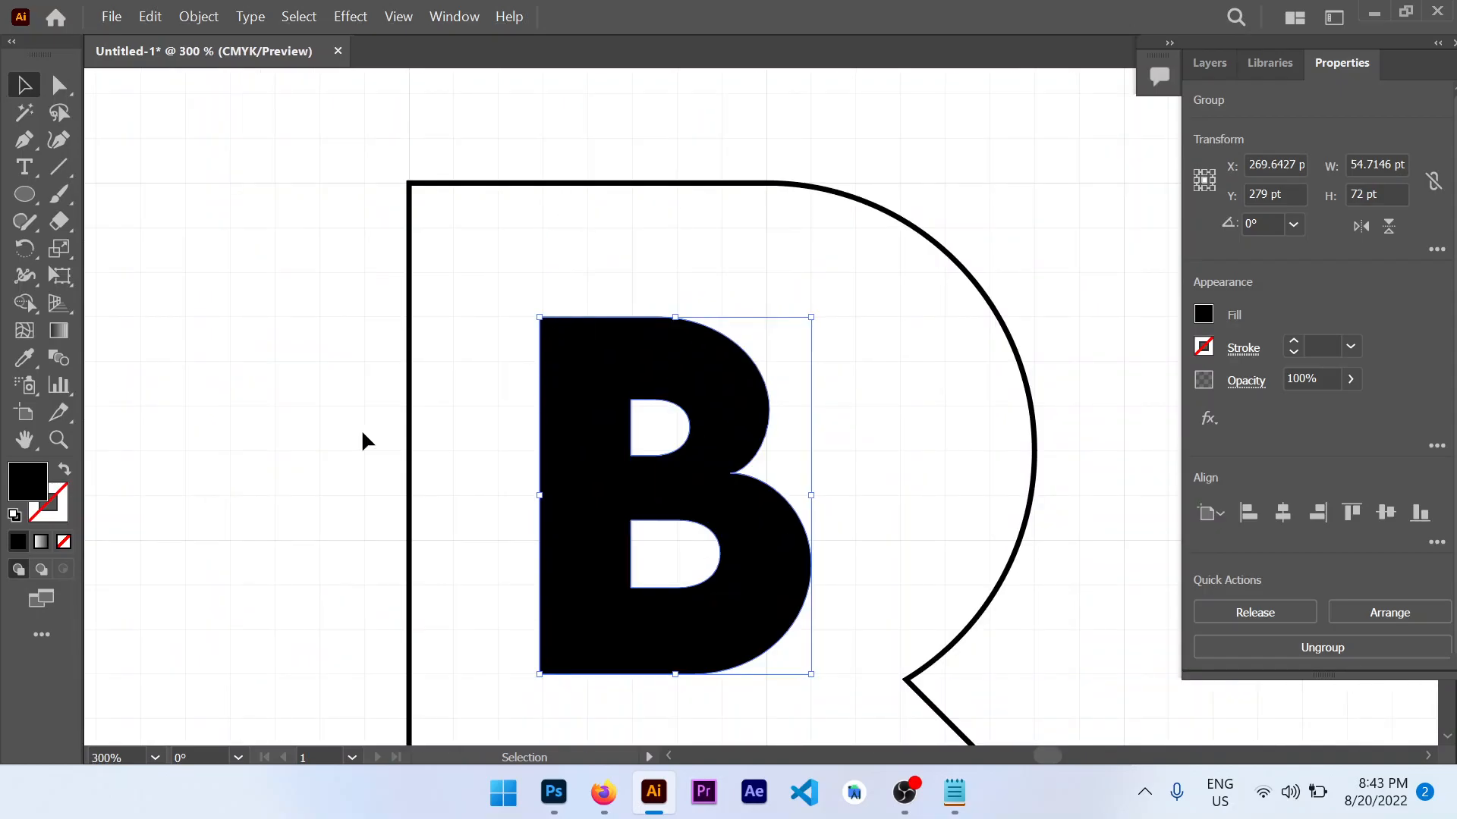
pyautogui.scroll(-1, 688, 427)
pyautogui.scroll(-3, 688, 427)
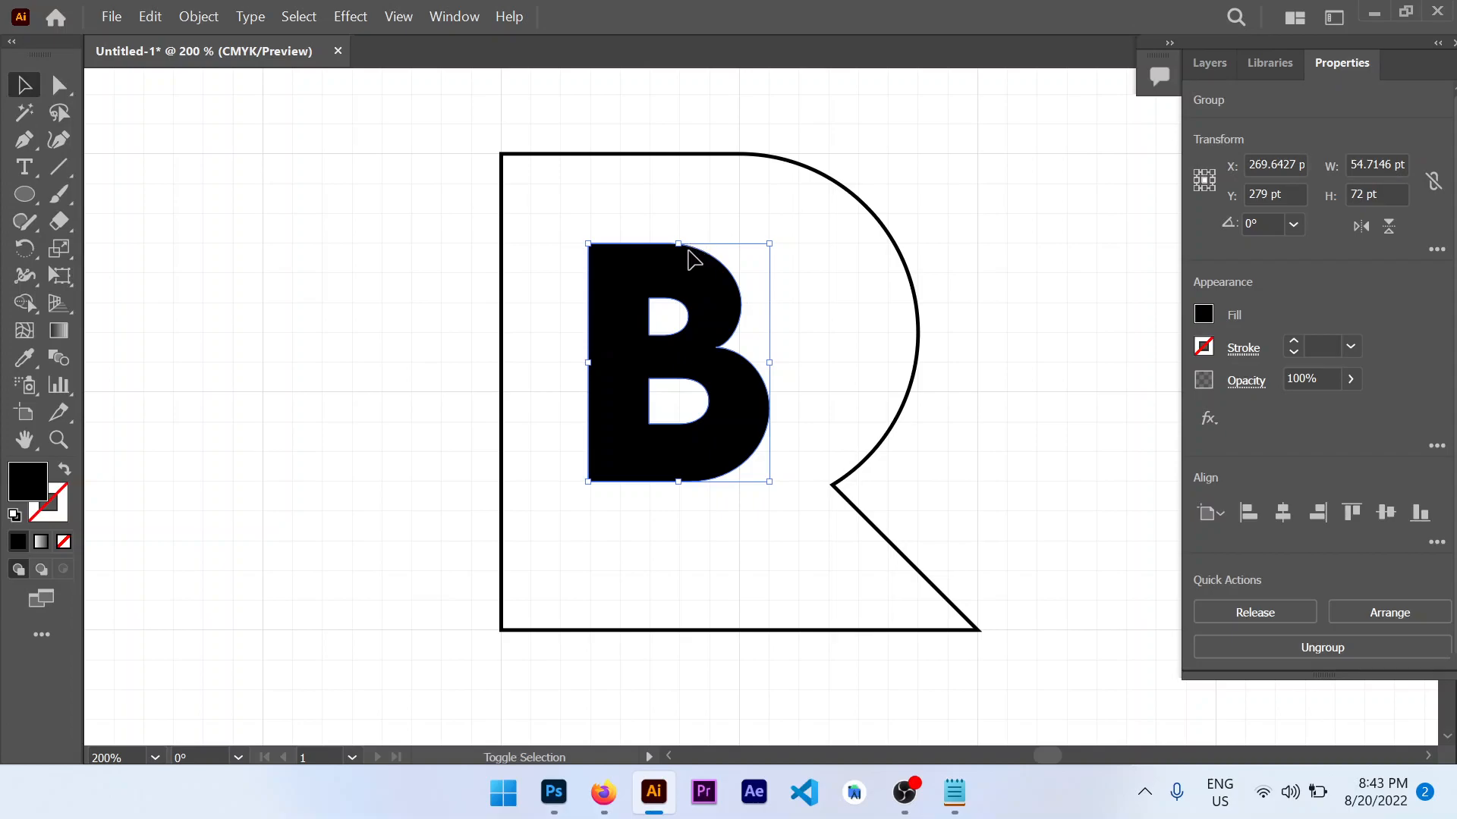
pyautogui.hotkey('shift', 'm')
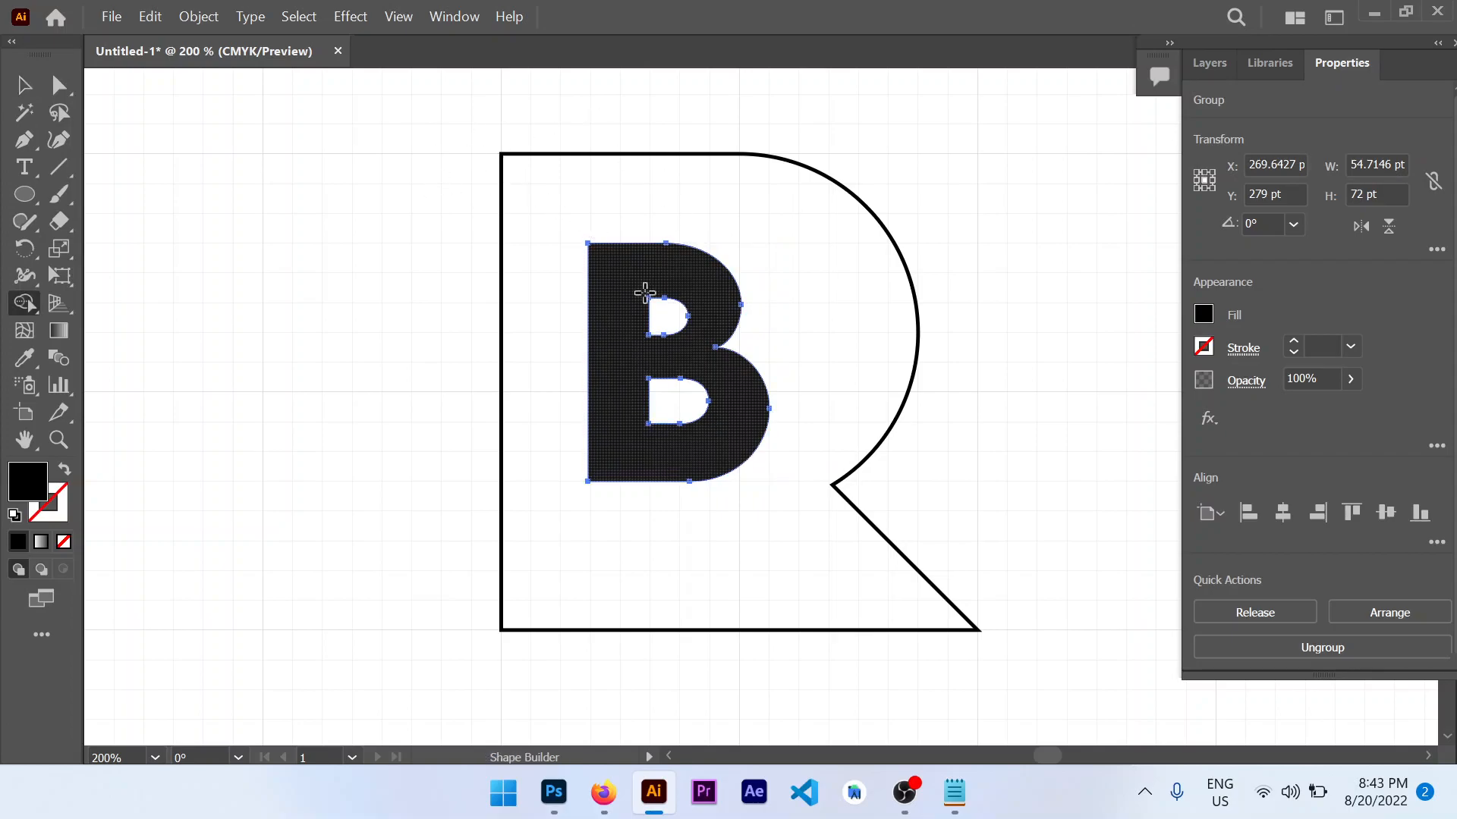
pyautogui.press('v')
pyautogui.moveTo(428, 124); pyautogui.dragTo(889, 455)
pyautogui.hotkey('shift', 'm')
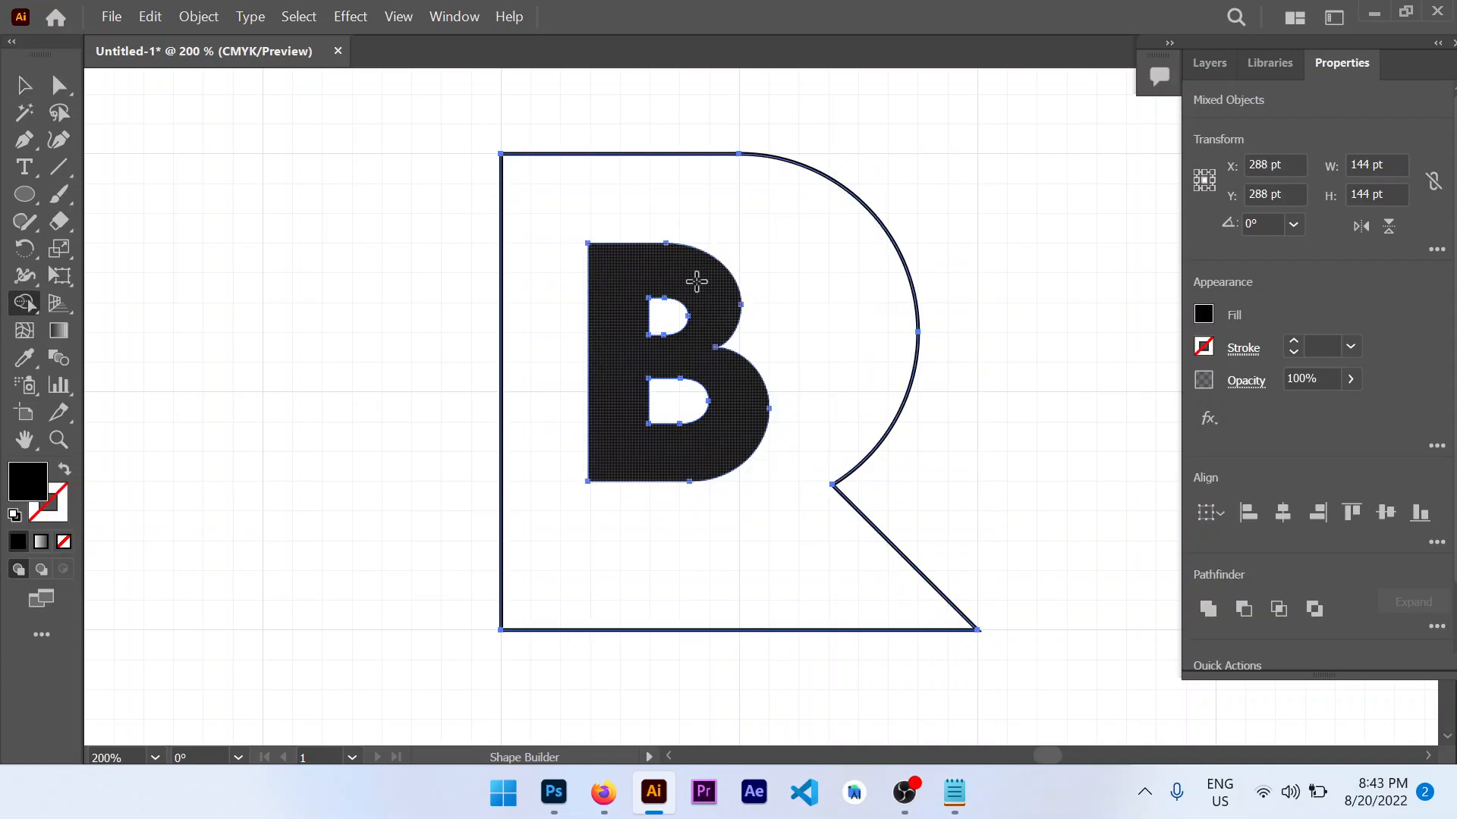
pyautogui.press('v')
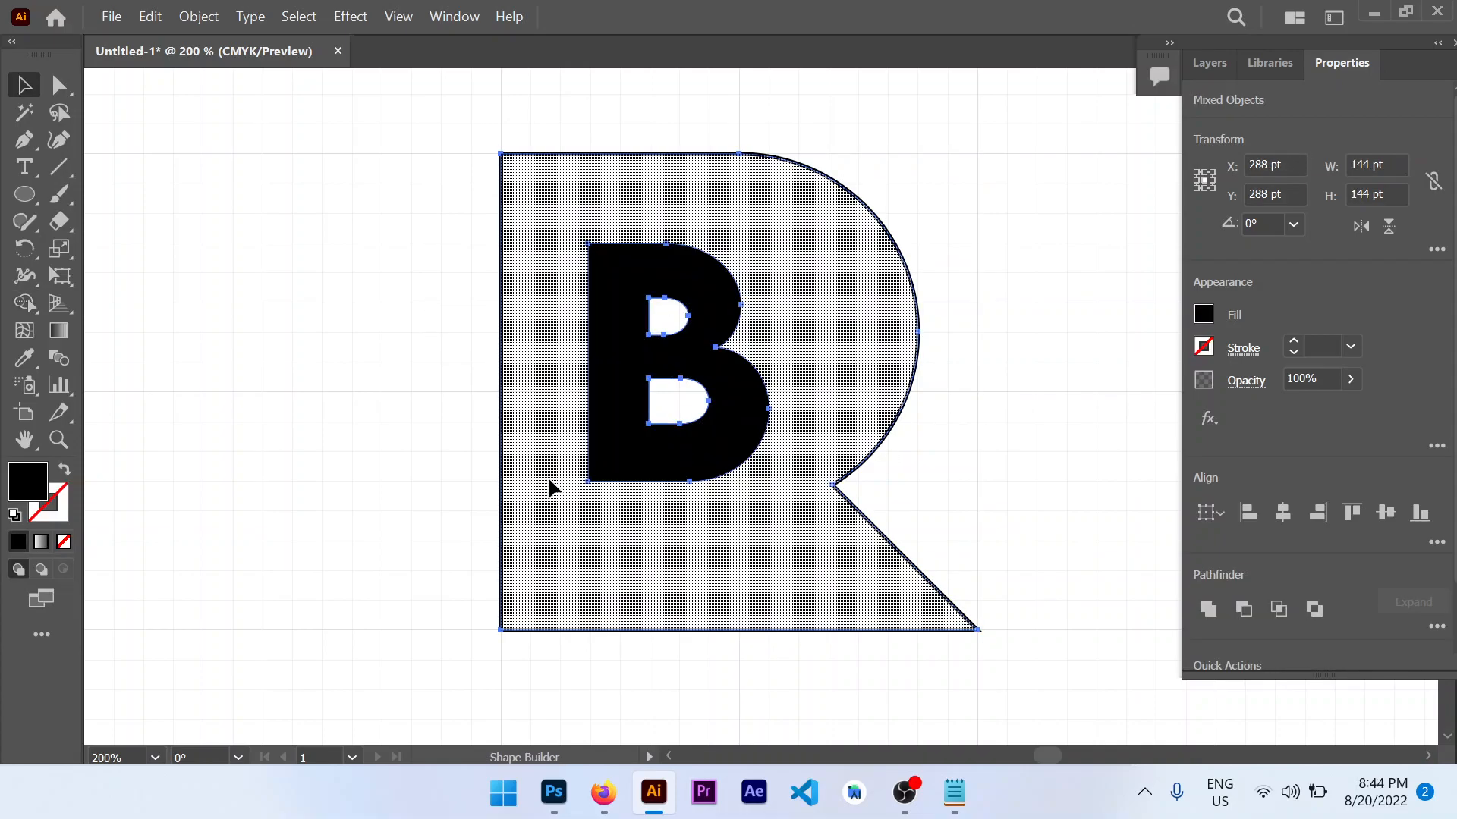
# Step: Remove the B's fill and give it a black stroke
pyautogui.click(616, 424)
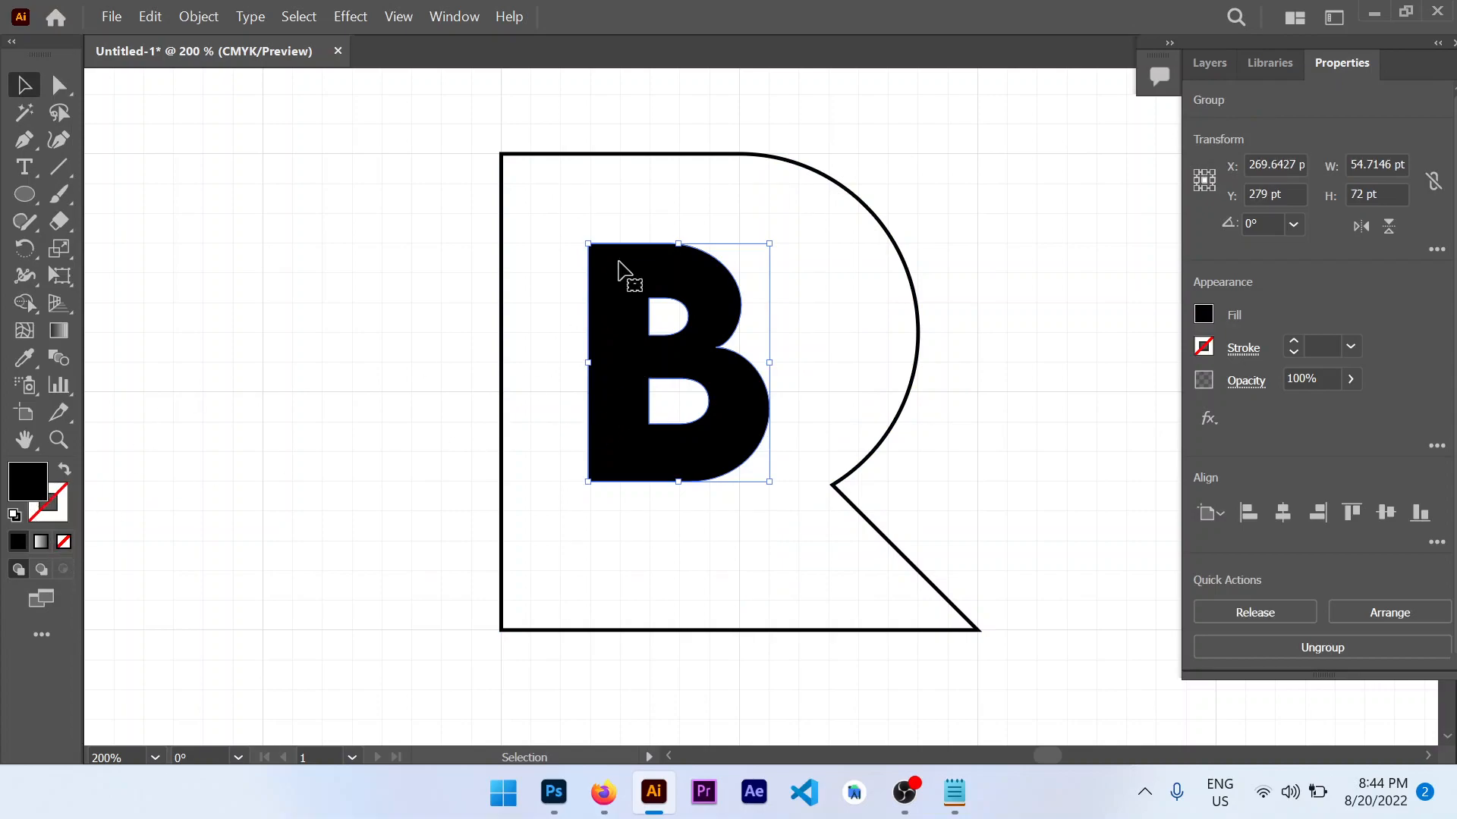
pyautogui.click(64, 541)
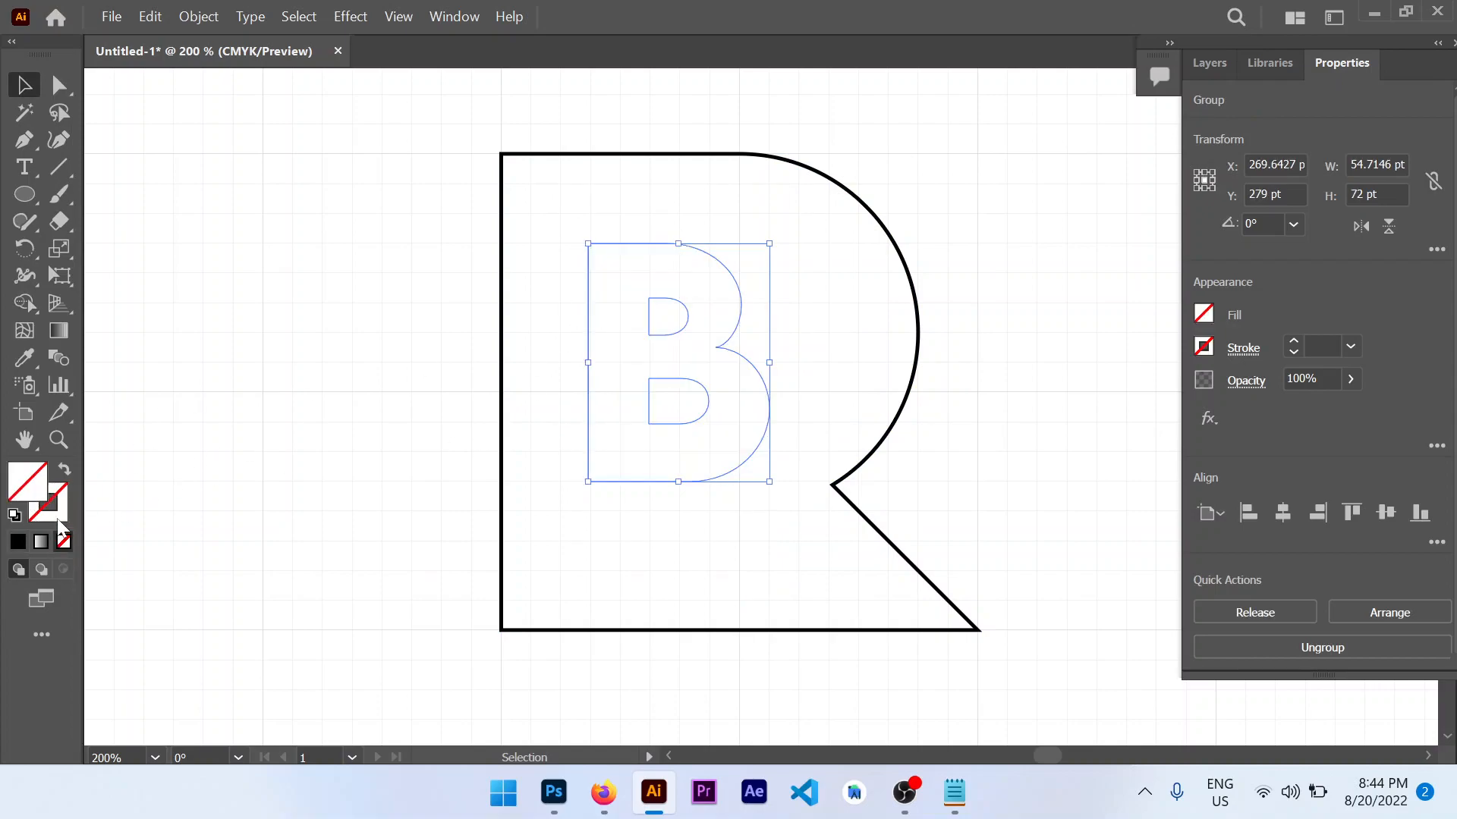
pyautogui.click(59, 497)
pyautogui.click(1087, 287)
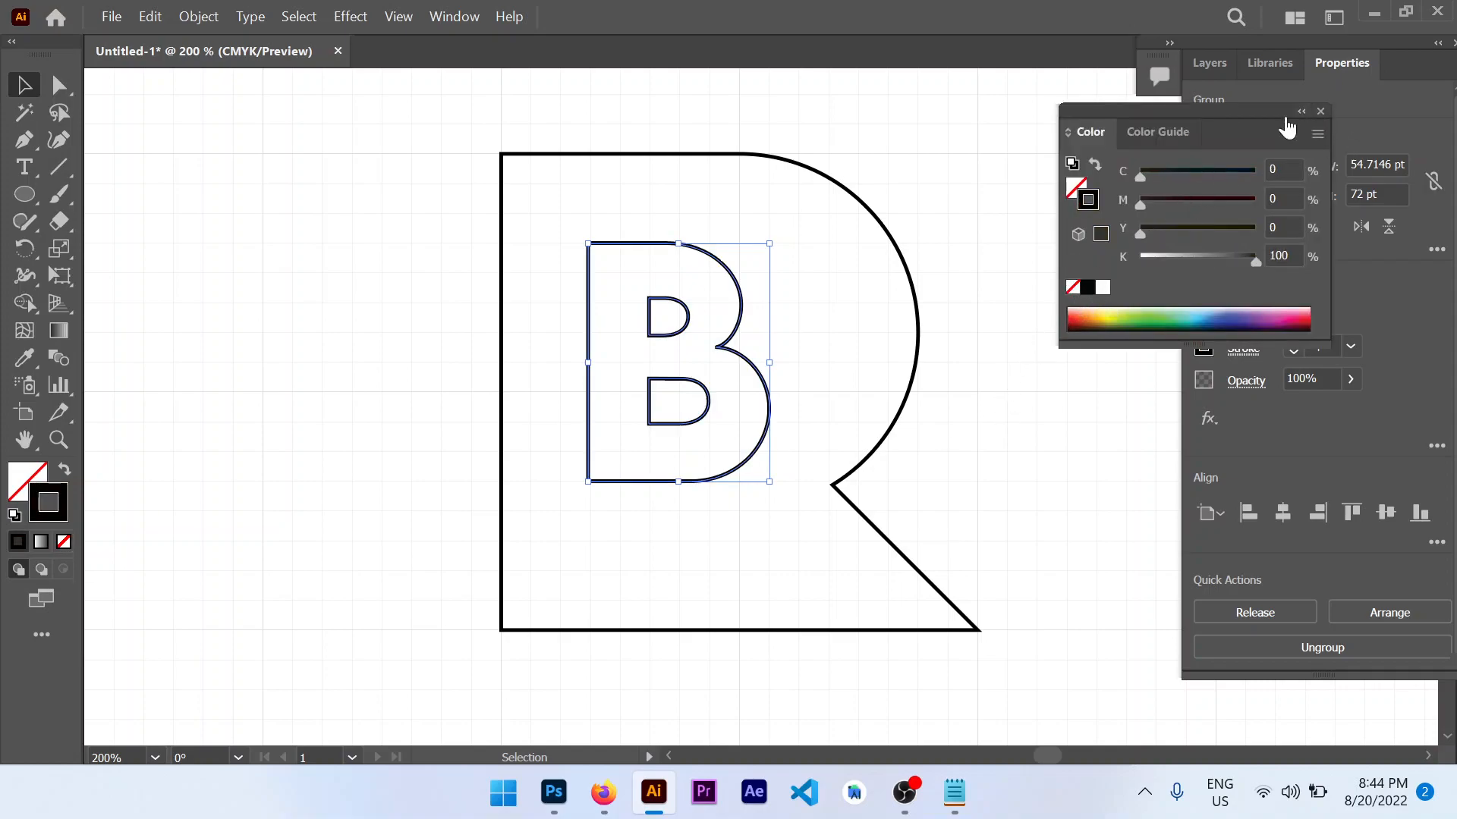
pyautogui.click(1319, 111)
# Step: Cut the B silhouette, including its two counters, out of the R with the Shape Builder tool
pyautogui.moveTo(402, 137); pyautogui.dragTo(649, 535)
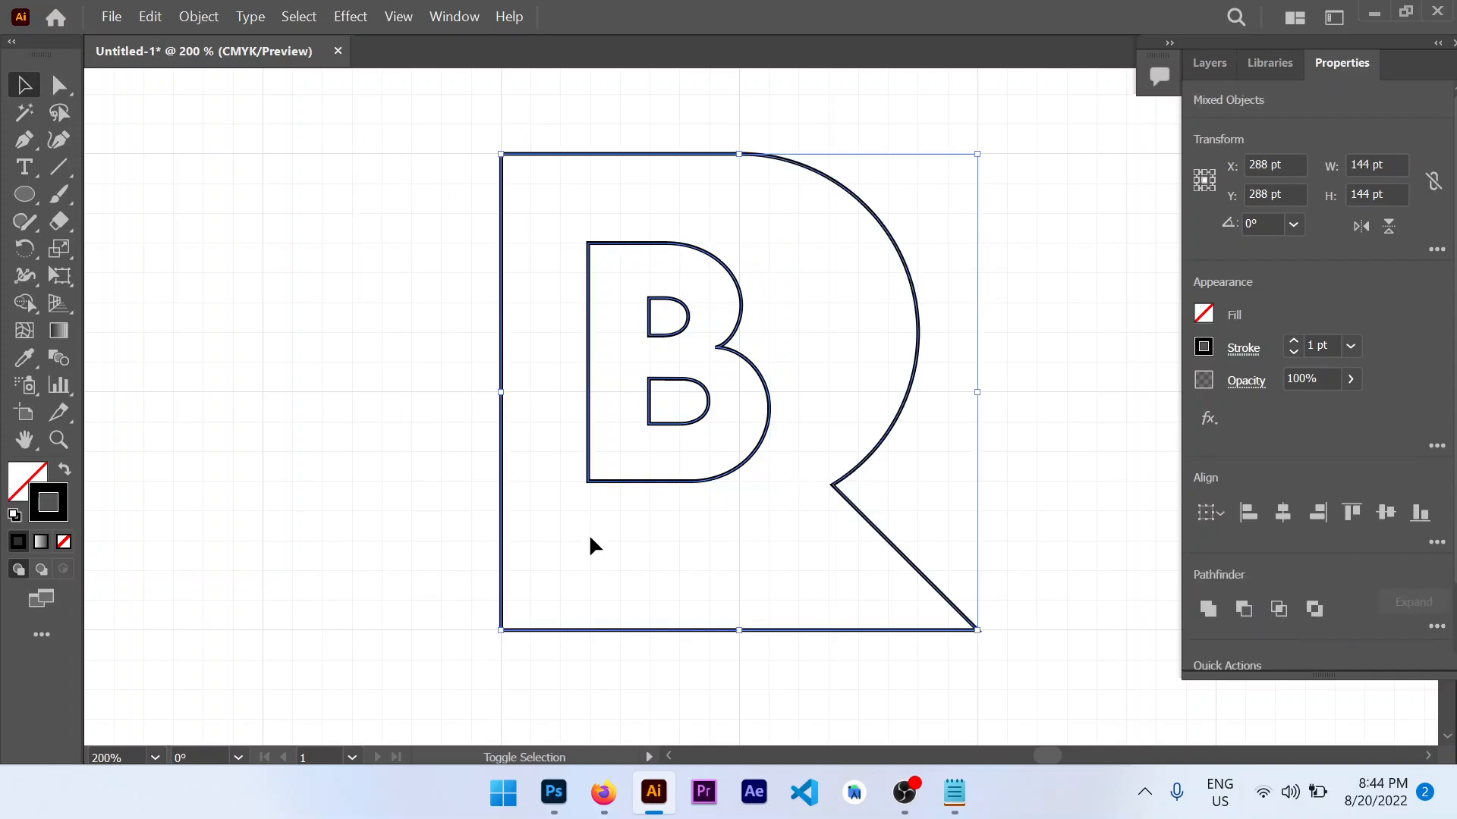
pyautogui.hotkey('shift', 'm')
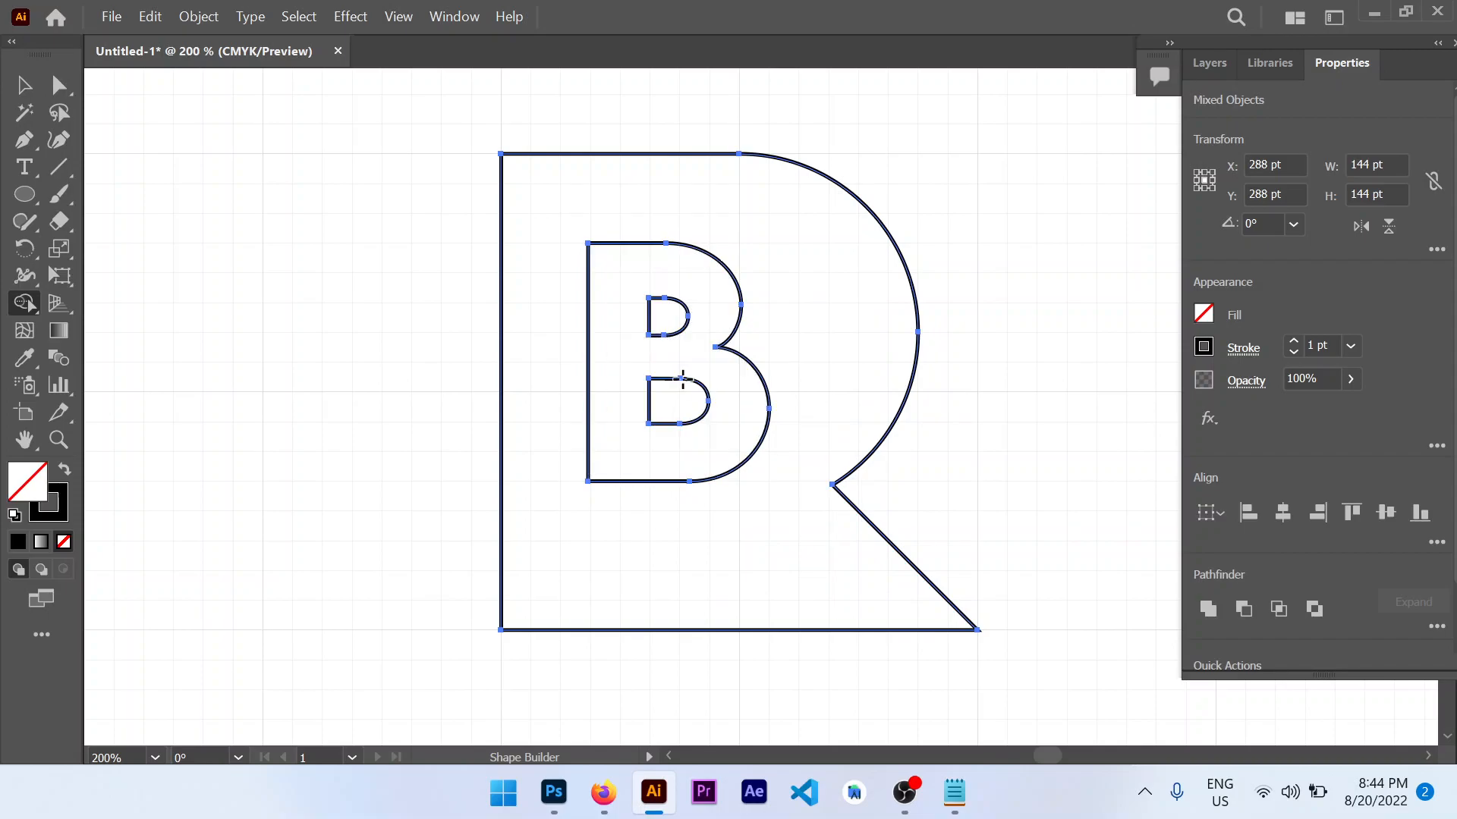
pyautogui.moveTo(668, 455)
pyautogui.mouseDown()
pyautogui.moveTo(663, 286)
pyautogui.moveTo(659, 356)
pyautogui.mouseUp()
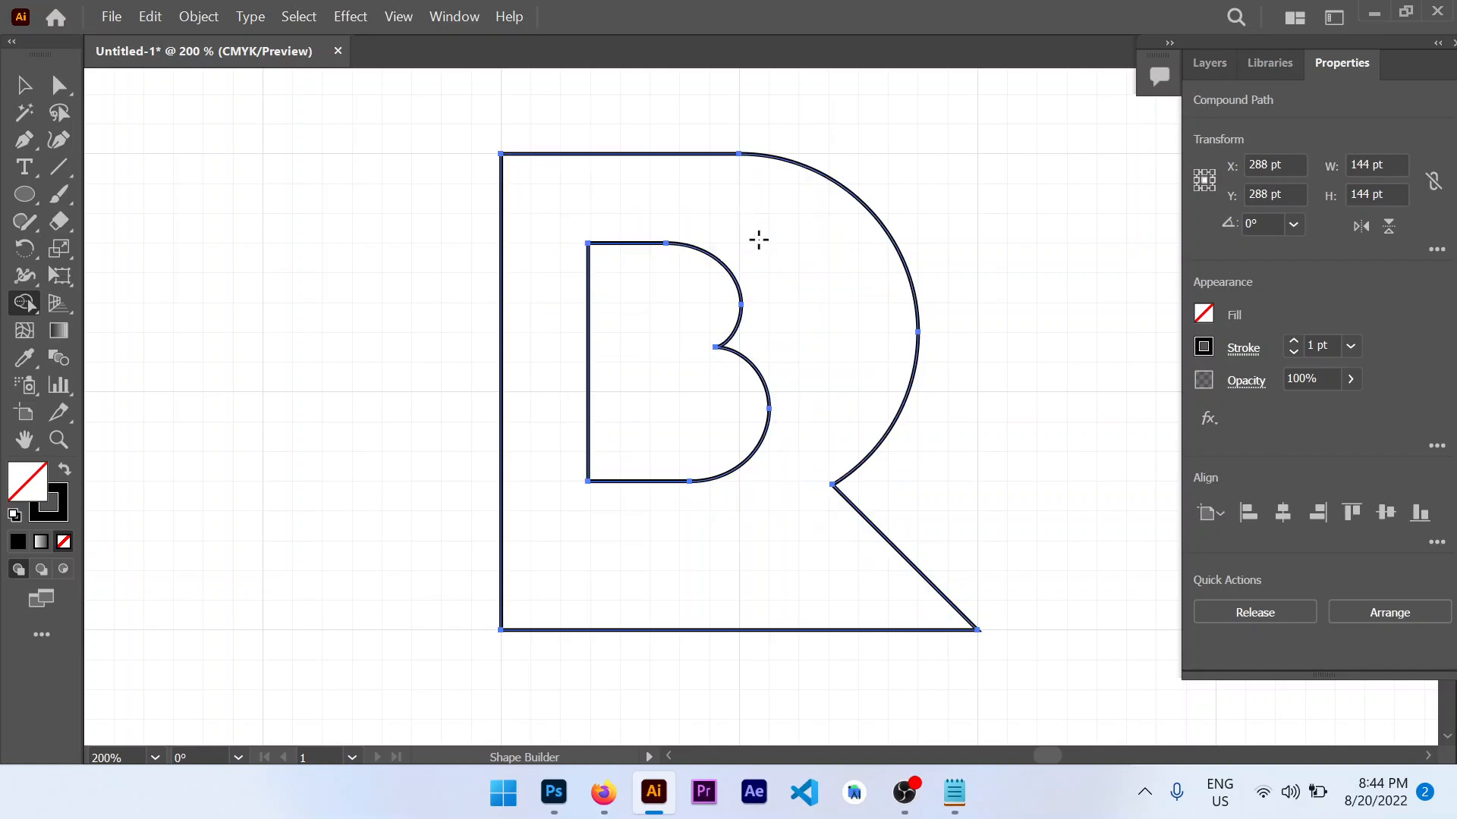
pyautogui.press('v')
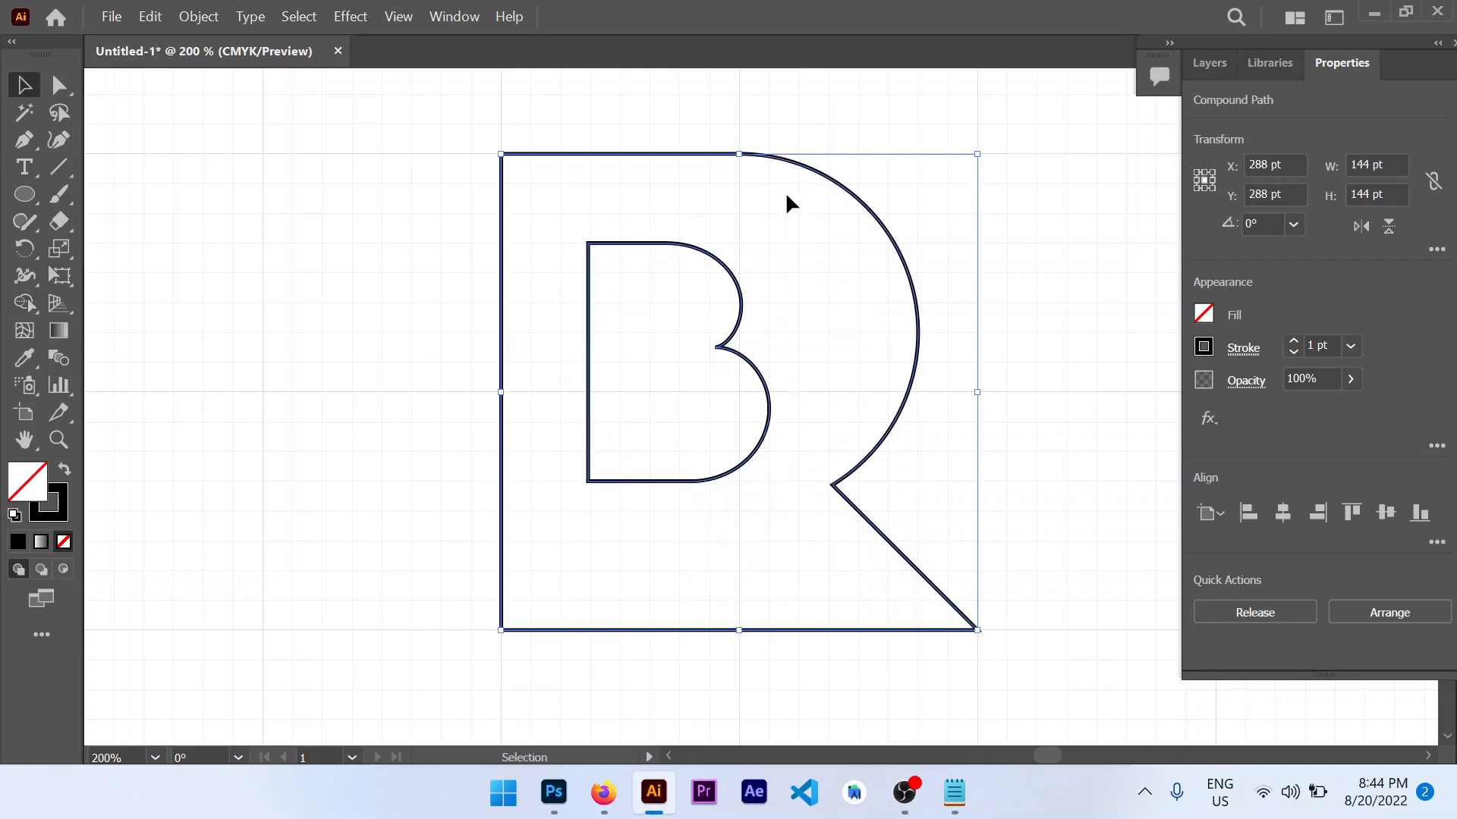
# Step: Try to fill the combined BR shape with black 000000 through the Color Picker
pyautogui.doubleClick(30, 483)
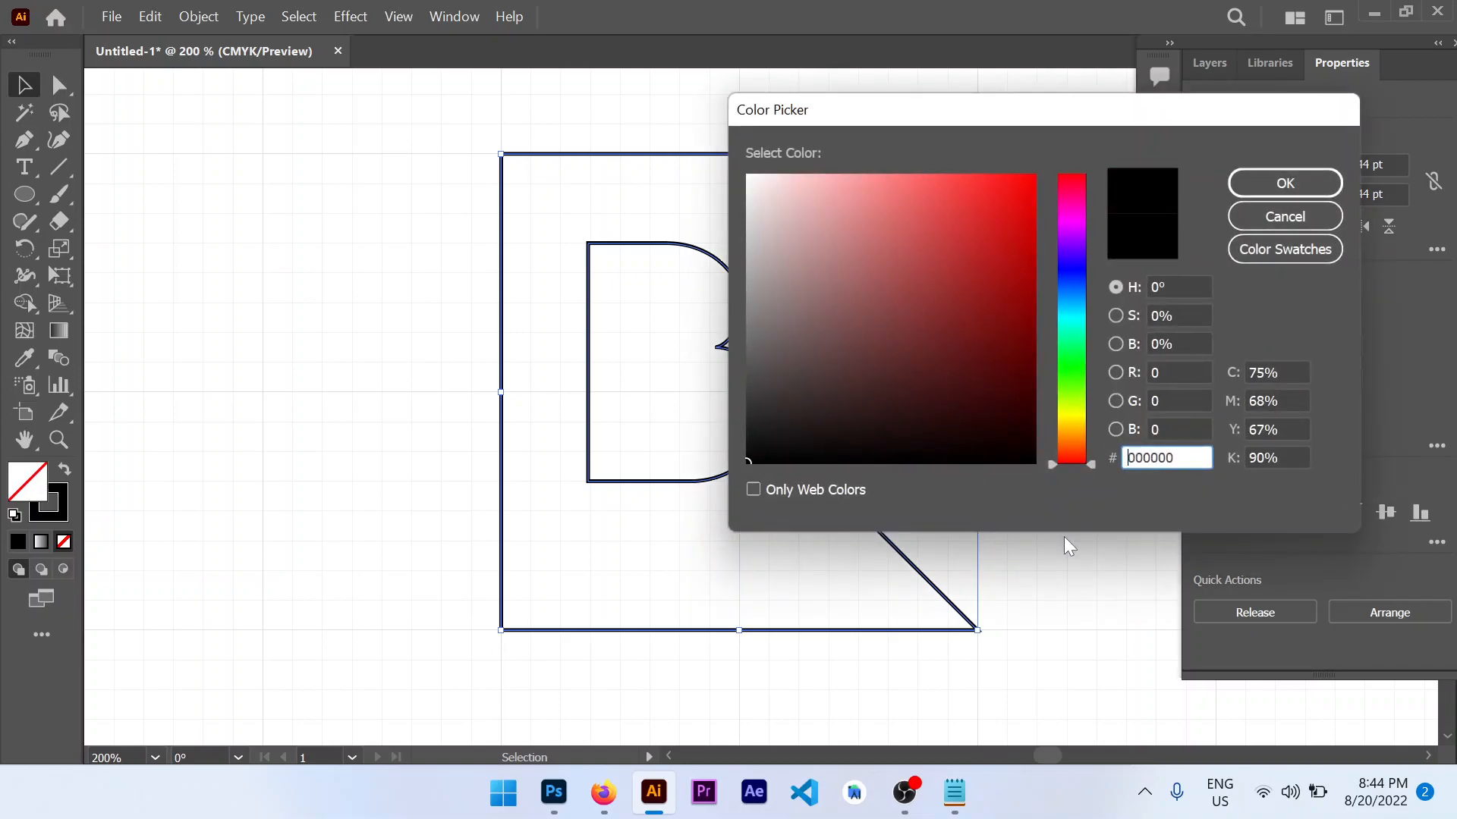
pyautogui.click(1285, 183)
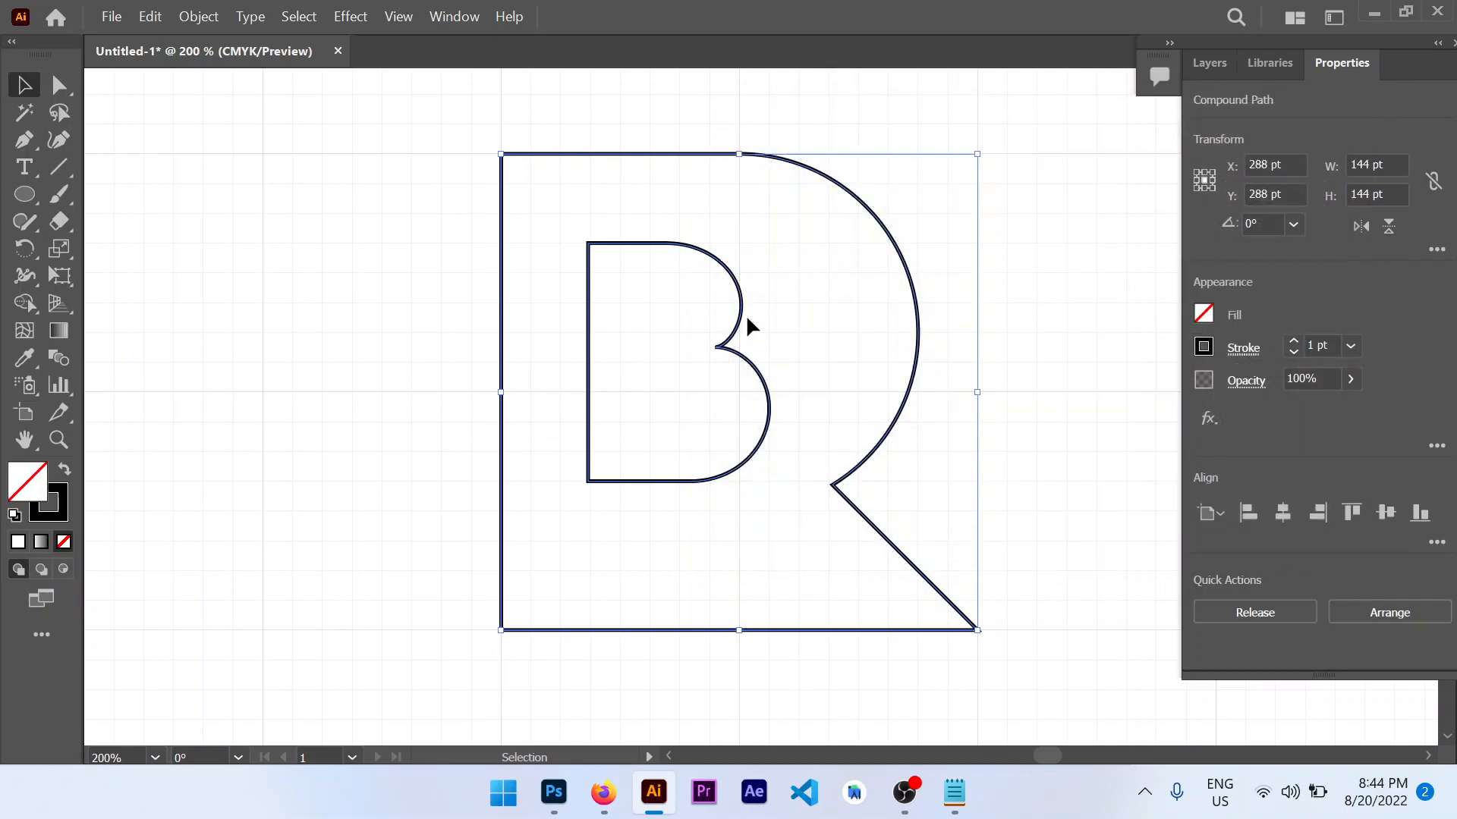
pyautogui.click(582, 296)
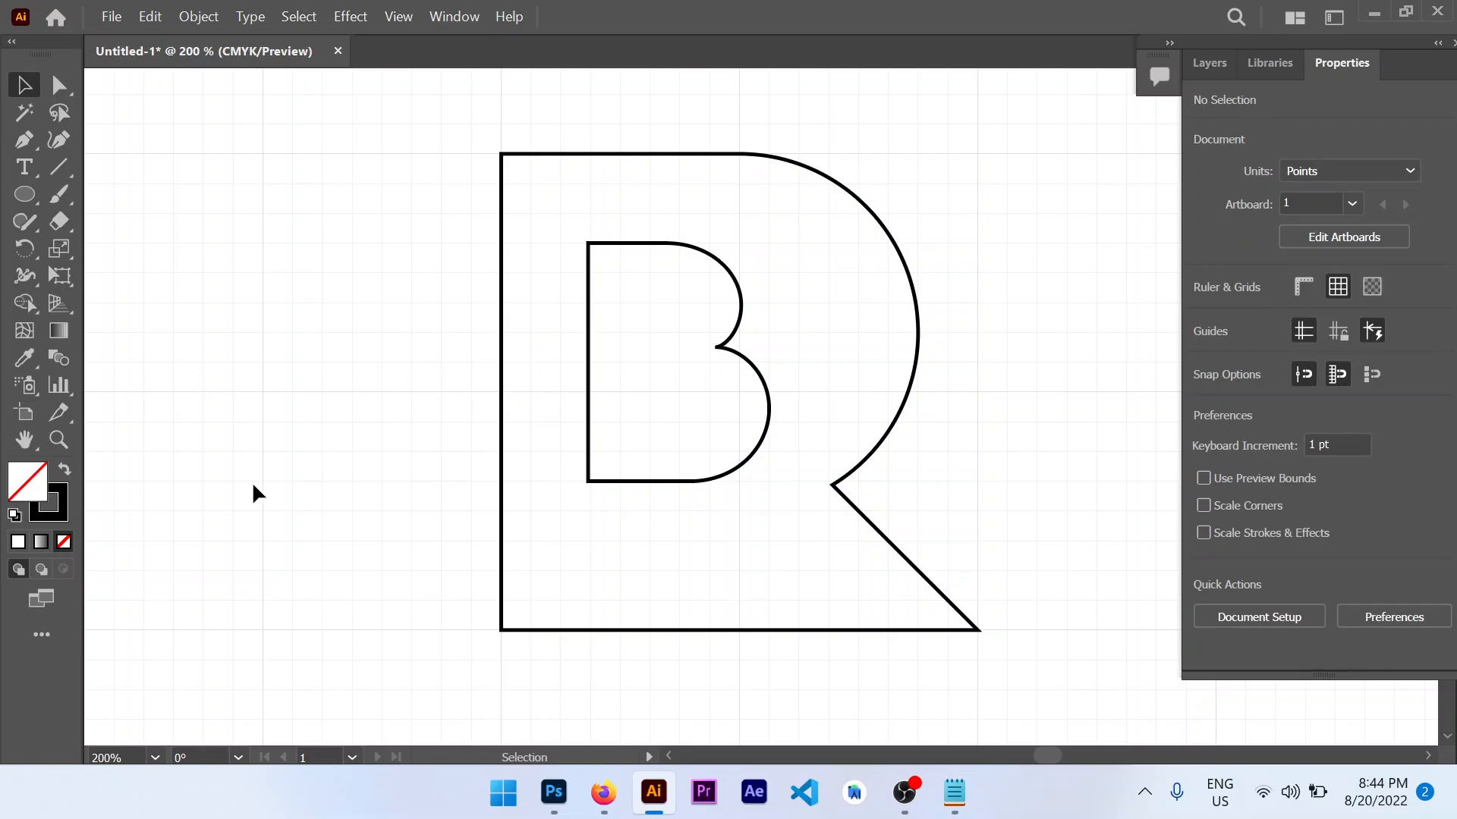
pyautogui.doubleClick(34, 500)
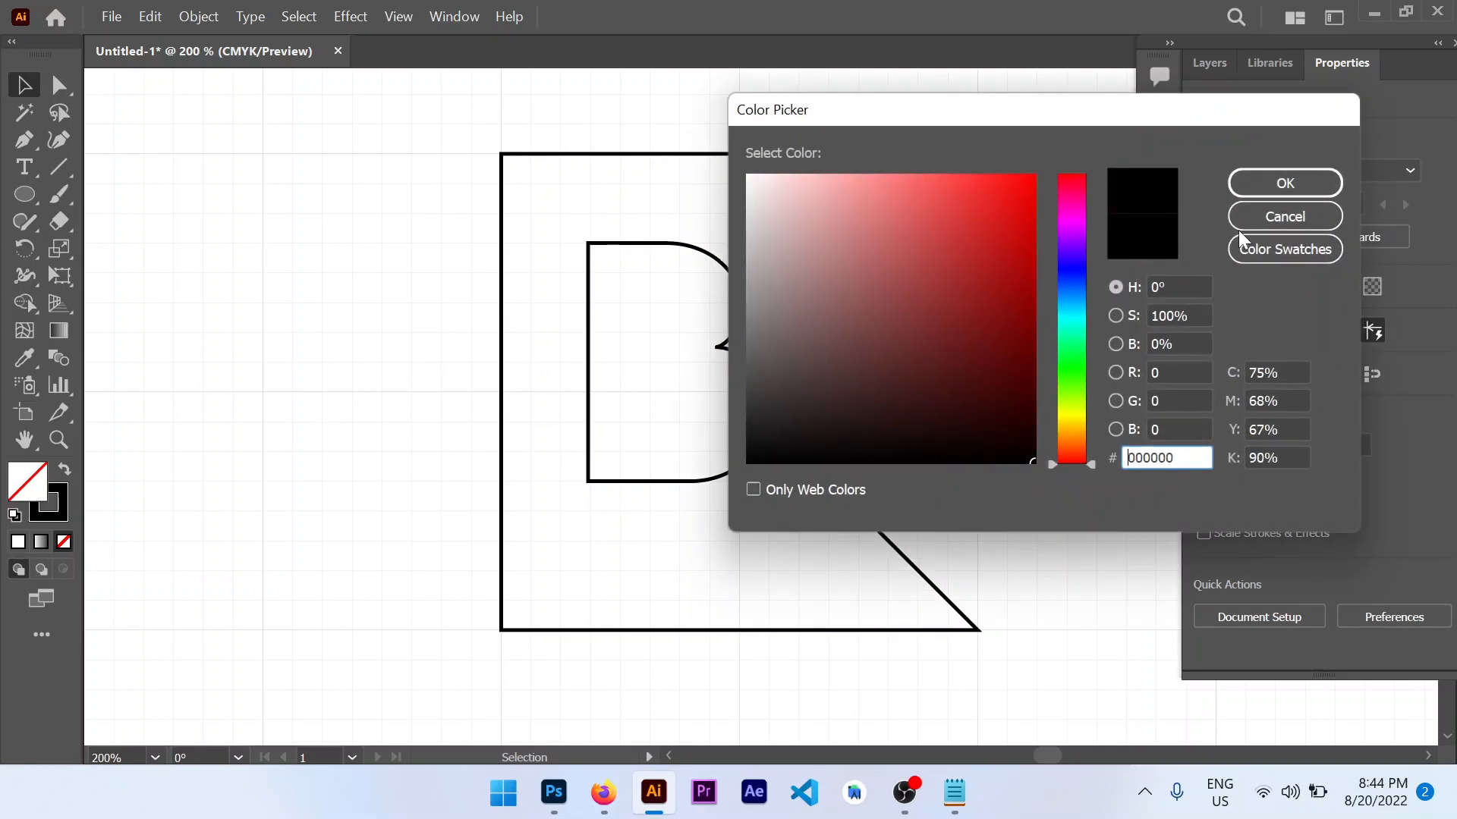
pyautogui.click(1268, 183)
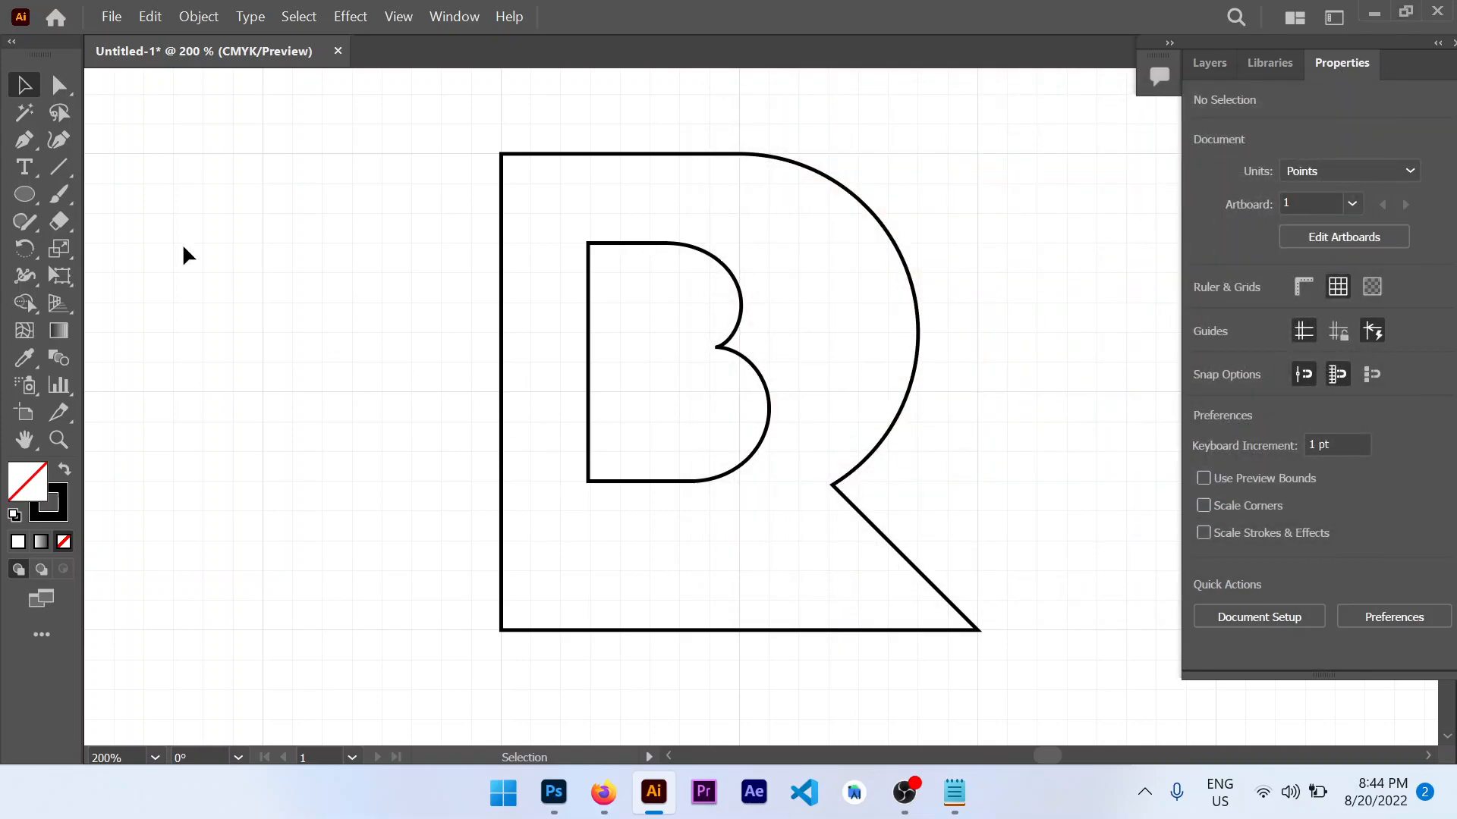
# Step: Fill the BR compound path with the black swatch
pyautogui.click(586, 302)
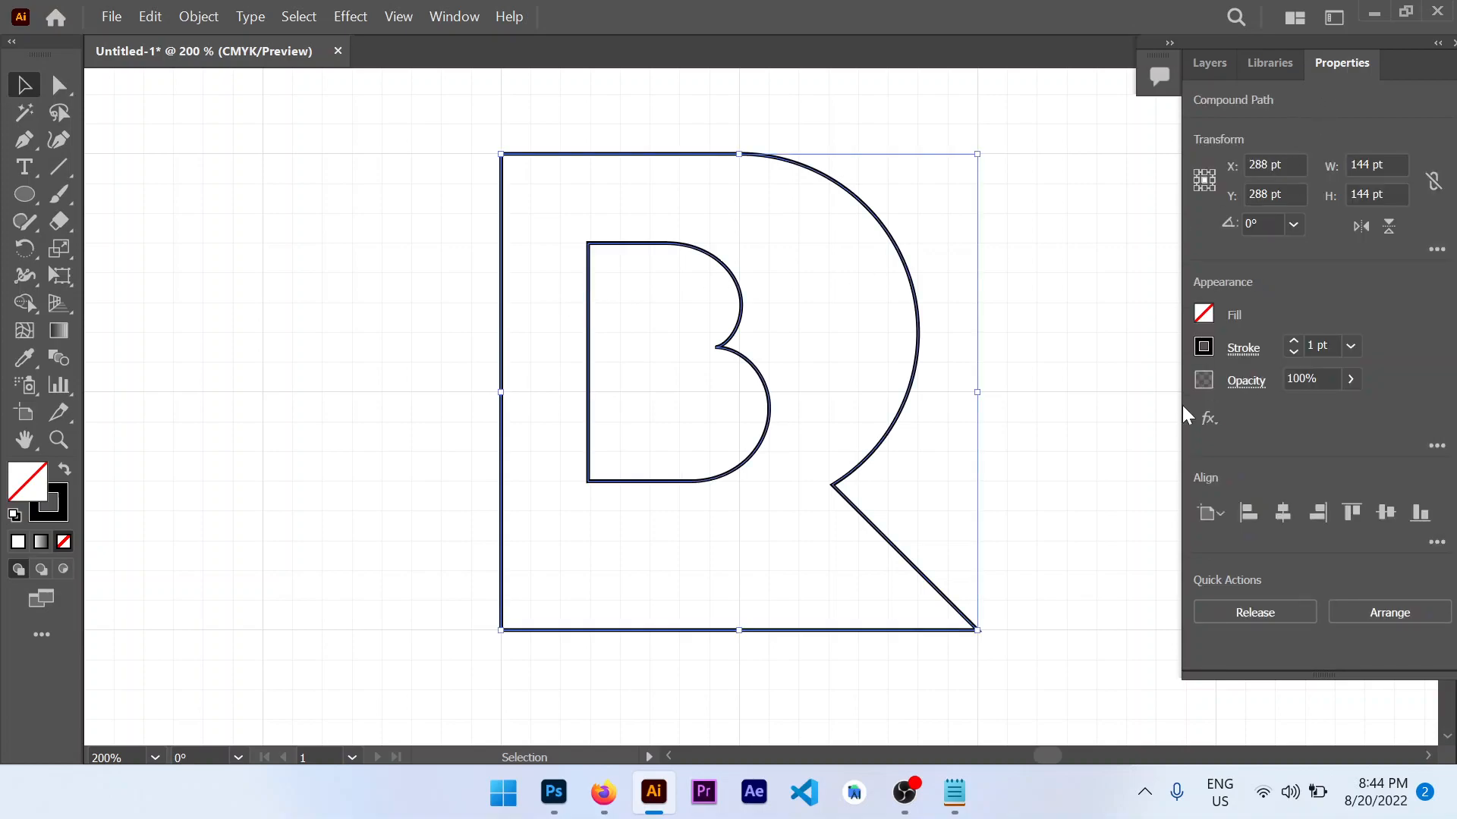
pyautogui.click(1202, 314)
pyautogui.click(1004, 395)
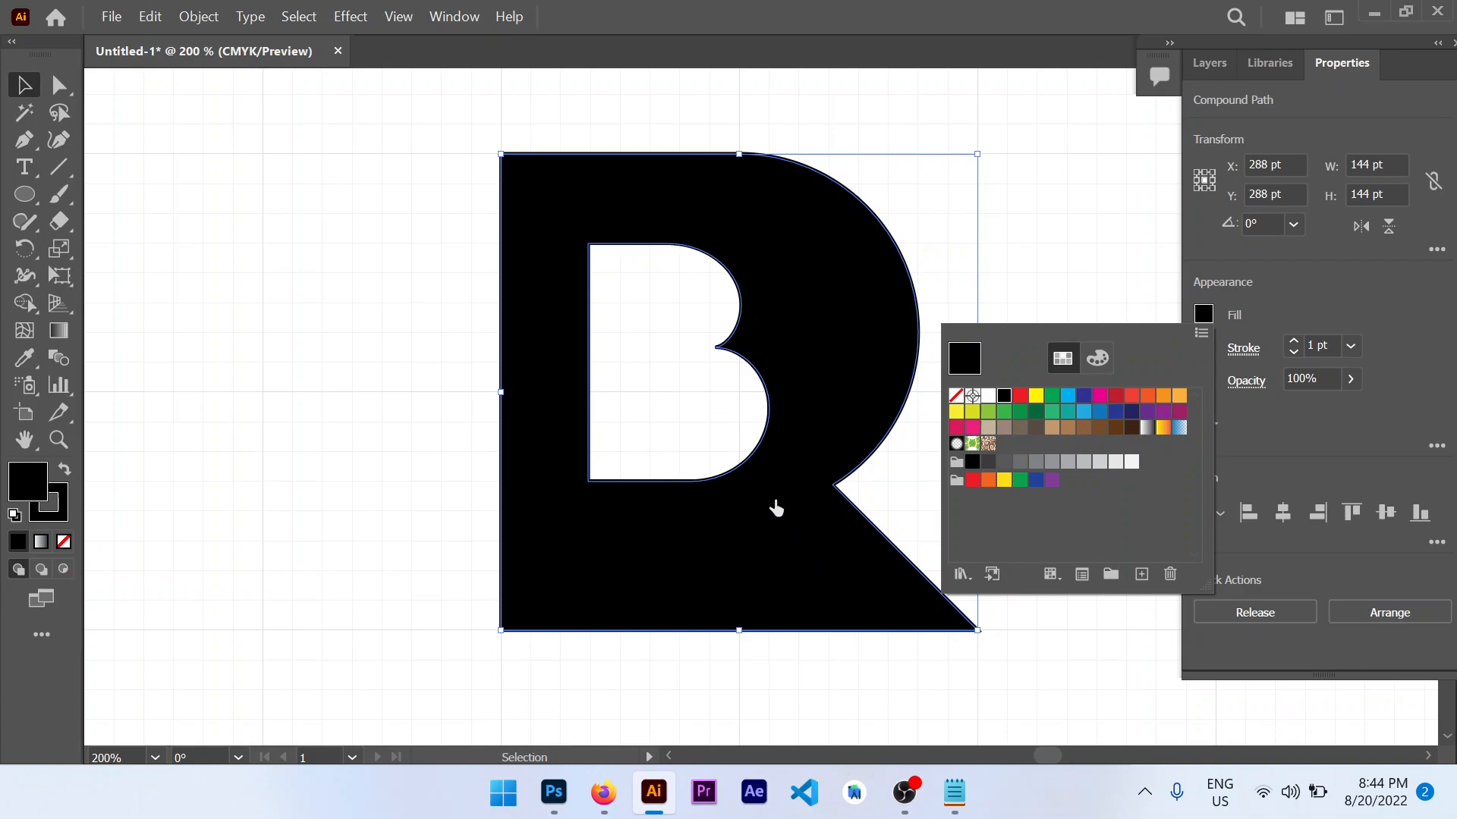
pyautogui.click(644, 596)
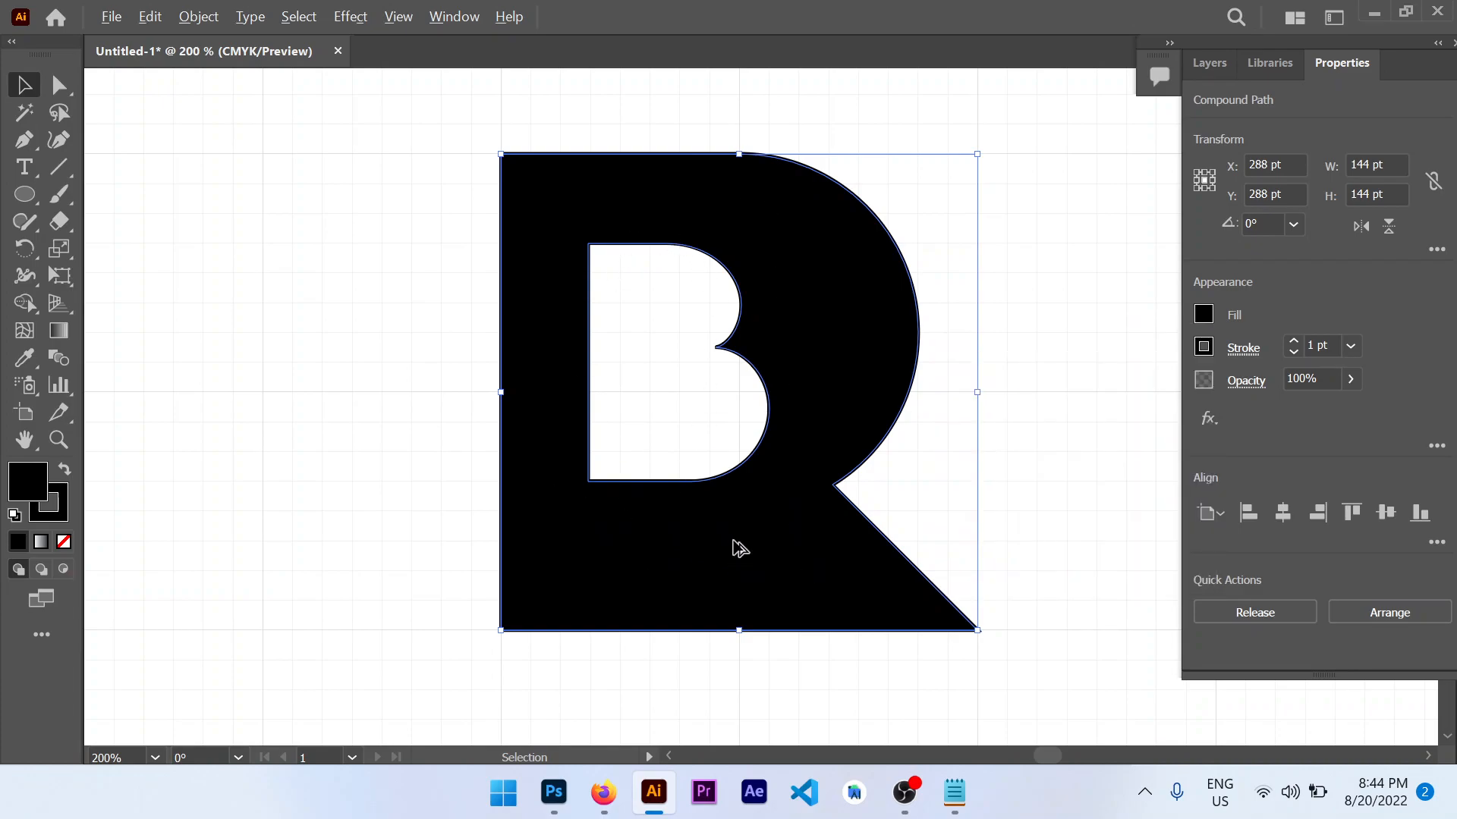
# Step: Hide the grid and move the logo to the artboard's upper area, at about X 297, Y 162 pt
pyautogui.scroll(-2, 735, 547)
pyautogui.scroll(-2, 765, 572)
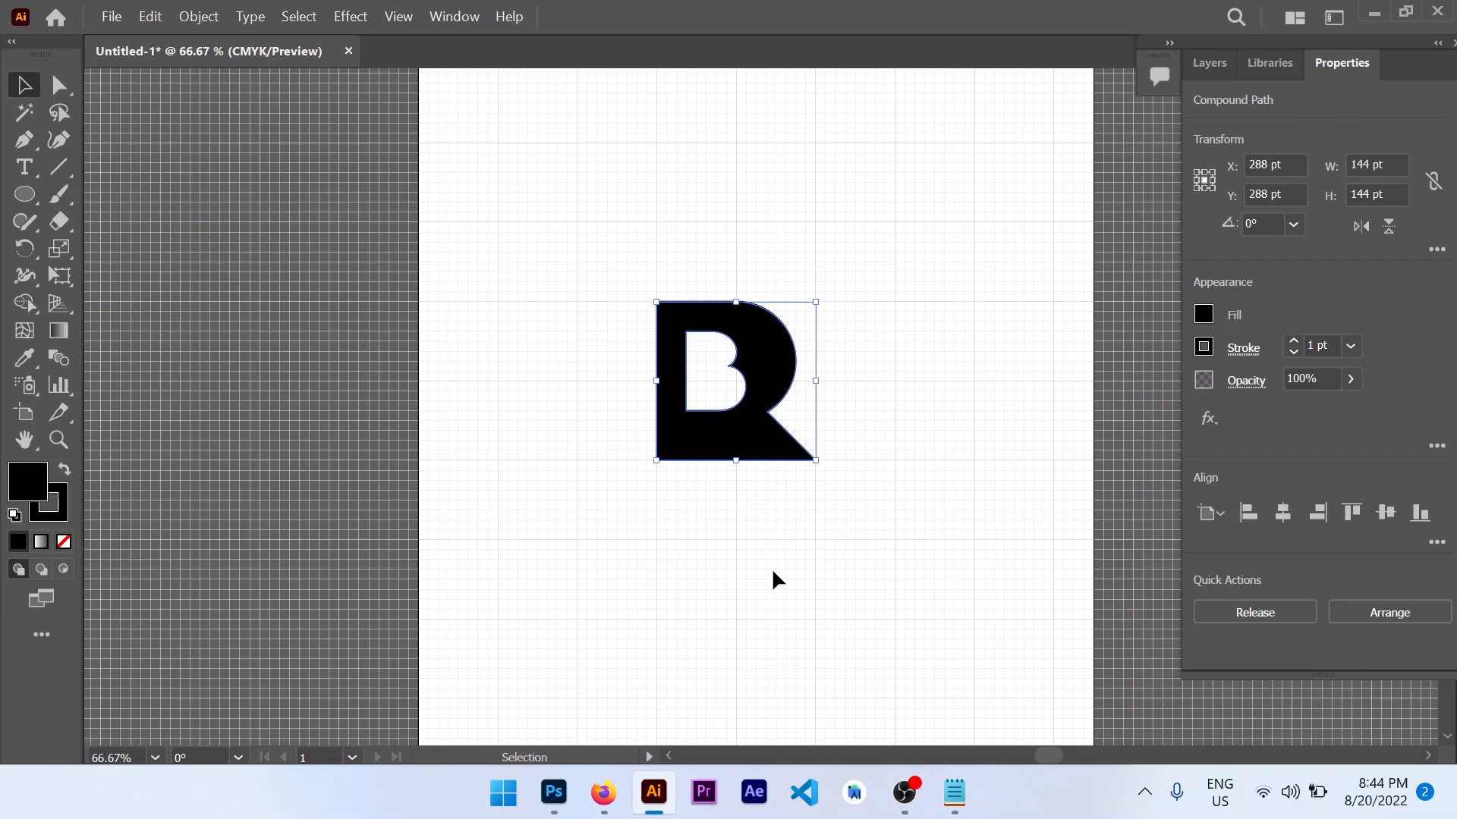
pyautogui.hotkey('ctrl', "'")
pyautogui.moveTo(754, 387); pyautogui.dragTo(768, 262)
pyautogui.scroll(1, 785, 422)
pyautogui.scroll(-2, 784, 421)
pyautogui.scroll(1, 784, 422)
pyautogui.moveTo(767, 334); pyautogui.dragTo(757, 285)
pyautogui.scroll(1, 789, 346)
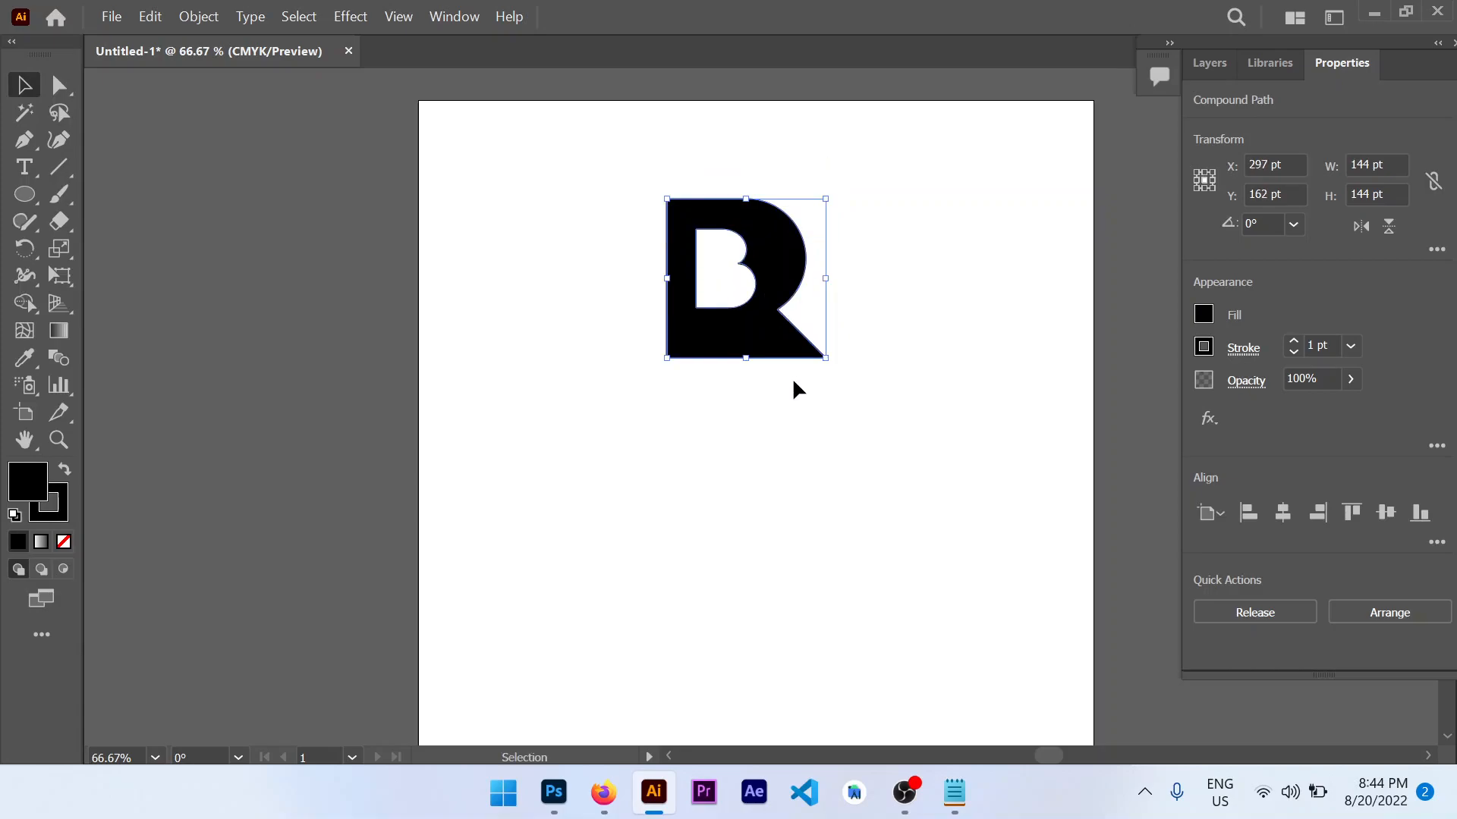
# Step: Reposition the logo at X 306, Y 180 pt so it is centered horizontally near the artboard's upper edge
pyautogui.scroll(-1, 792, 377)
pyautogui.moveTo(792, 229); pyautogui.dragTo(823, 249)
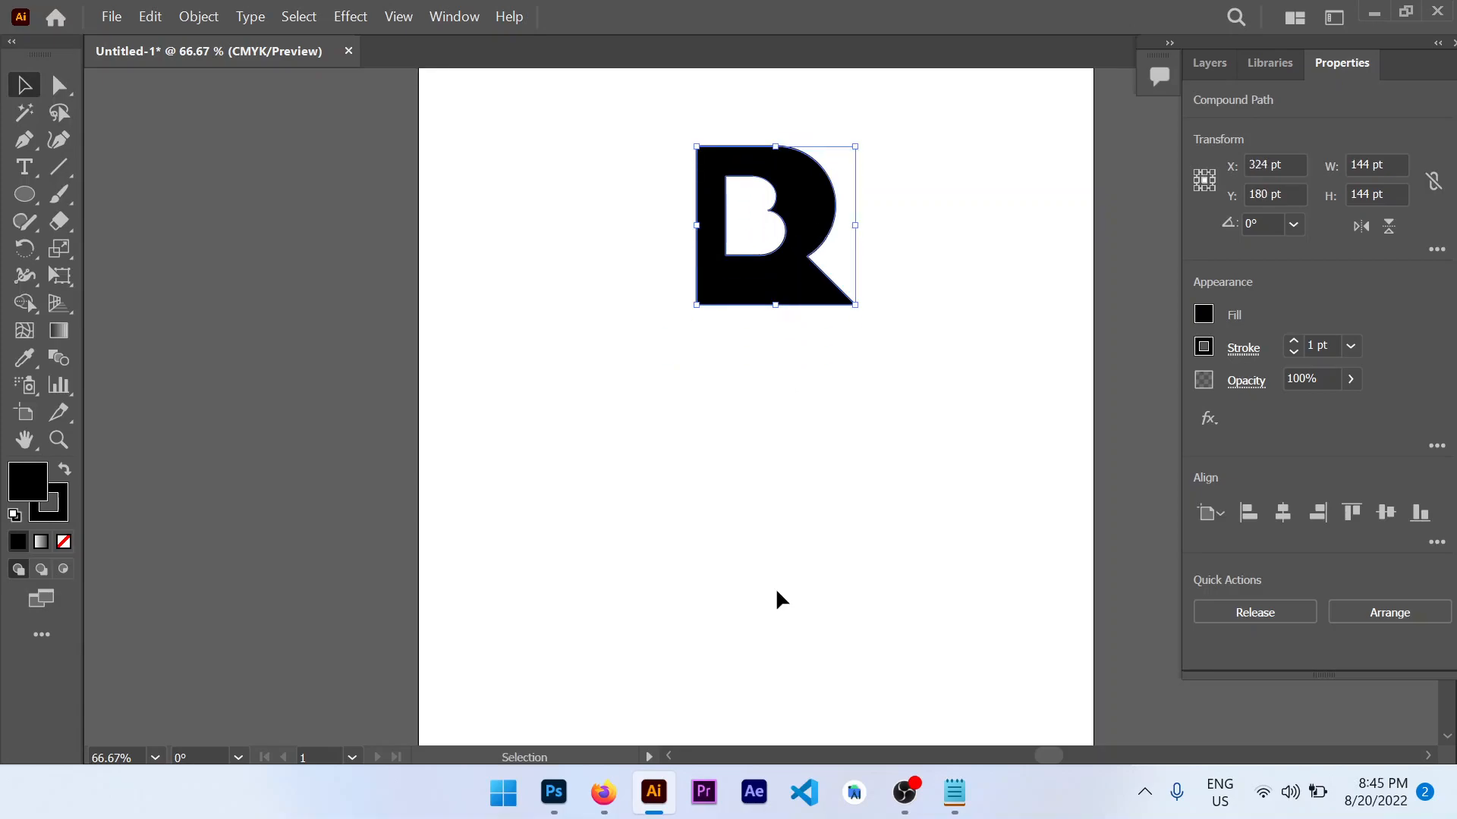
pyautogui.scroll(-1, 775, 587)
pyautogui.scroll(-5, 718, 357)
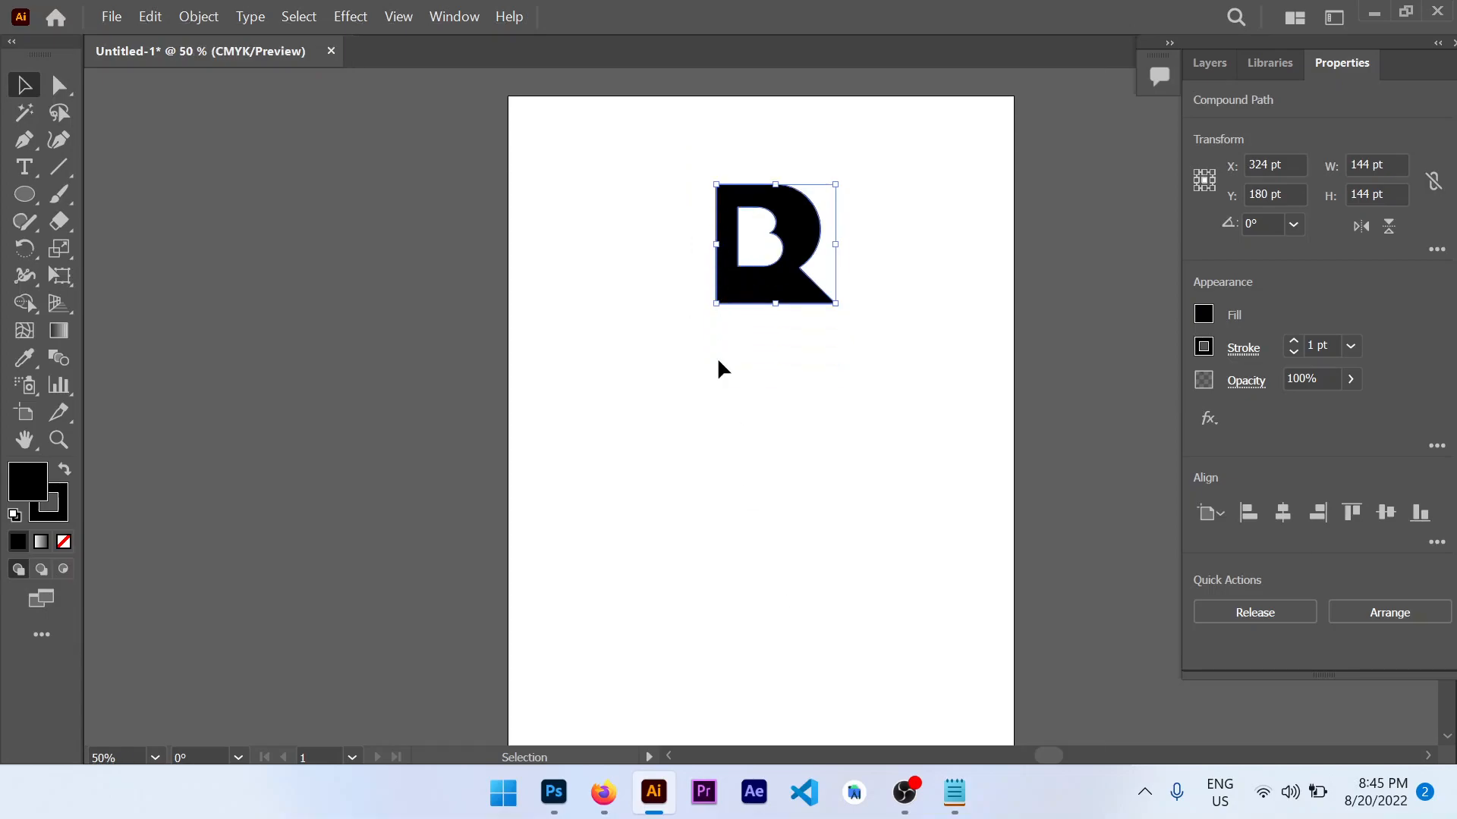
pyautogui.scroll(1, 668, 334)
pyautogui.scroll(1, 683, 304)
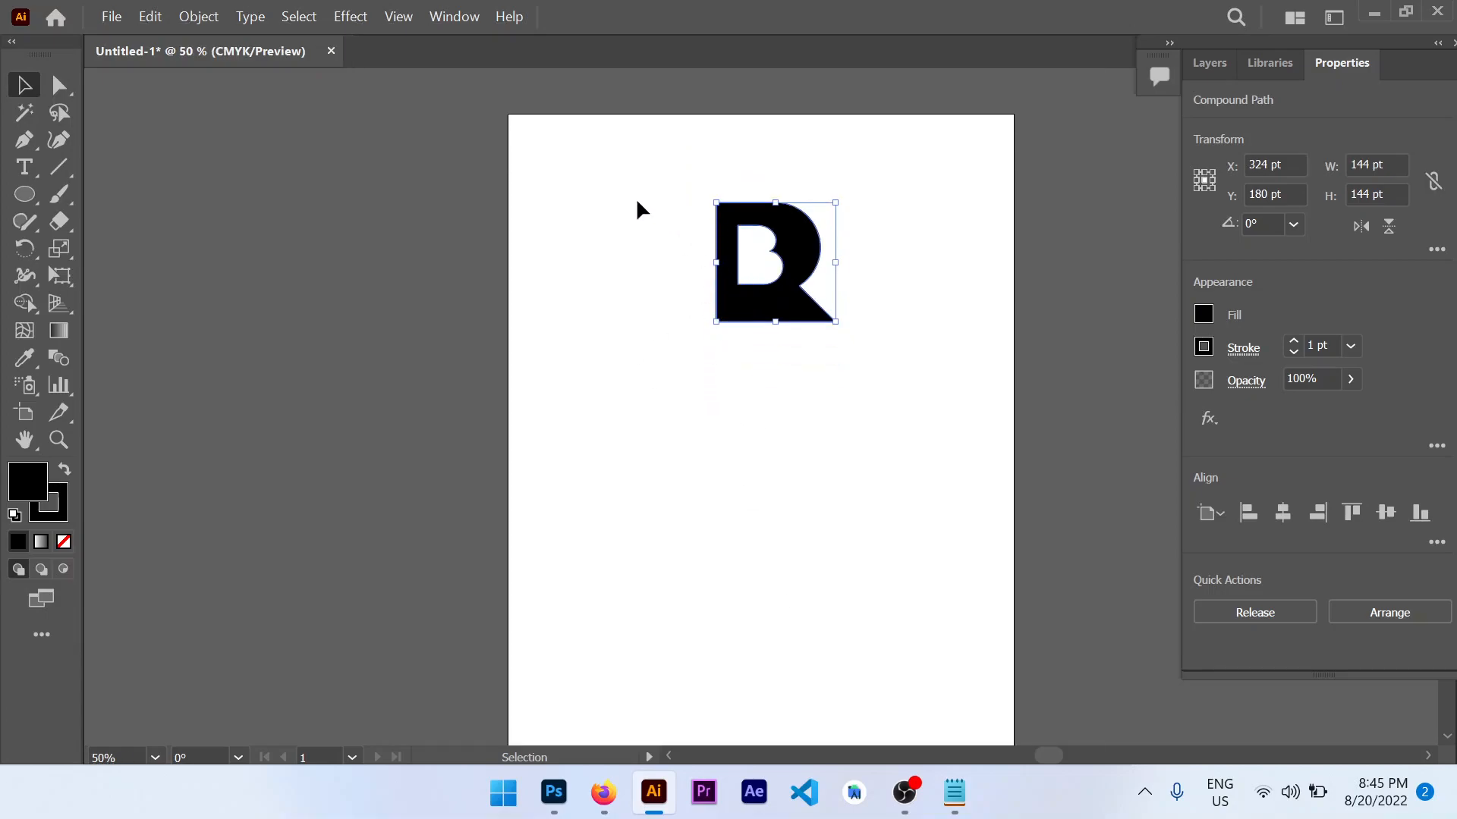
pyautogui.moveTo(771, 251)
pyautogui.mouseDown()
pyautogui.moveTo(757, 249)
pyautogui.moveTo(767, 259)
pyautogui.mouseUp()
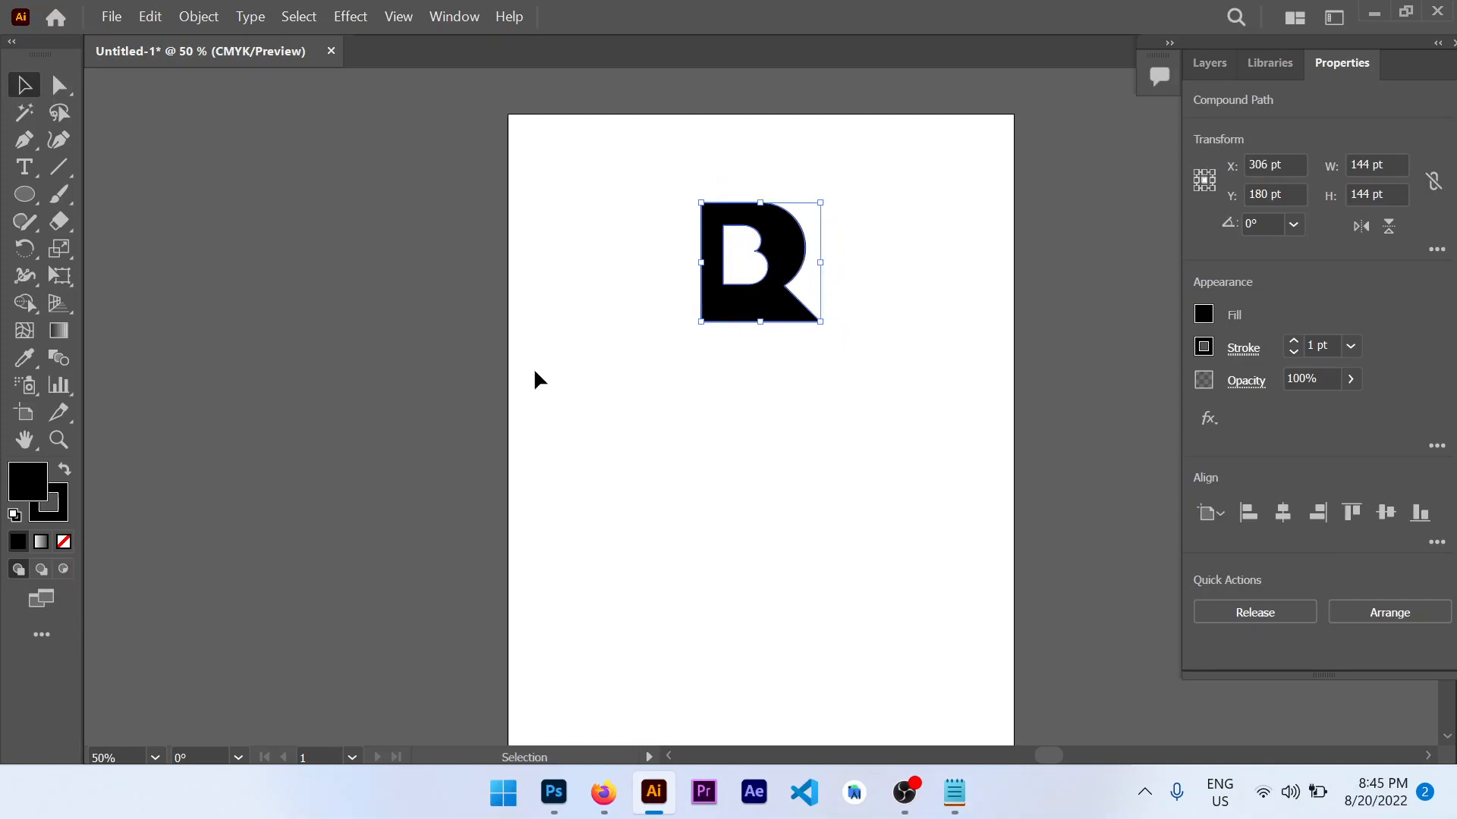
# Step: Draw a black 612 x 423 pt rectangle across the full width of the artboard's lower part
pyautogui.press('m')
pyautogui.moveTo(508, 438); pyautogui.dragTo(1015, 657)
pyautogui.moveTo(764, 332)
pyautogui.mouseDown()
pyautogui.moveTo(760, 257)
pyautogui.moveTo(761, 349)
pyautogui.moveTo(767, 280)
pyautogui.moveTo(765, 308)
pyautogui.mouseUp()
pyautogui.scroll(3, 765, 309)
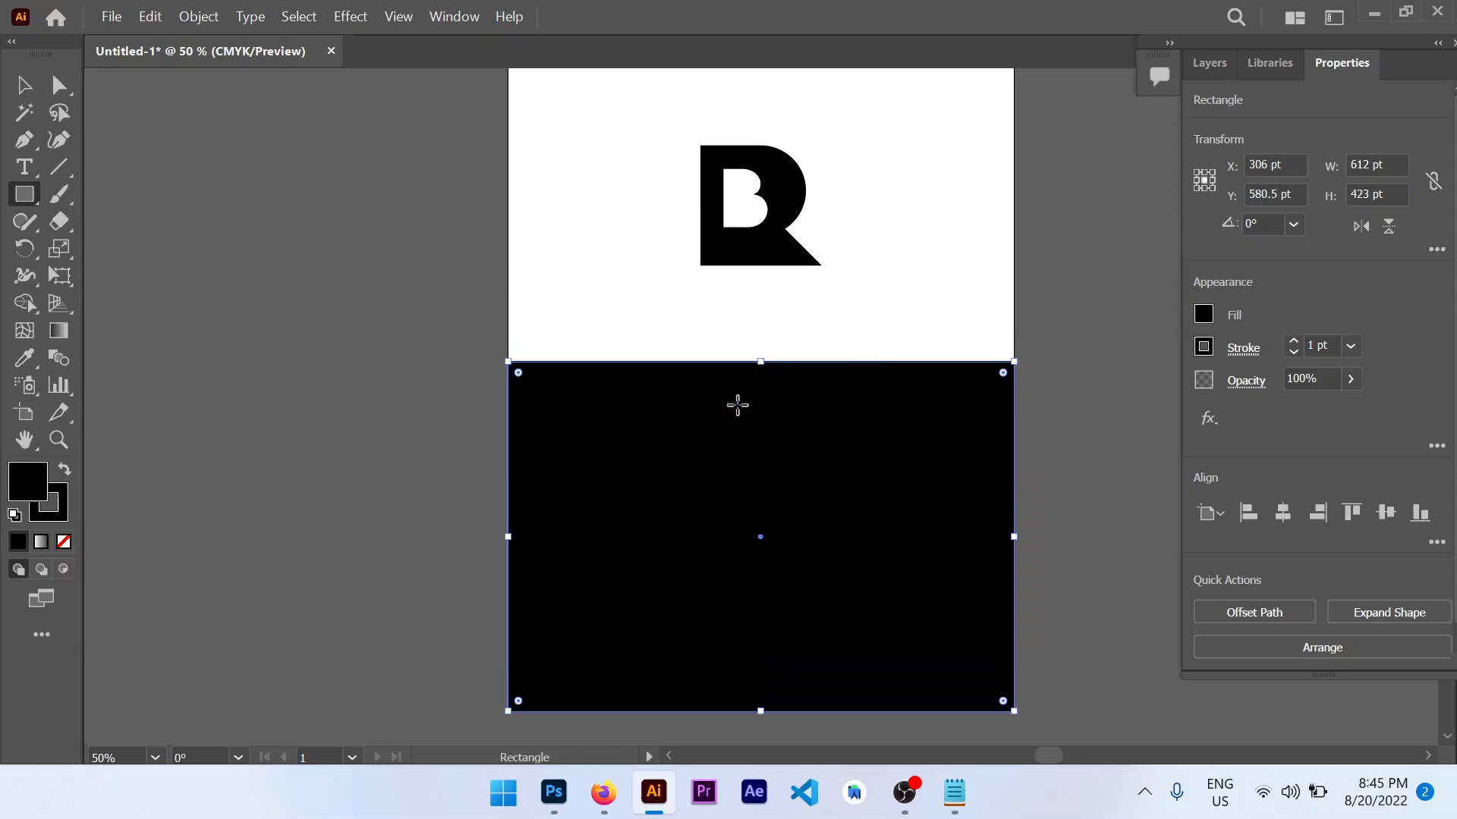
pyautogui.press('v')
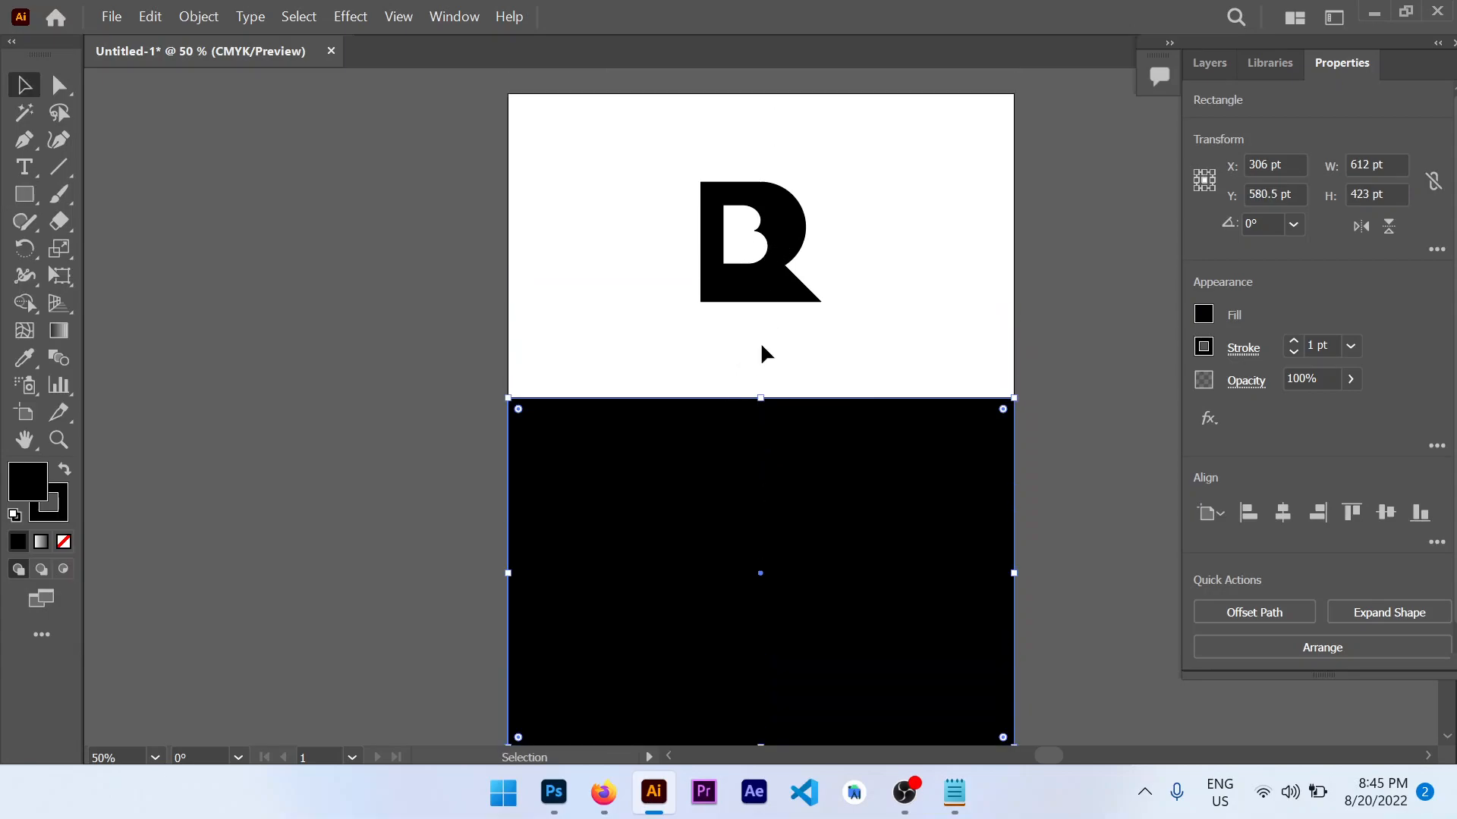
# Step: Duplicate the black logo and place the copy on the black rectangle at about X 306, Y 576 pt
pyautogui.click(765, 279)
pyautogui.hotkey('ctrl', 'c')
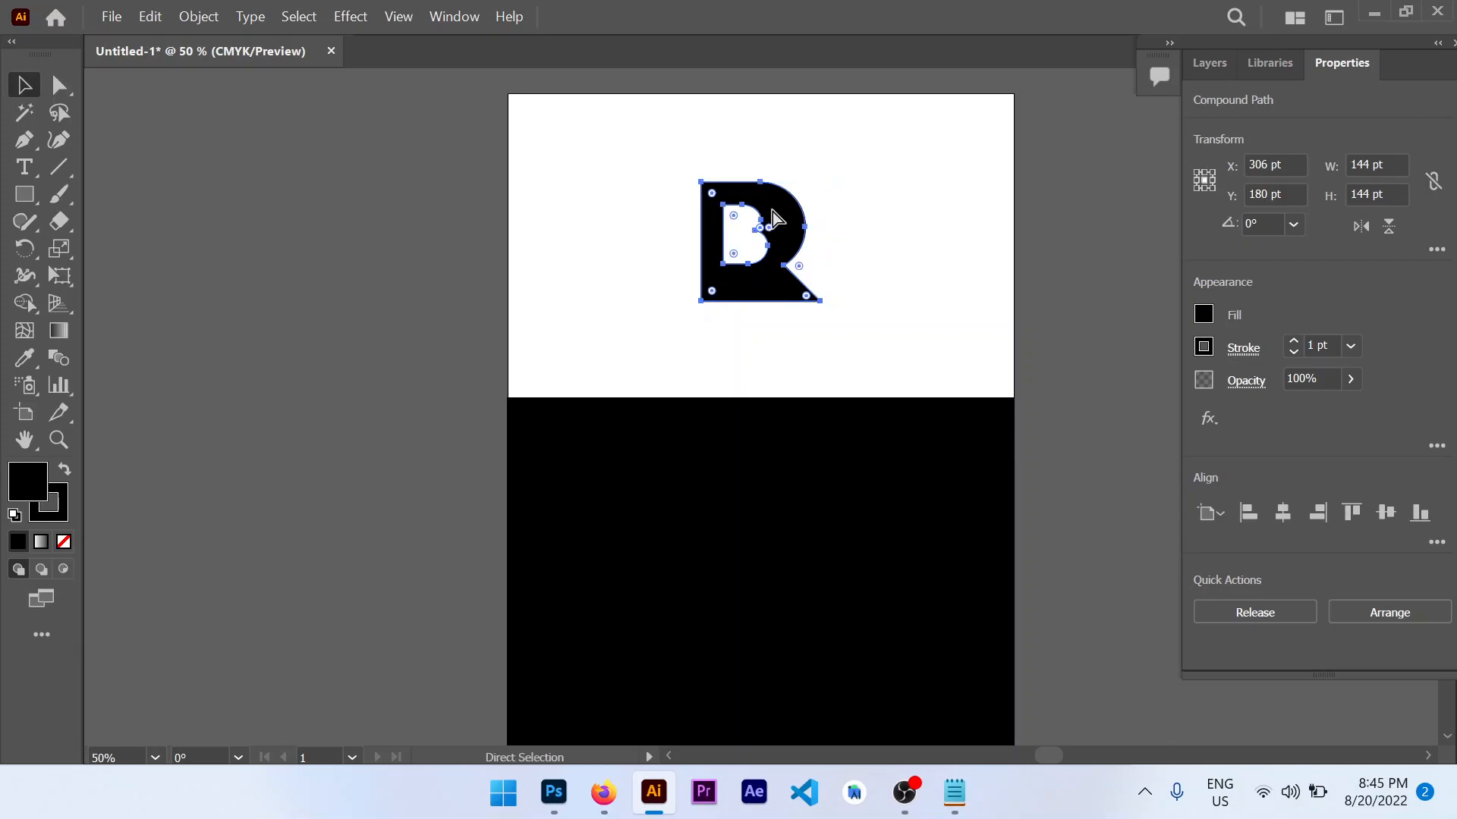
pyautogui.hotkey('ctrl', 'v')
pyautogui.hotkey('shift', 'Down')
pyautogui.hotkey('shift', 'Down')
pyautogui.hotkey('shift', 'Down')
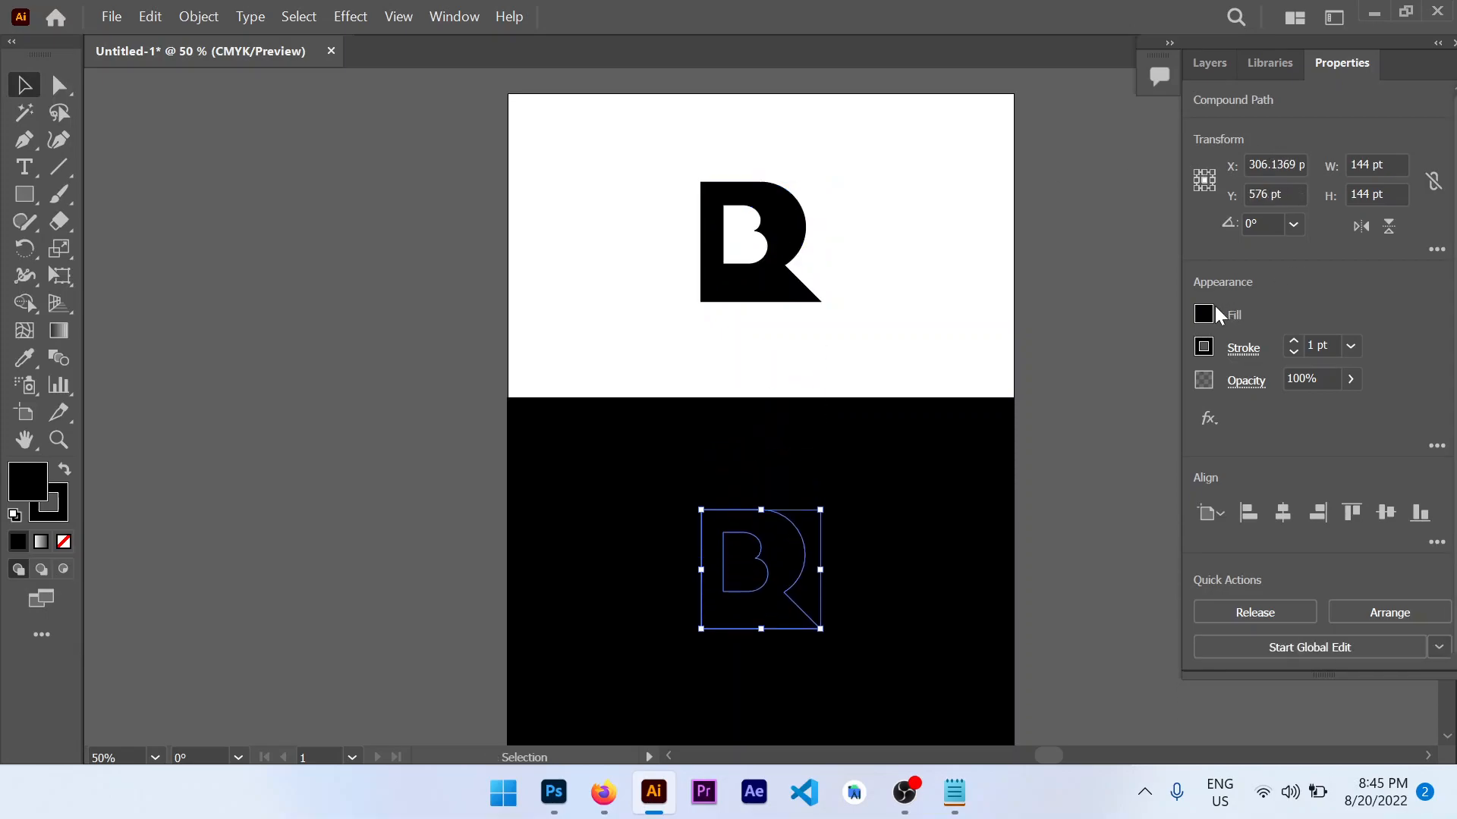
# Step: Remove the stroke from the logo copy on the black rectangle and fill it with white
pyautogui.click(1203, 346)
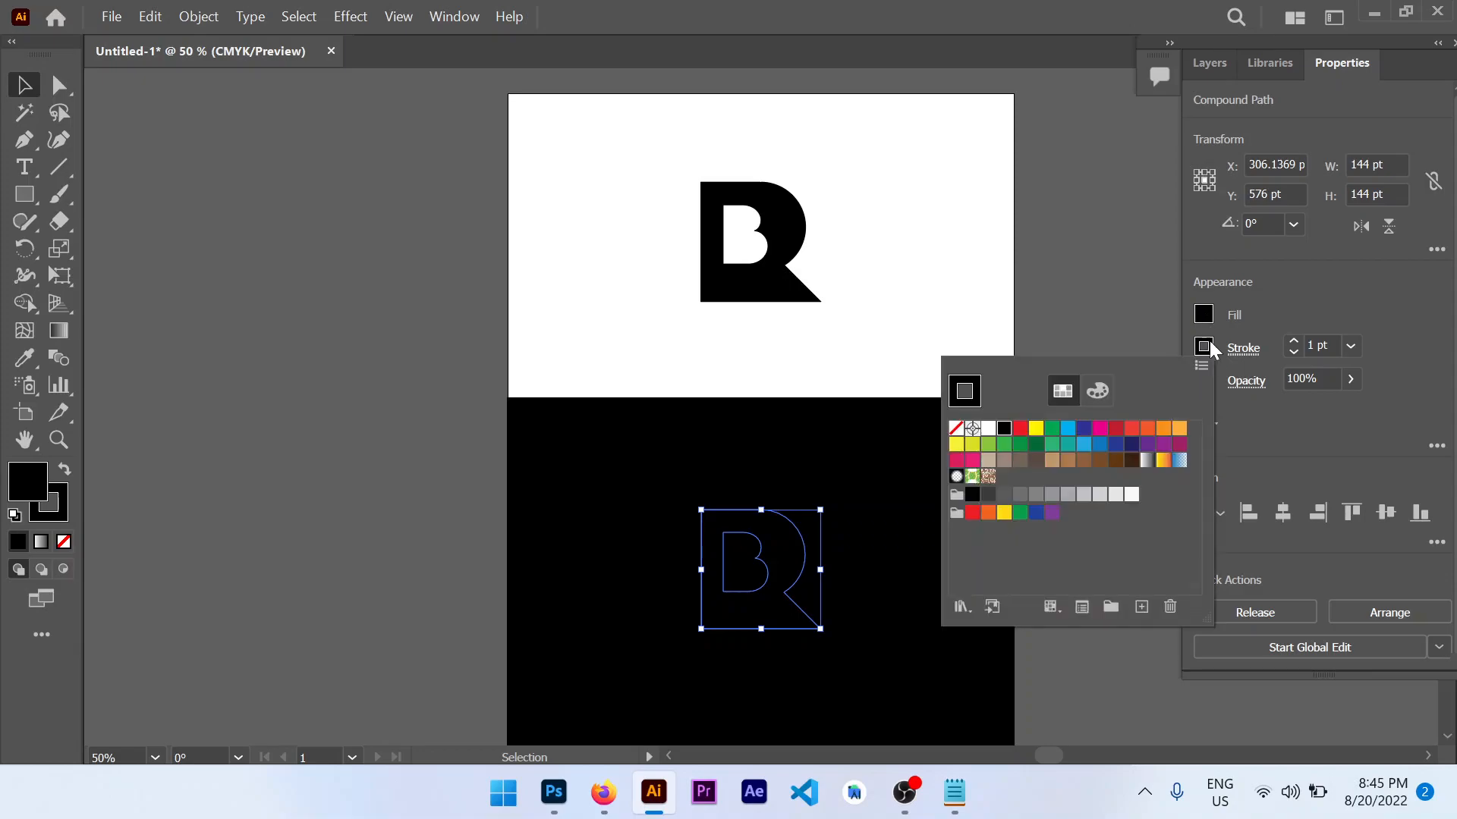
pyautogui.click(957, 428)
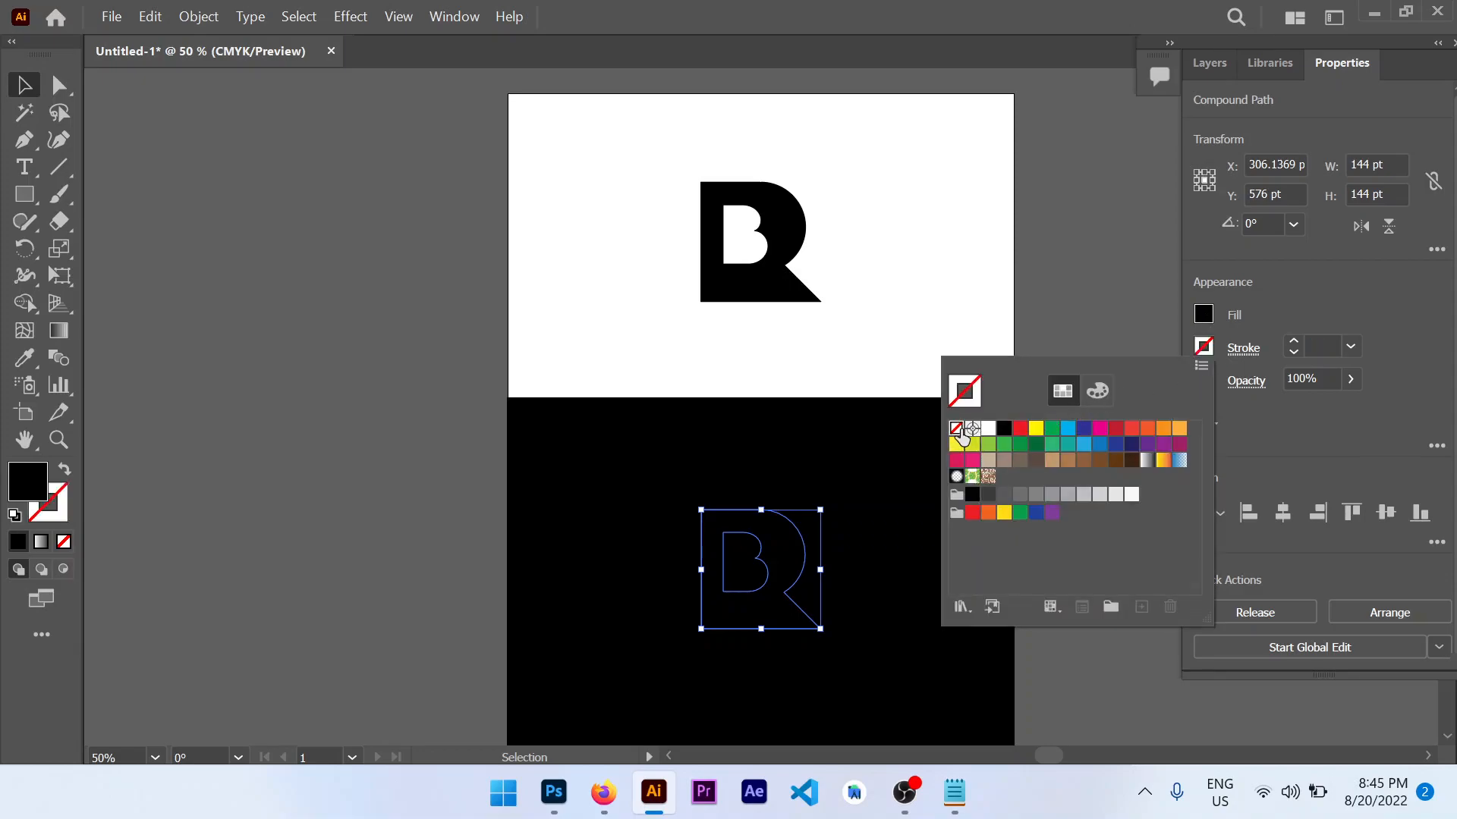
pyautogui.click(1204, 314)
pyautogui.click(1204, 314)
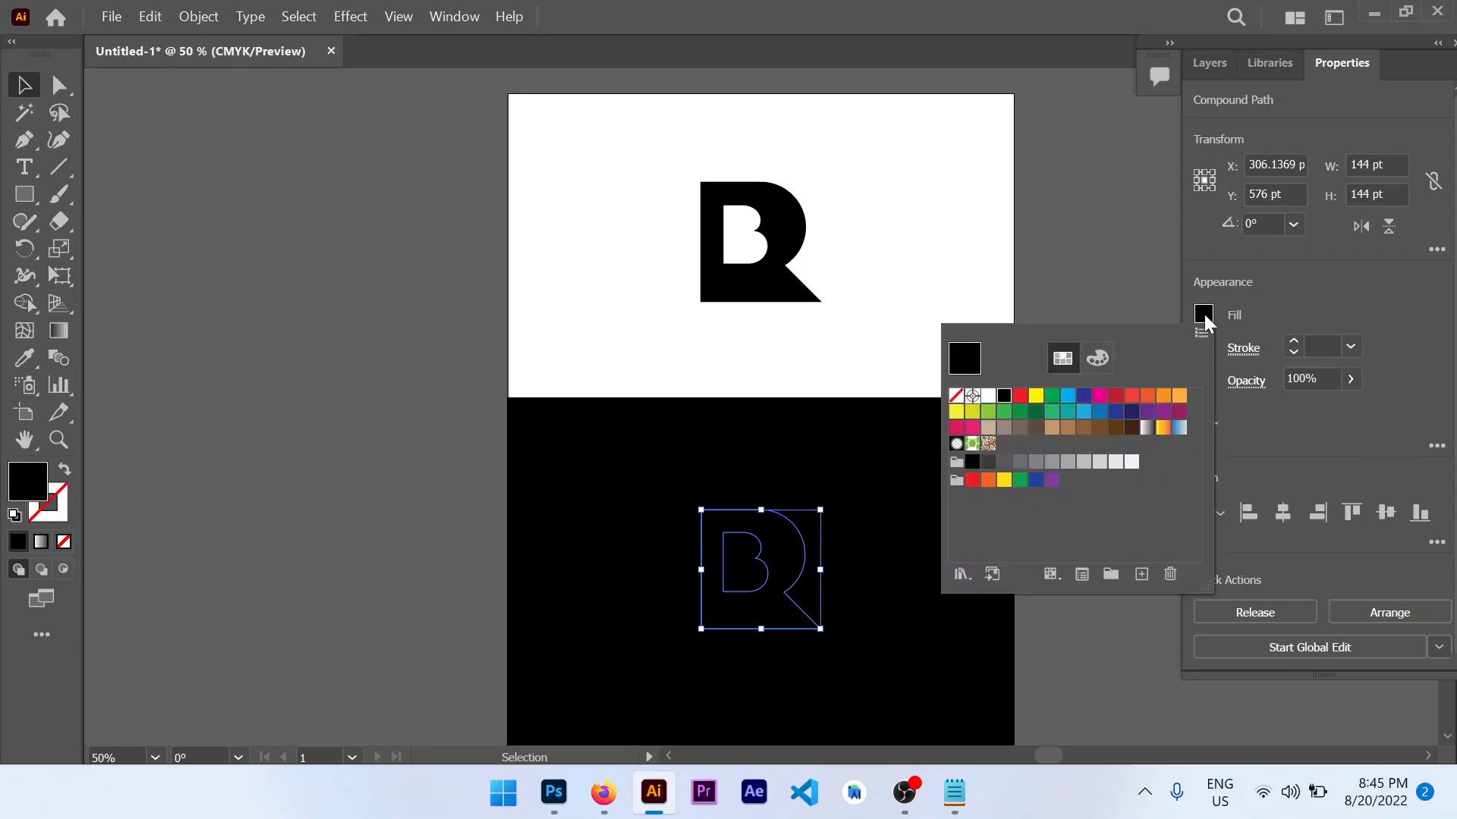
pyautogui.click(989, 396)
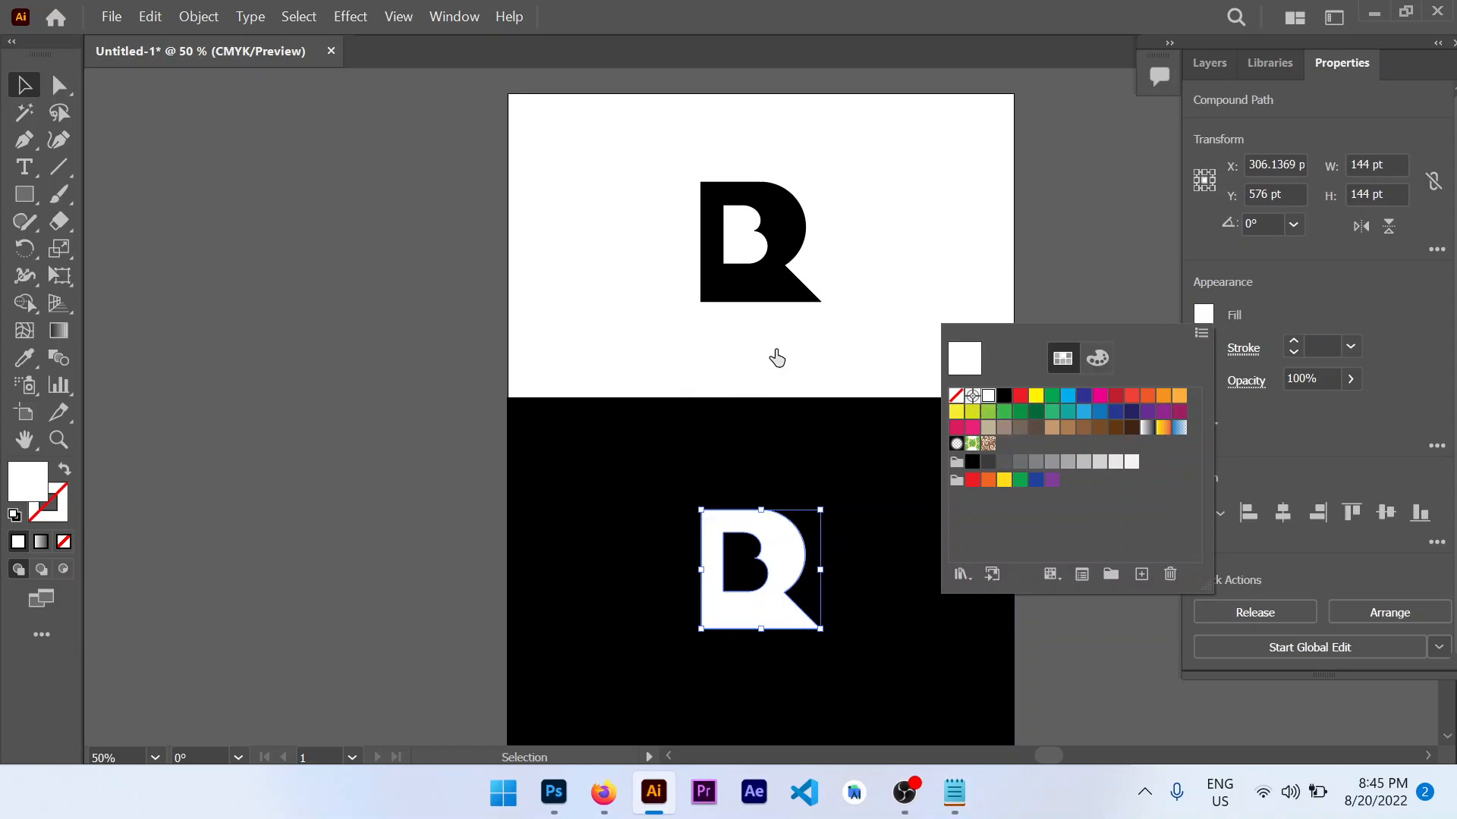
# Step: Remove the stroke from the black logo on the white area
pyautogui.click(768, 282)
pyautogui.click(767, 282)
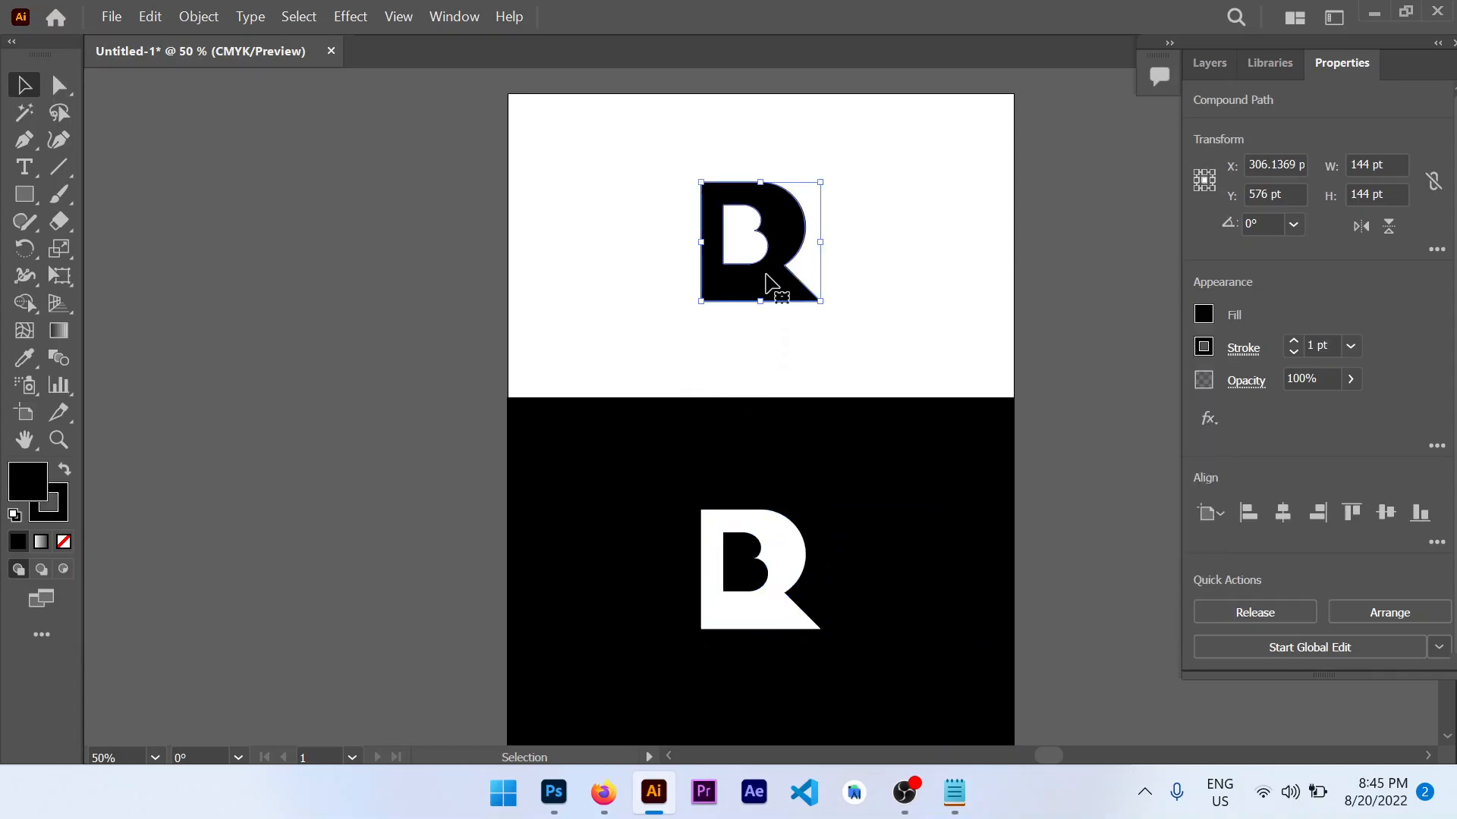
pyautogui.click(1204, 347)
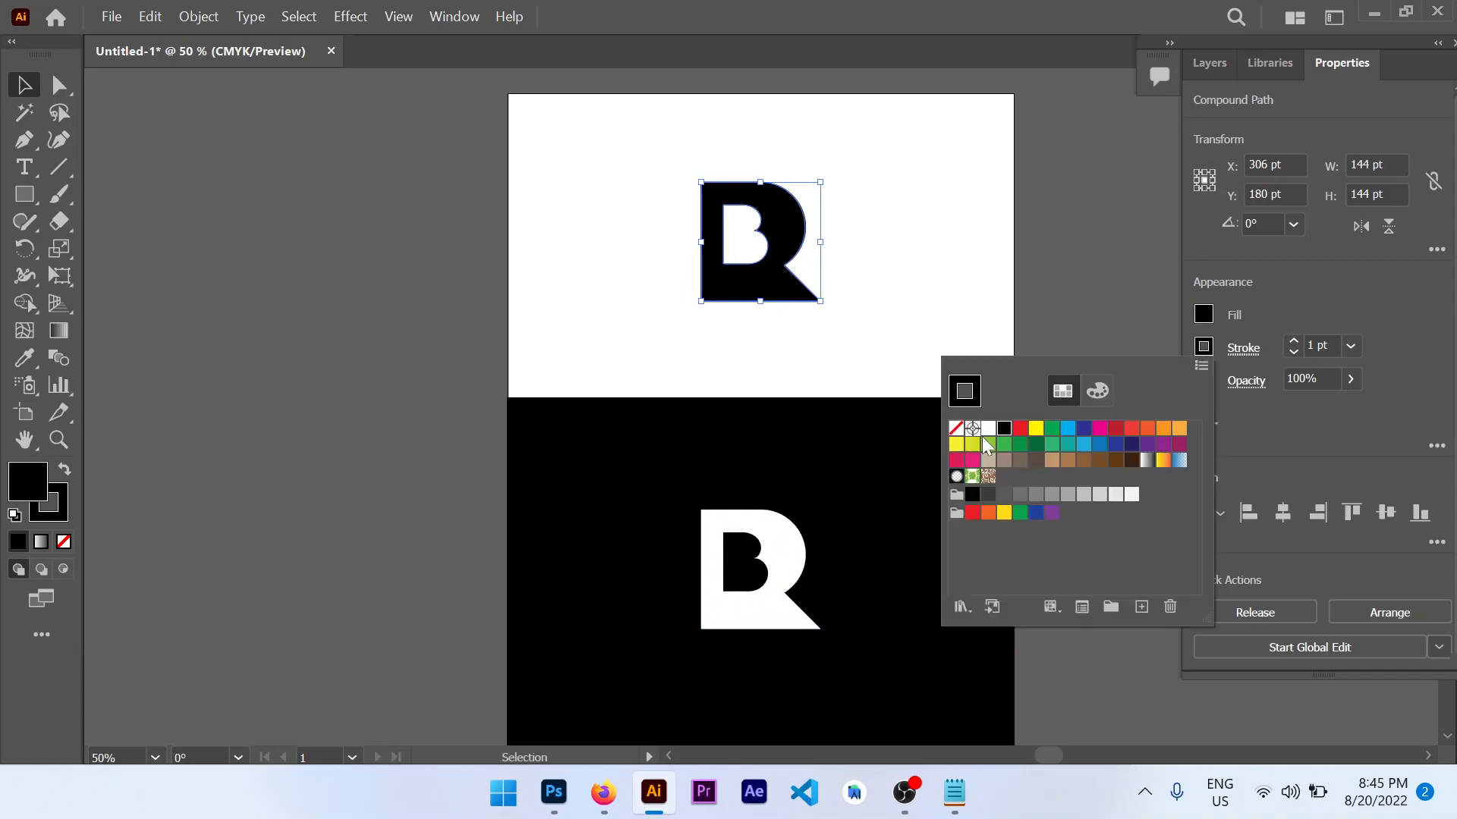
pyautogui.click(956, 430)
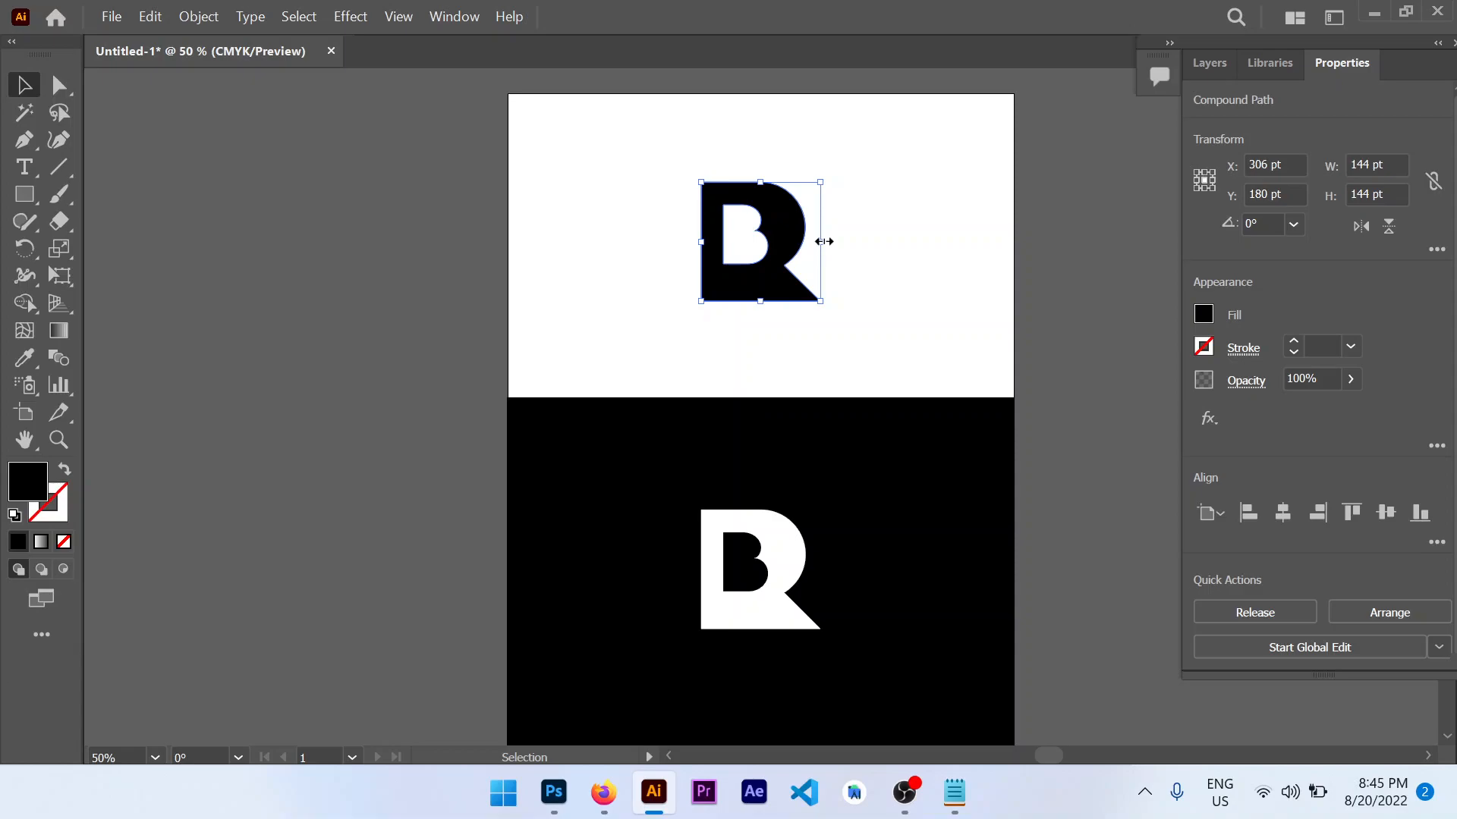
pyautogui.moveTo(825, 241); pyautogui.dragTo(895, 260)
pyautogui.hotkey('ctrl', 'z')
pyautogui.click(935, 295)
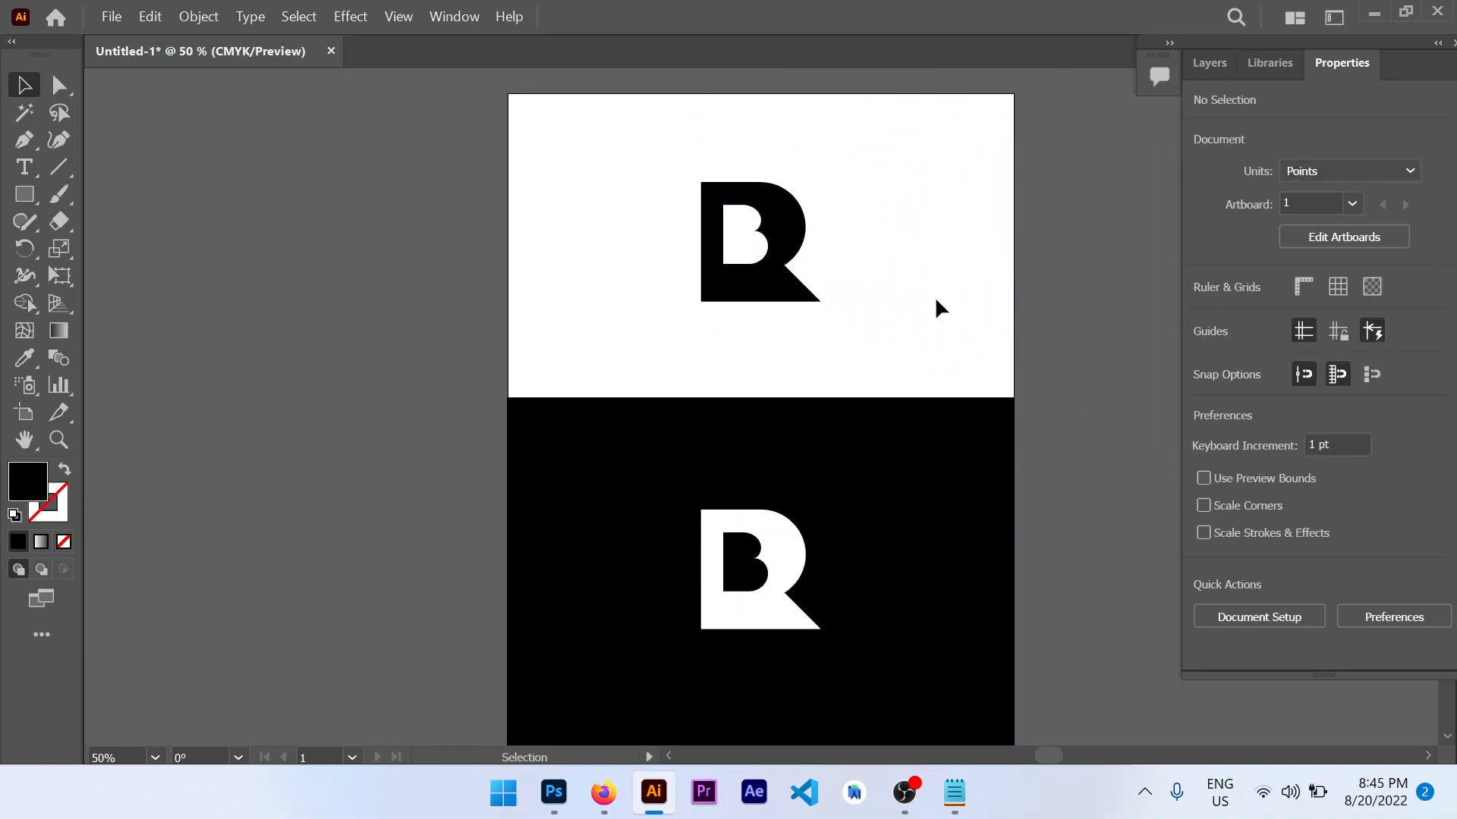
# Step: Collect the black logo for export as a single asset
pyautogui.keyDown('alt'); pyautogui.scroll(-1, 935, 296); pyautogui.keyUp('alt')
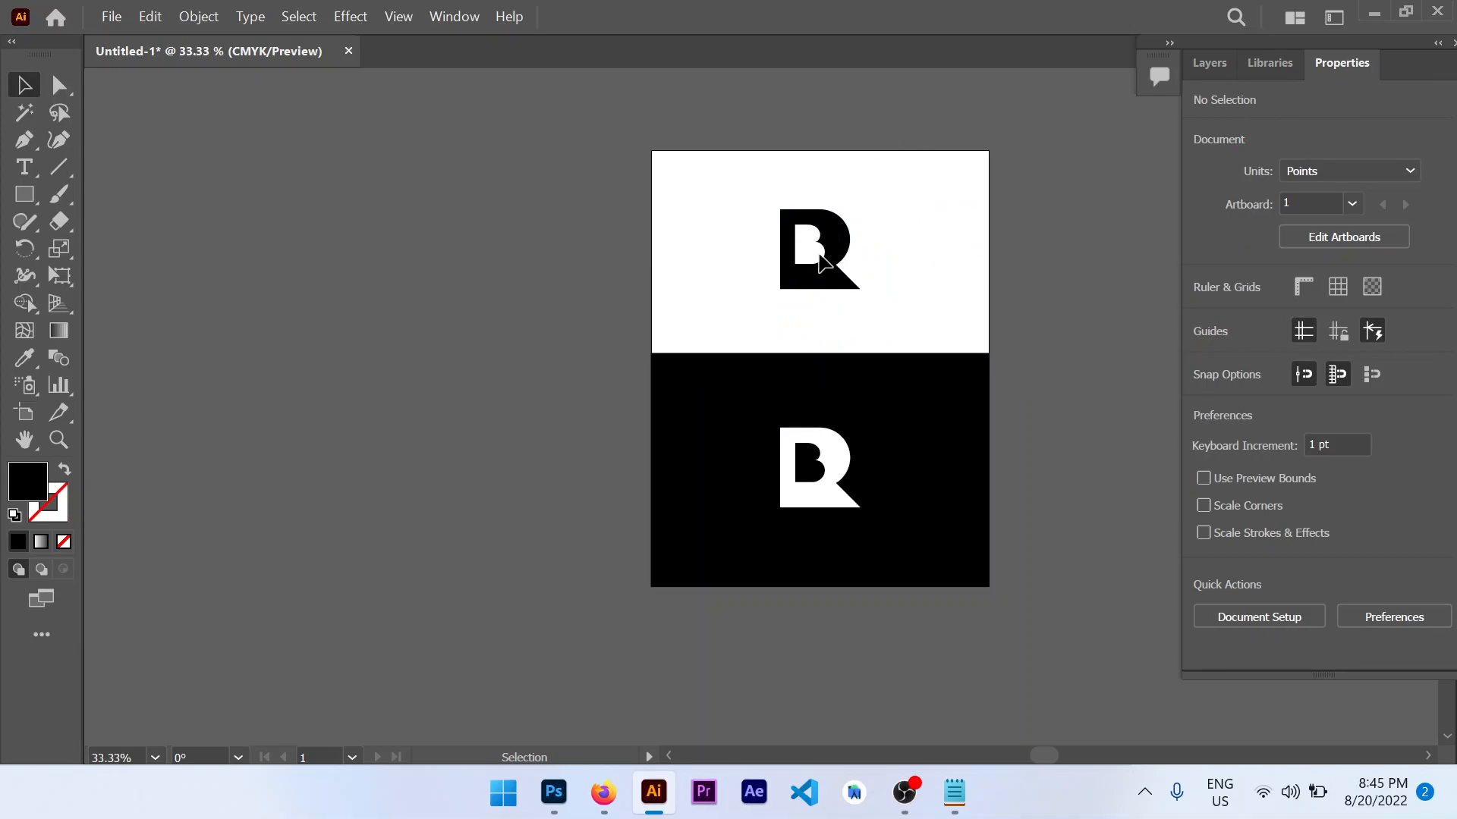
pyautogui.click(834, 239)
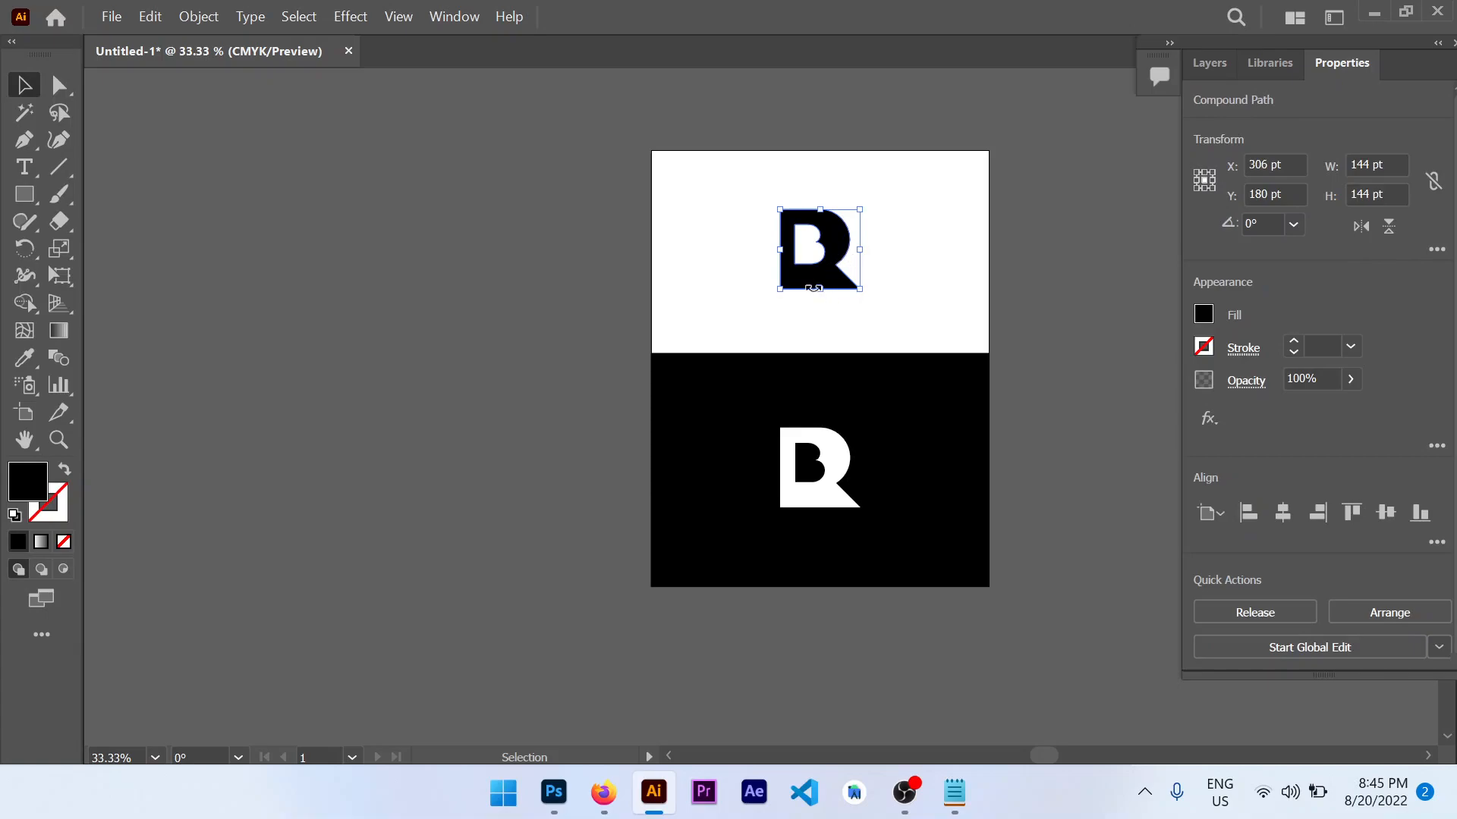
pyautogui.rightClick(833, 251)
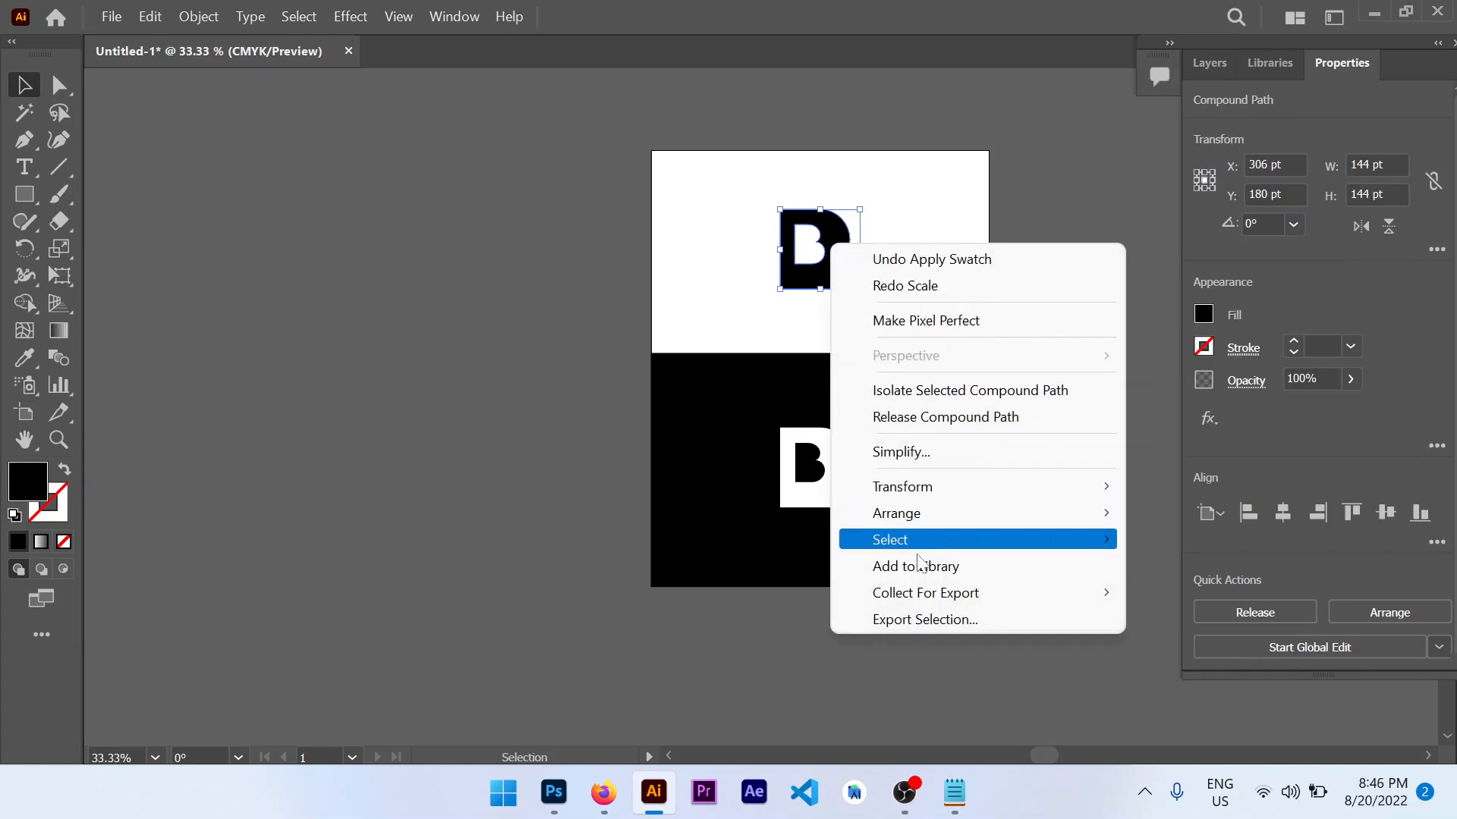
pyautogui.click(939, 575)
pyautogui.rightClick(815, 249)
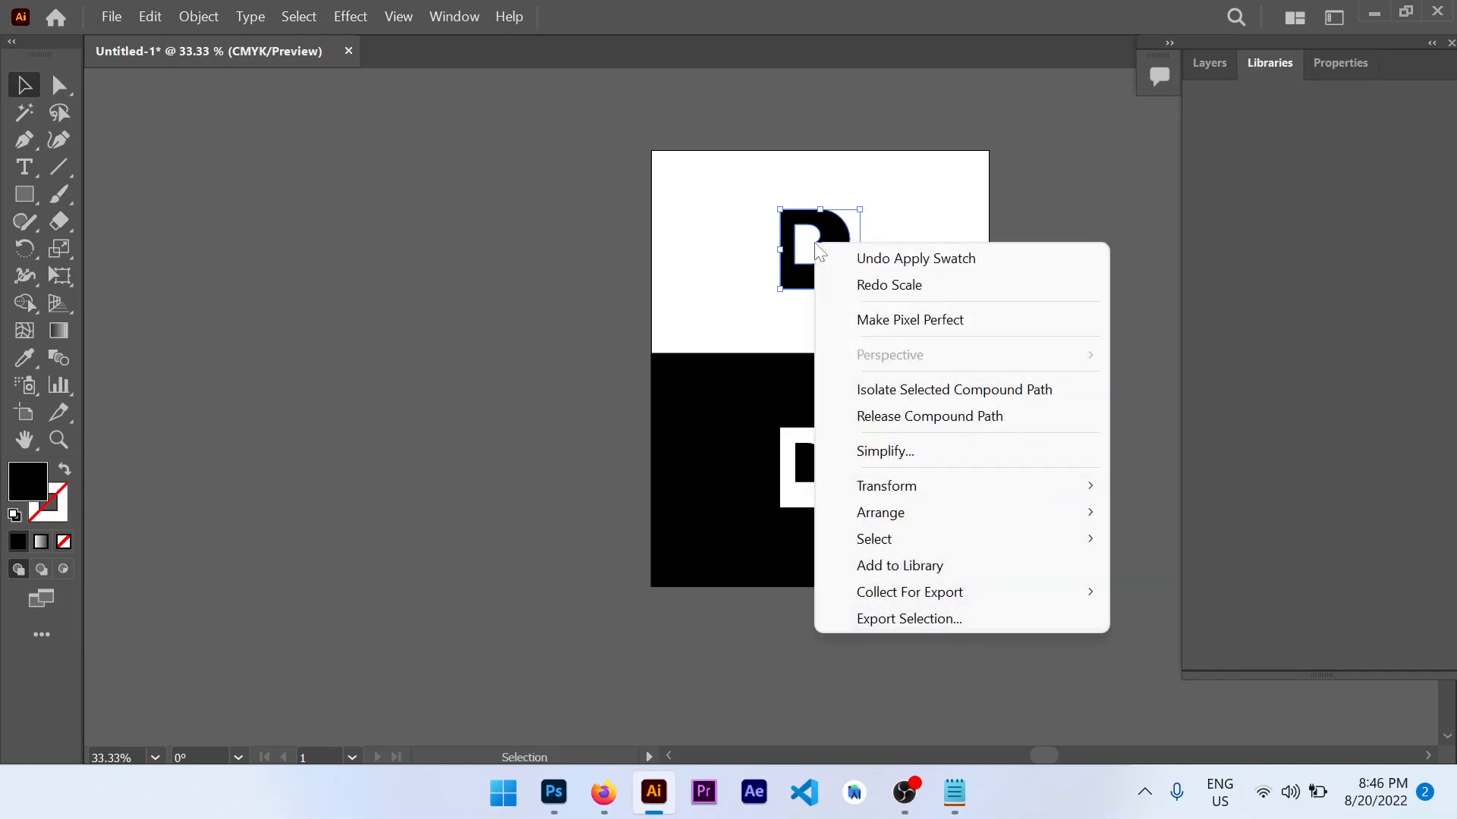
pyautogui.moveTo(948, 592)
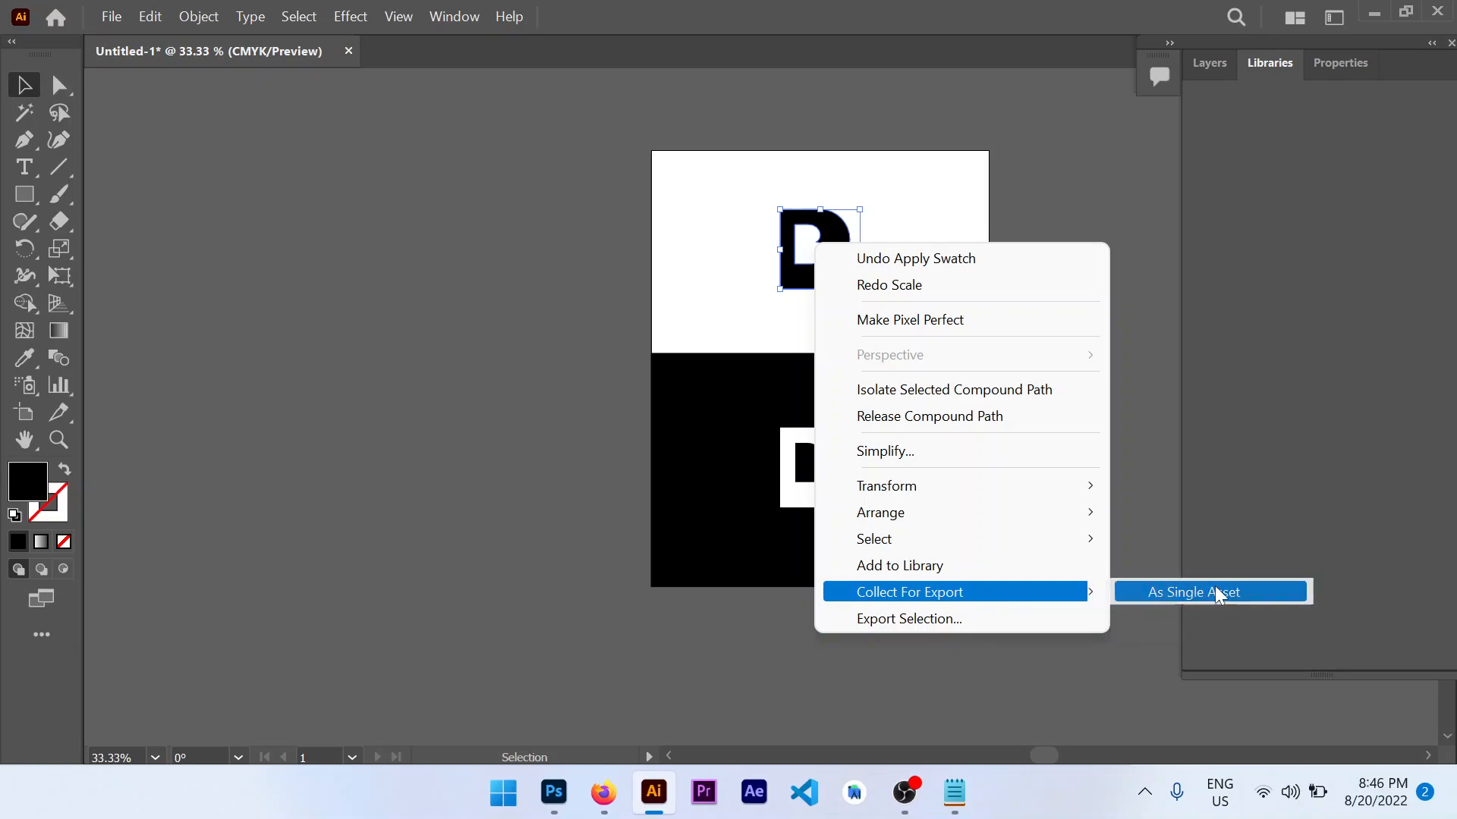
pyautogui.click(1214, 585)
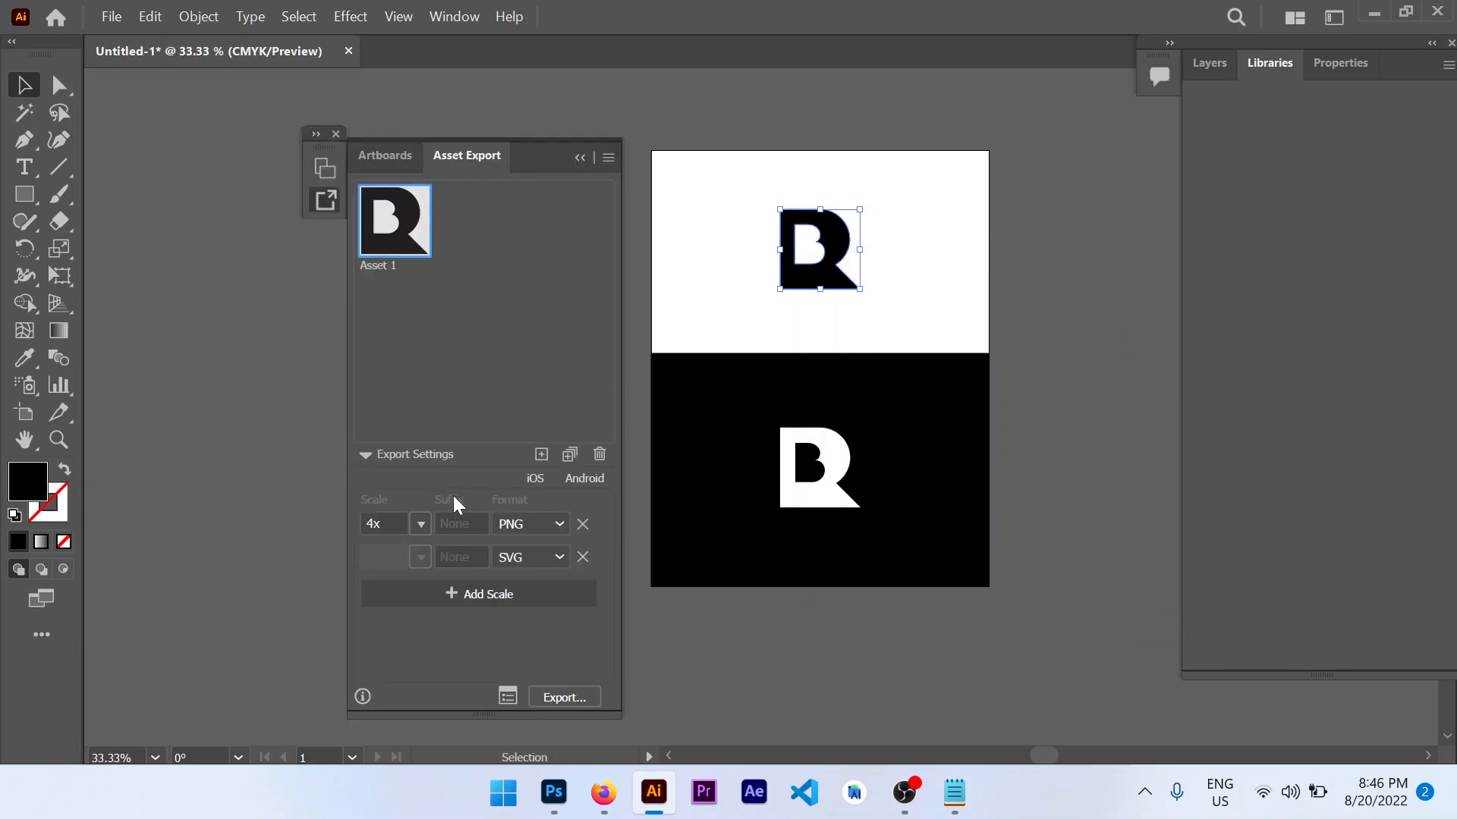
# Step: Export the logo asset as a 4x PNG and an SVG into the Pictures folder
pyautogui.click(560, 697)
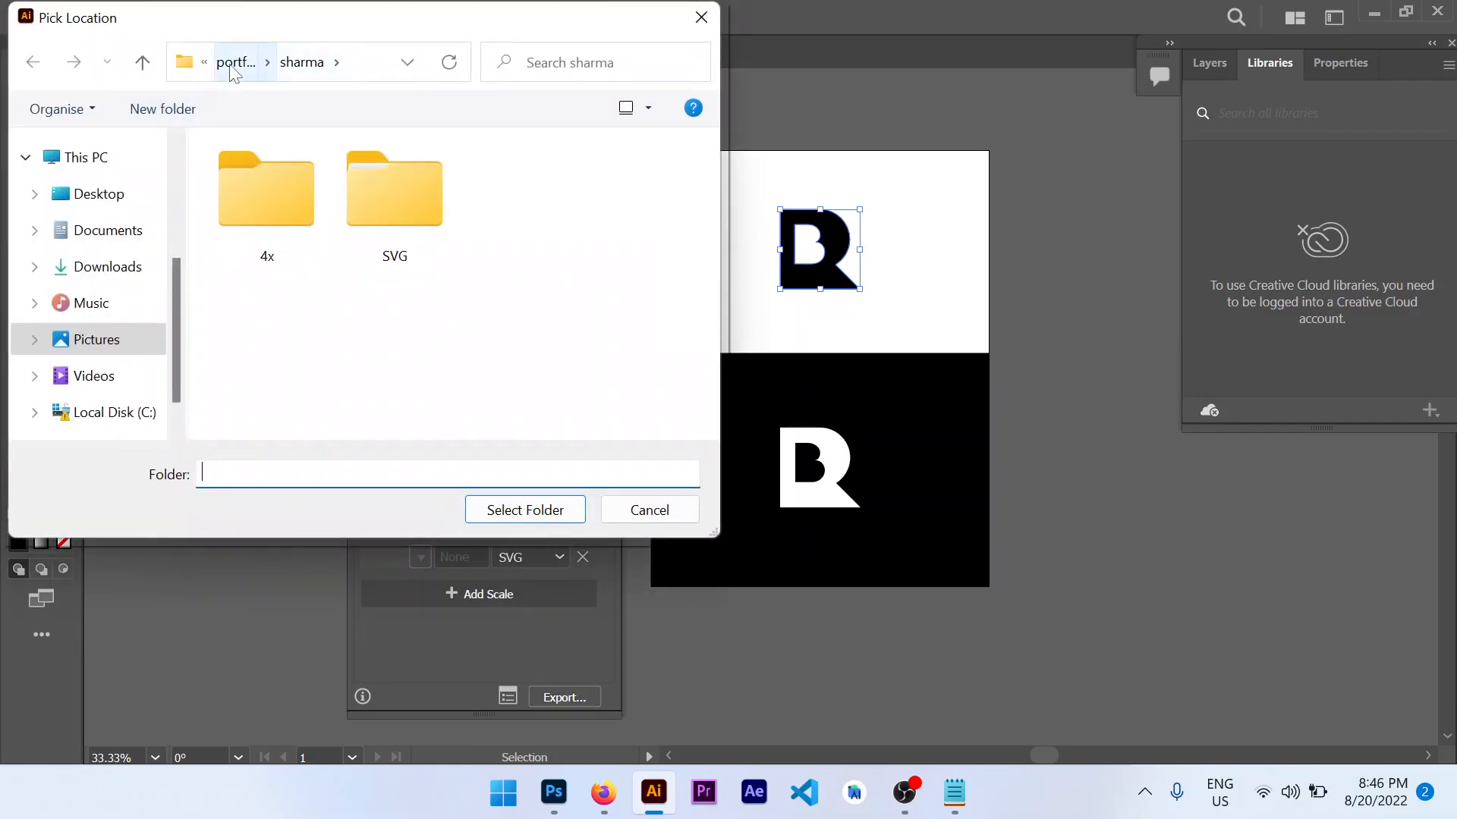
pyautogui.click(235, 64)
pyautogui.click(234, 64)
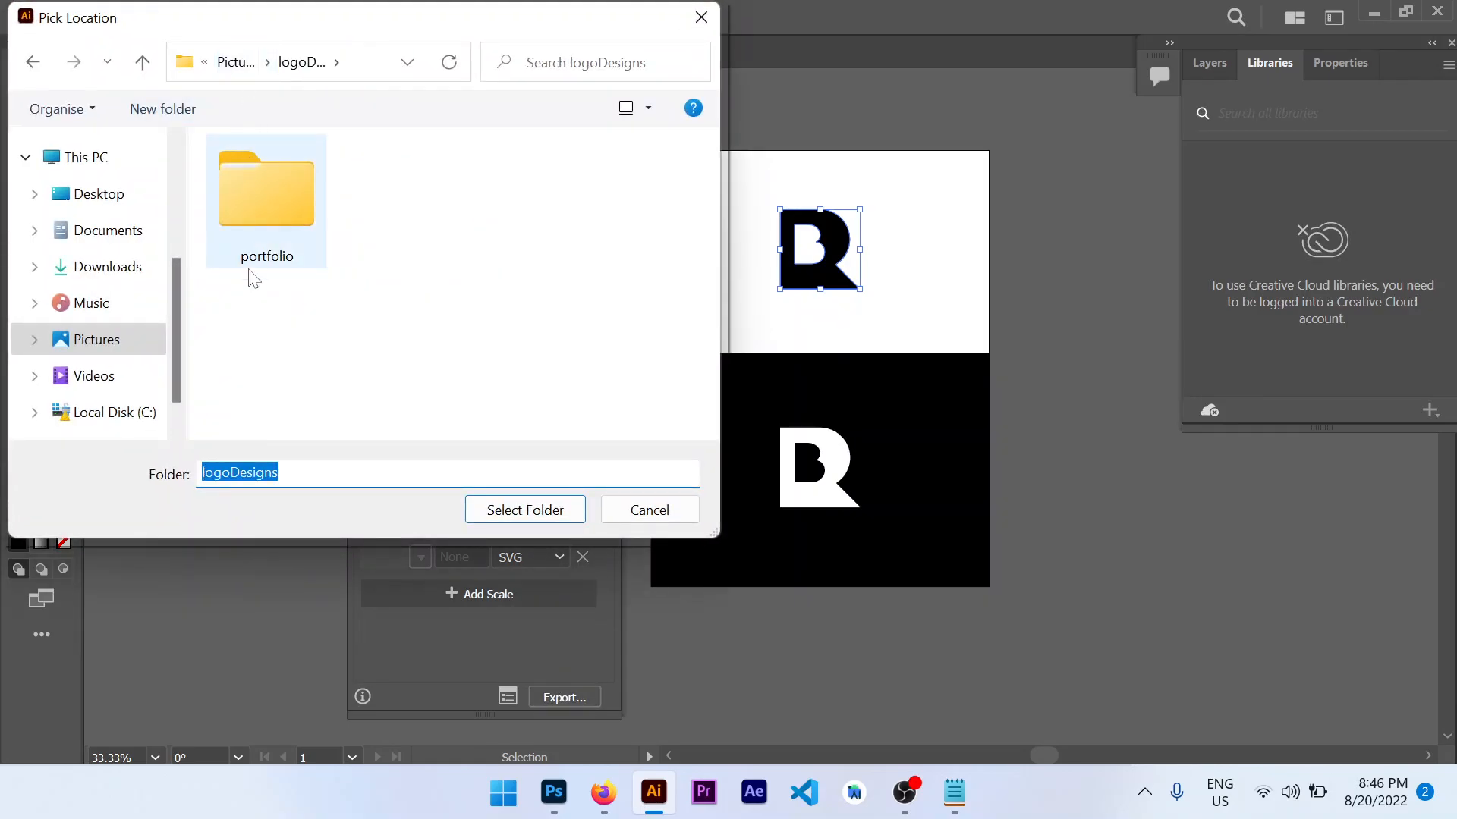
pyautogui.click(114, 340)
pyautogui.click(351, 474)
pyautogui.click(582, 504)
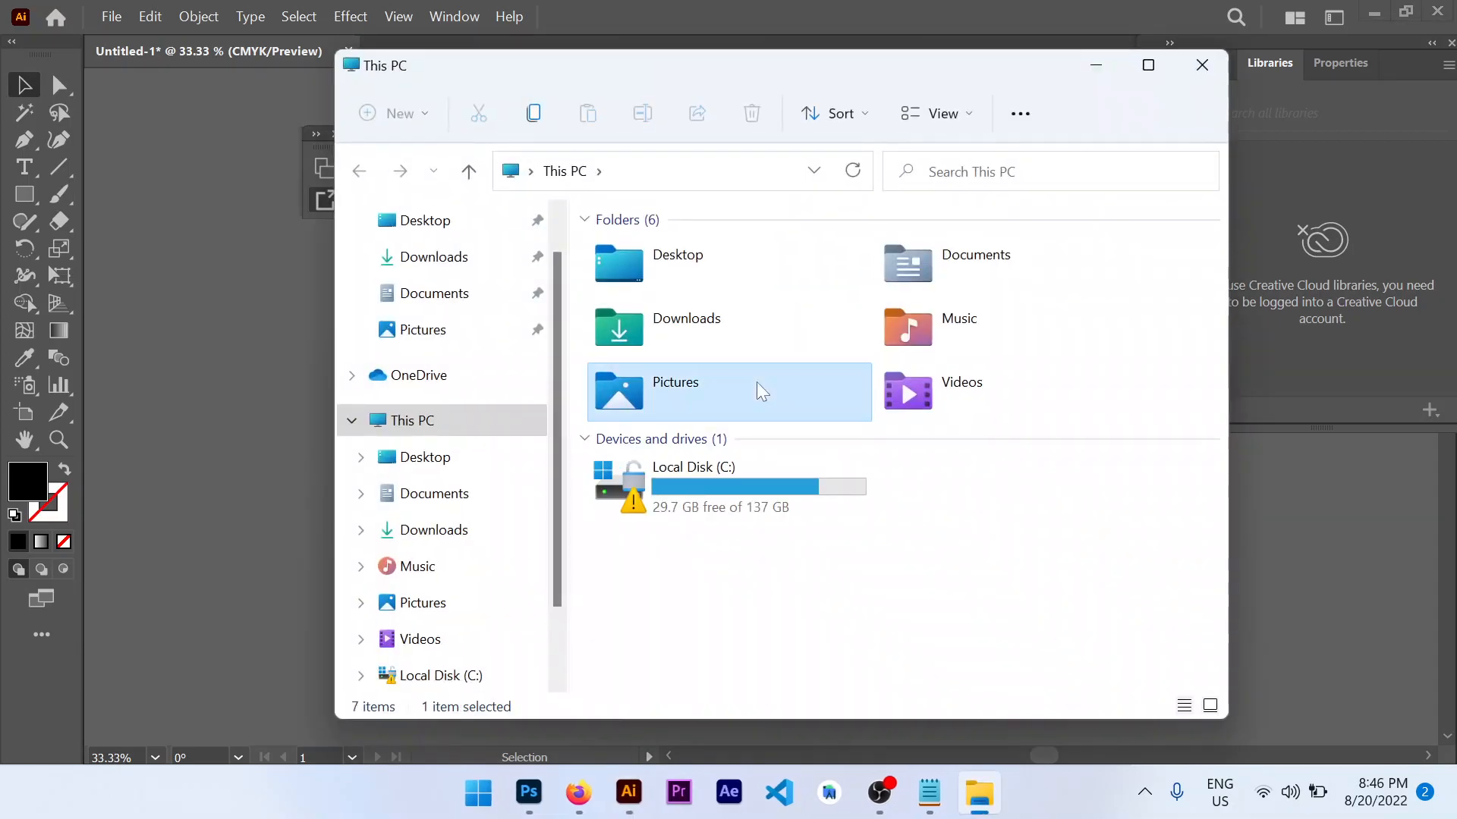
# Step: Open the 4x folder inside Pictures in File Explorer and select the exported Asset 1.png
pyautogui.doubleClick(757, 384)
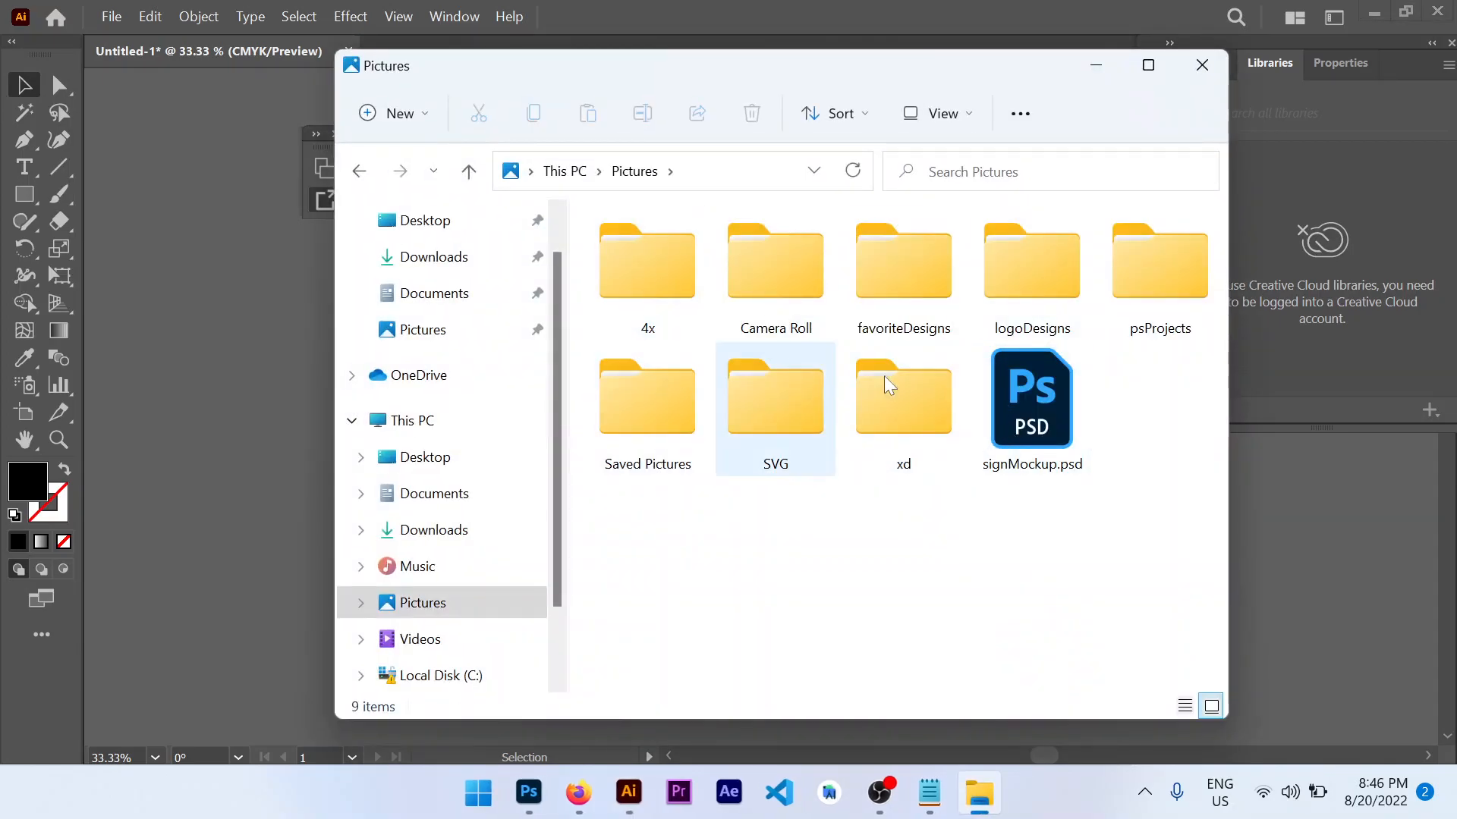
pyautogui.click(626, 293)
pyautogui.doubleClick(625, 285)
pyautogui.click(636, 286)
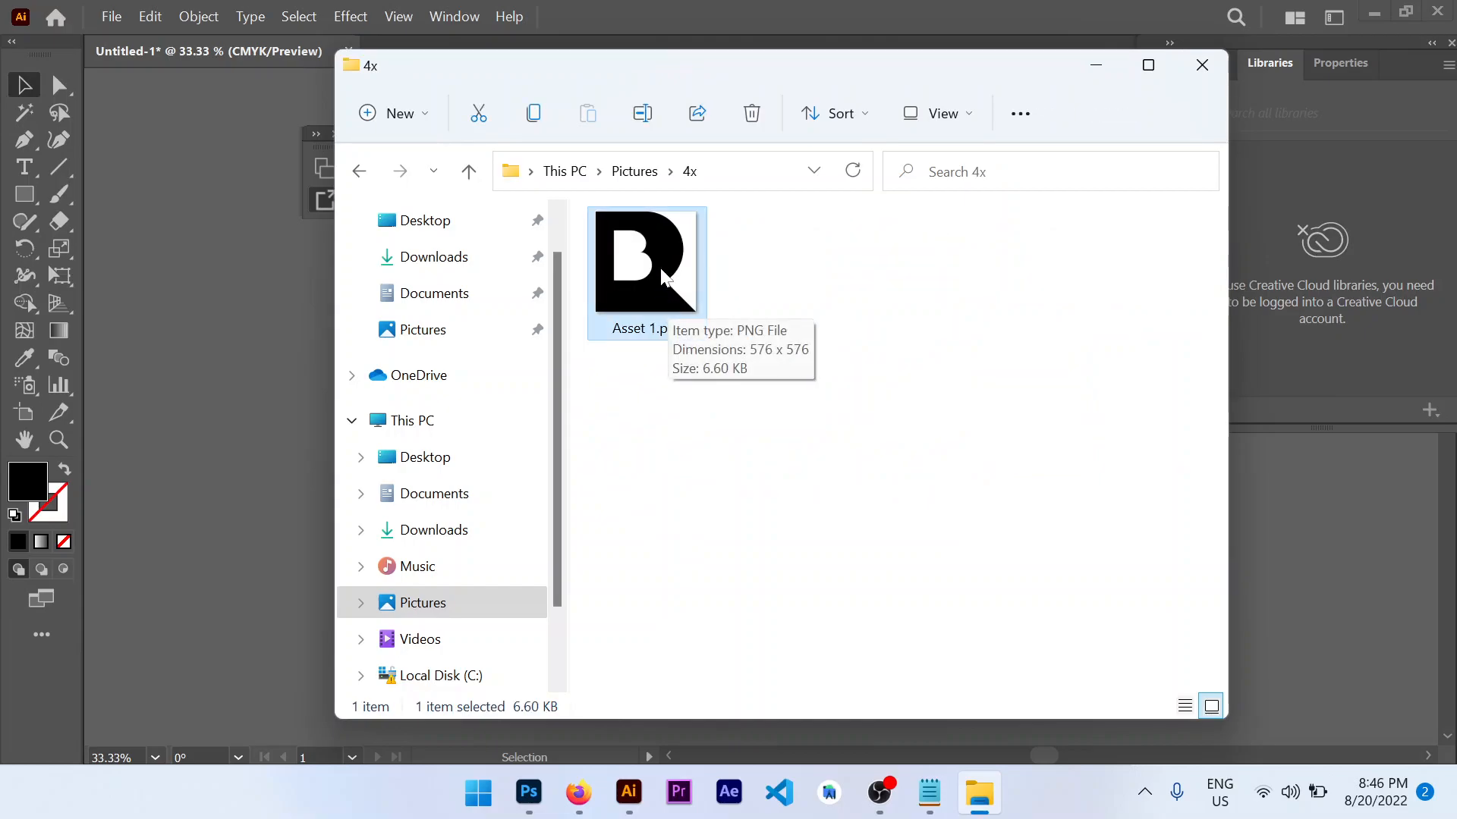
# Step: Place Asset 1.png directly into signMockup.psd in Photoshop and delete the placed layer
pyautogui.moveTo(652, 252); pyautogui.dragTo(430, 257)
pyautogui.hotkey('alt', 'Tab')
pyautogui.hotkey('alt', 'Tab')
pyautogui.hotkey('alt', 'Tab')
pyautogui.hotkey('alt', 'Tab')
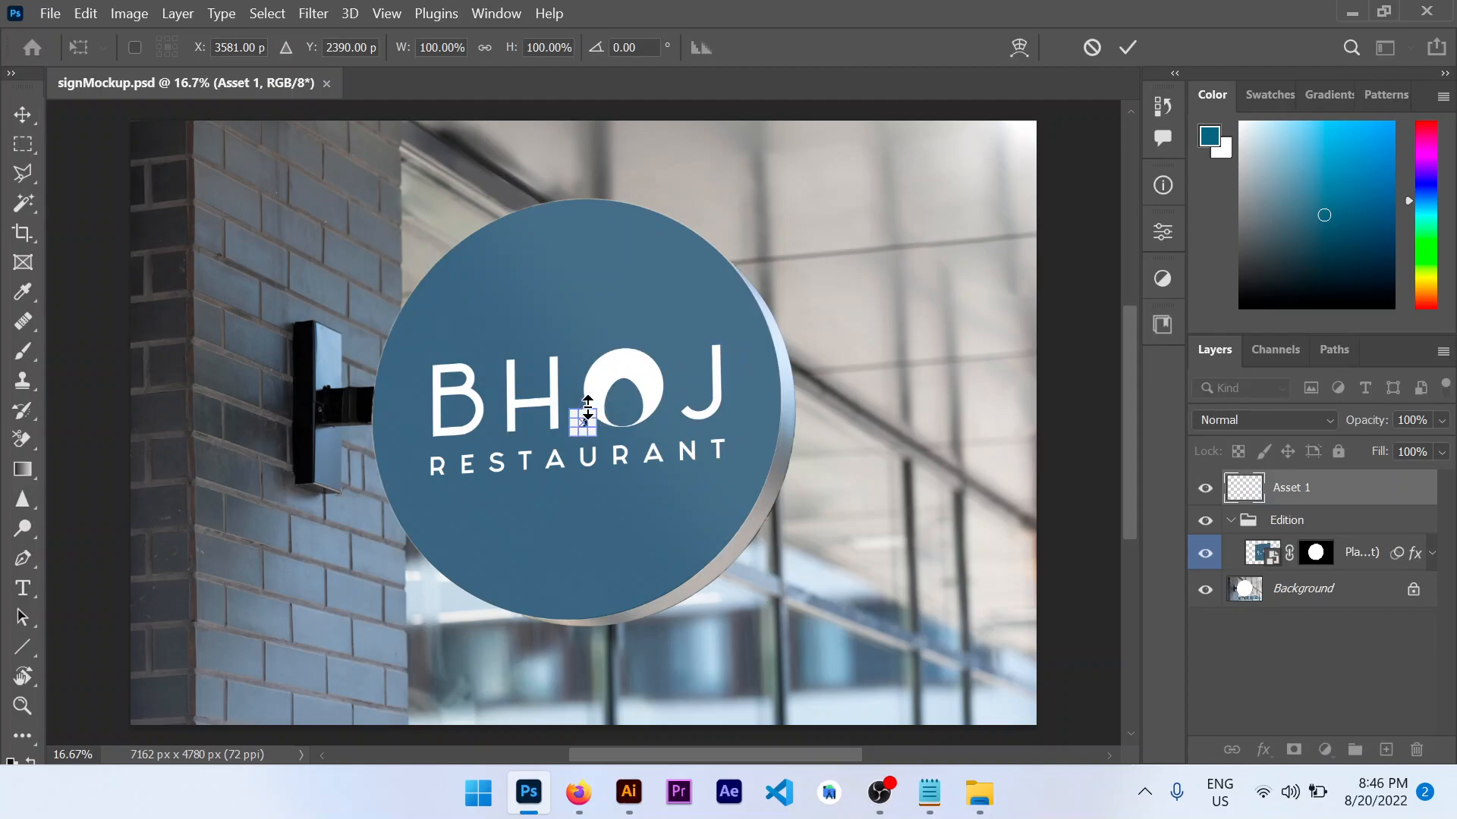
pyautogui.click(1128, 47)
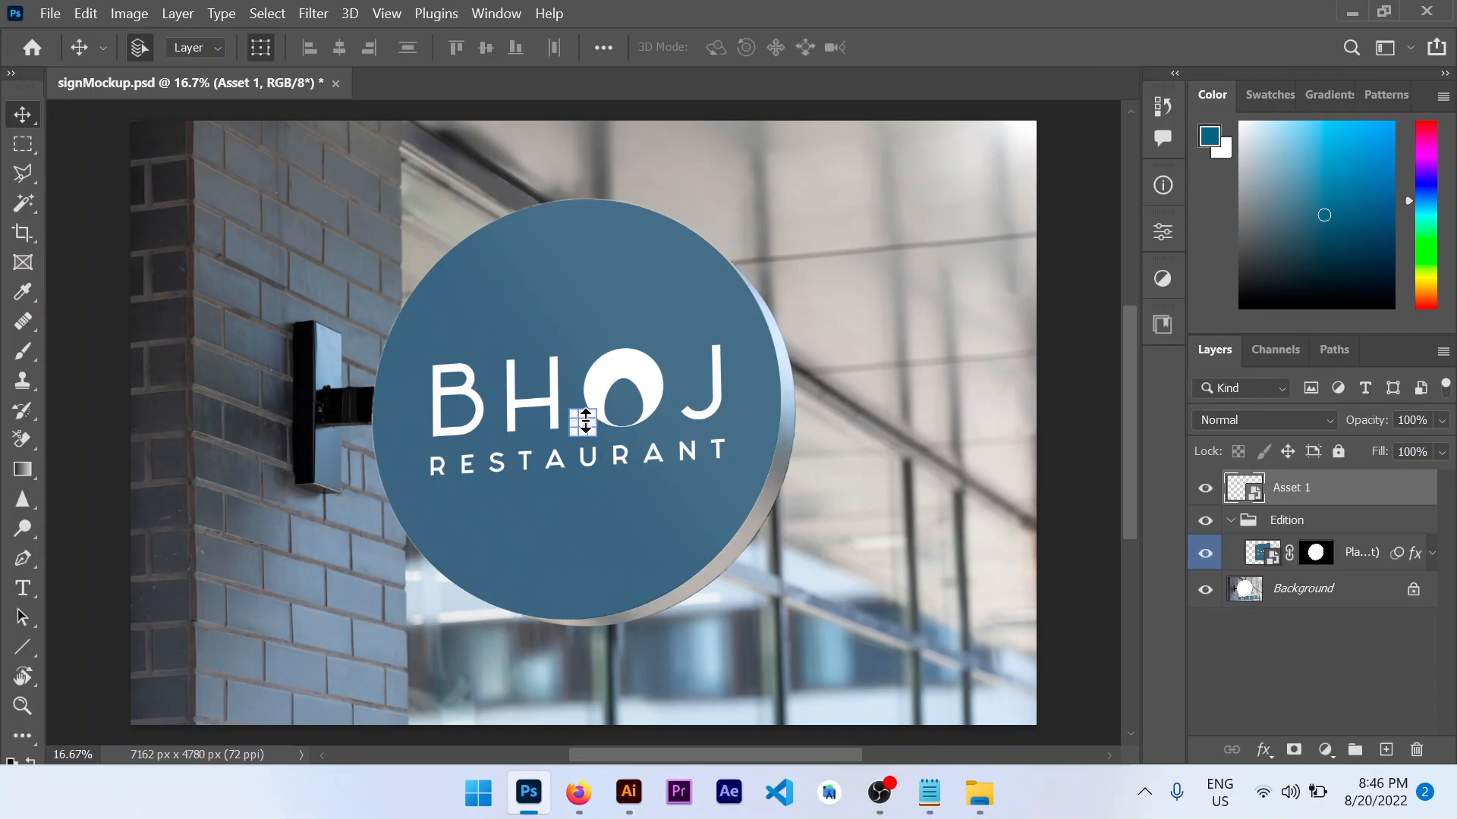
pyautogui.press('Delete')
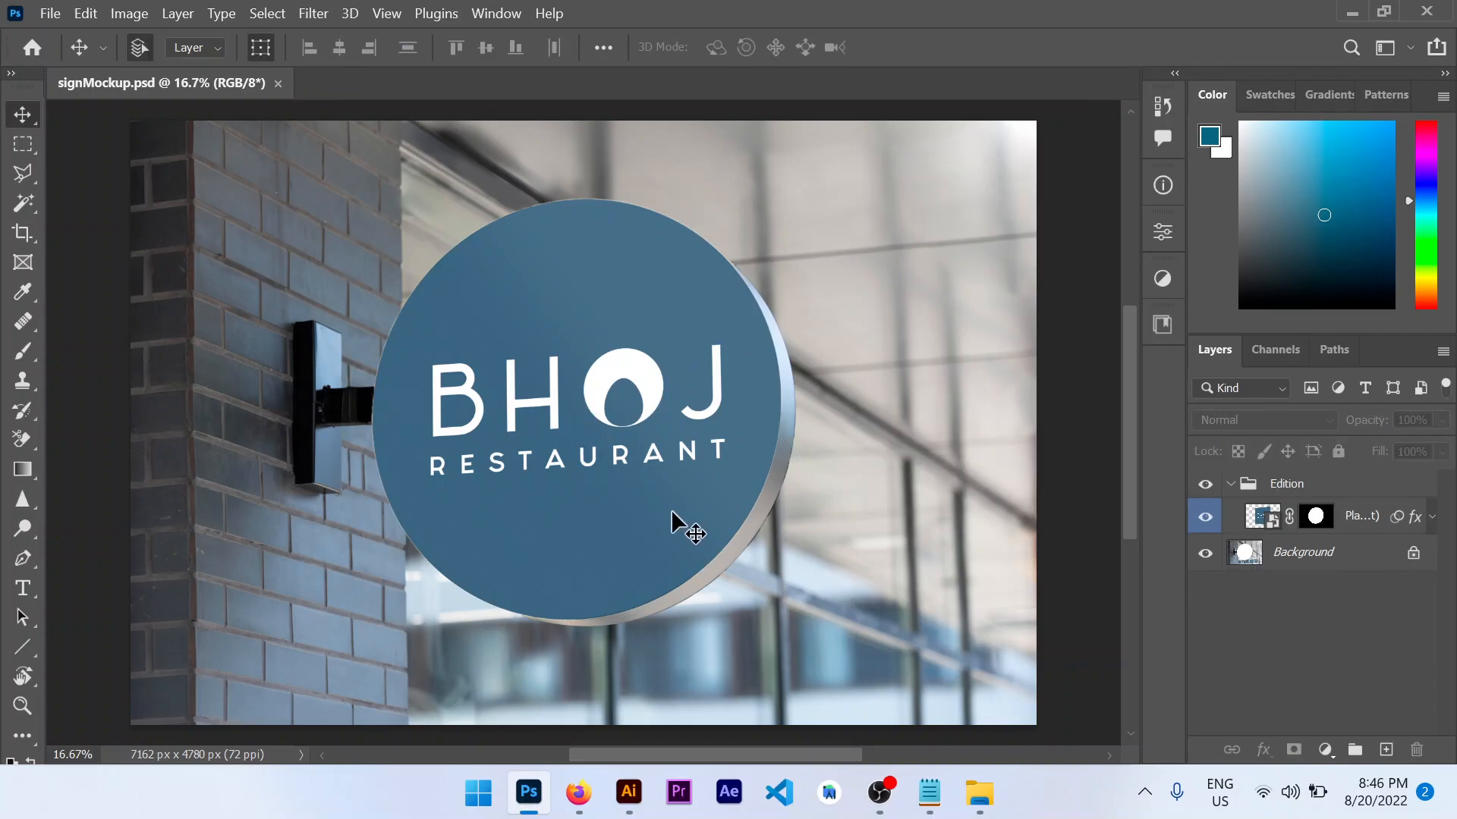
# Step: Open the contents of the sign's Place Your Design Here smart object for editing
pyautogui.doubleClick(1259, 516)
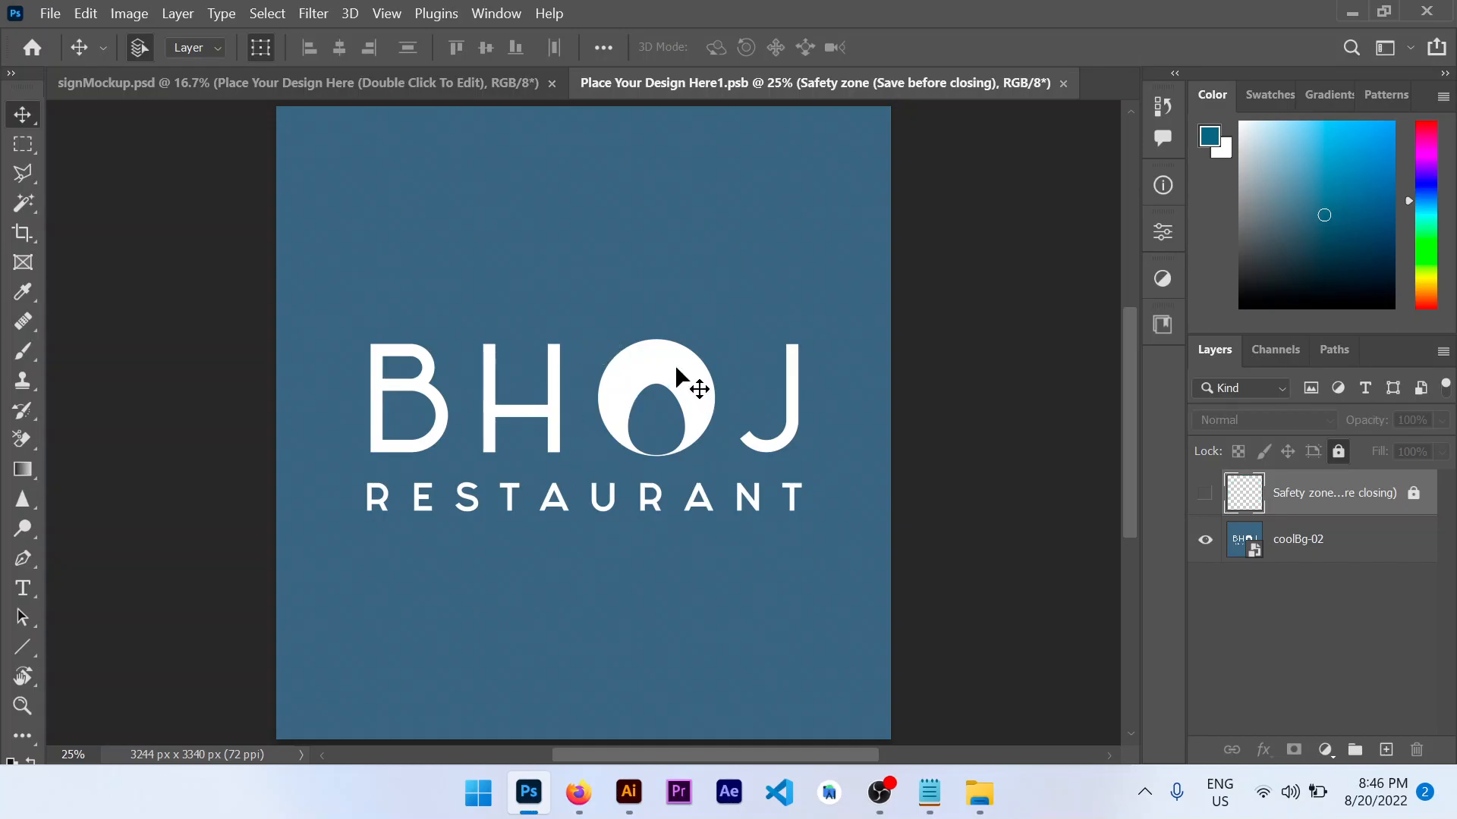
# Step: Try to place Asset 1.png enlarged over the restaurant logo in Place Your Design Here1.psb
pyautogui.hotkey('alt', 'Tab')
pyautogui.hotkey('alt', 'Tab')
pyautogui.click(979, 792)
pyautogui.moveTo(692, 239); pyautogui.dragTo(248, 351)
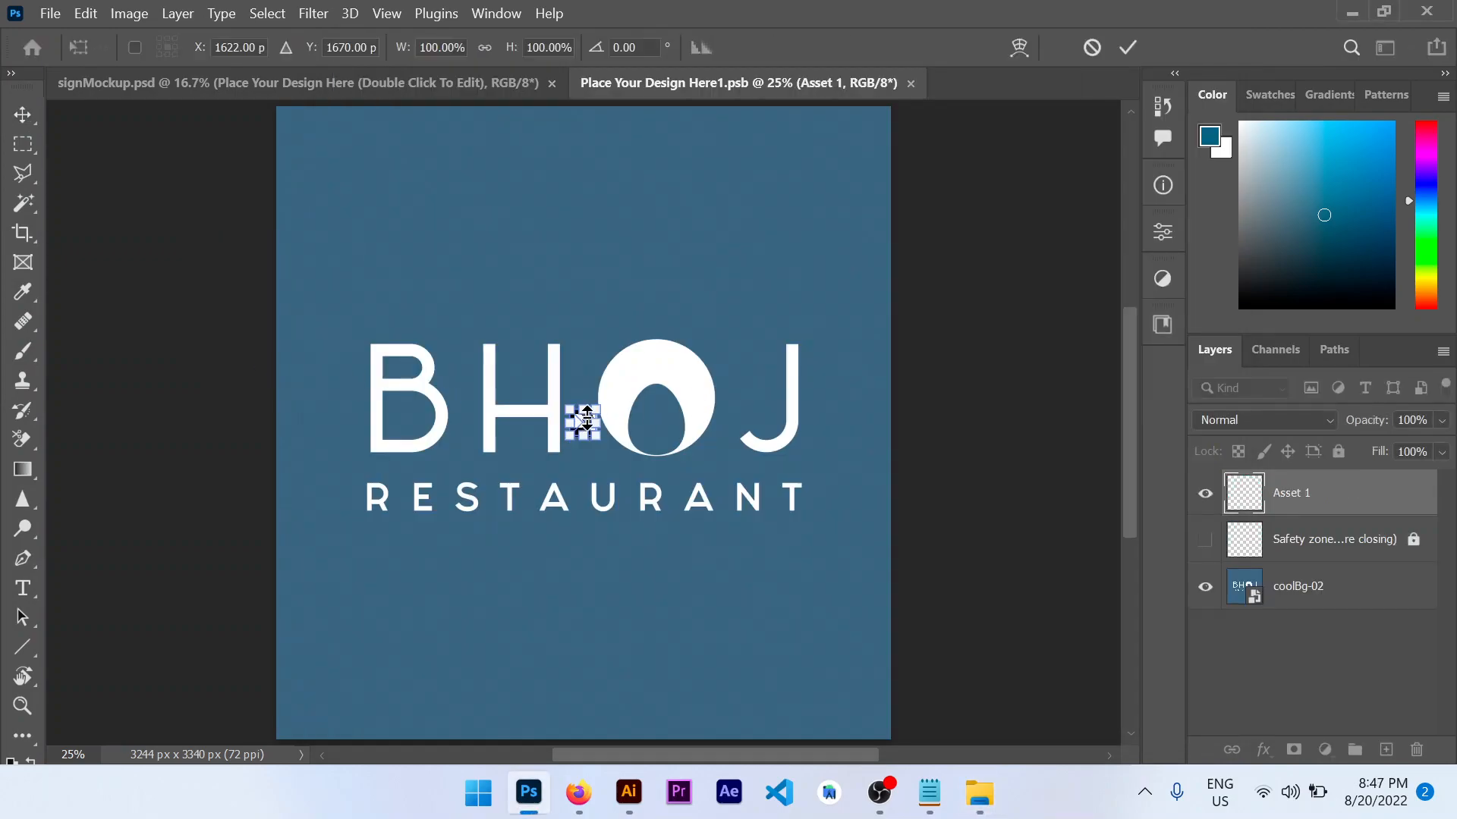
pyautogui.moveTo(589, 417); pyautogui.dragTo(787, 140)
pyautogui.moveTo(735, 253); pyautogui.dragTo(635, 350)
pyautogui.moveTo(748, 248); pyautogui.dragTo(852, 152)
pyautogui.moveTo(702, 319); pyautogui.dragTo(640, 358)
pyautogui.press('Escape')
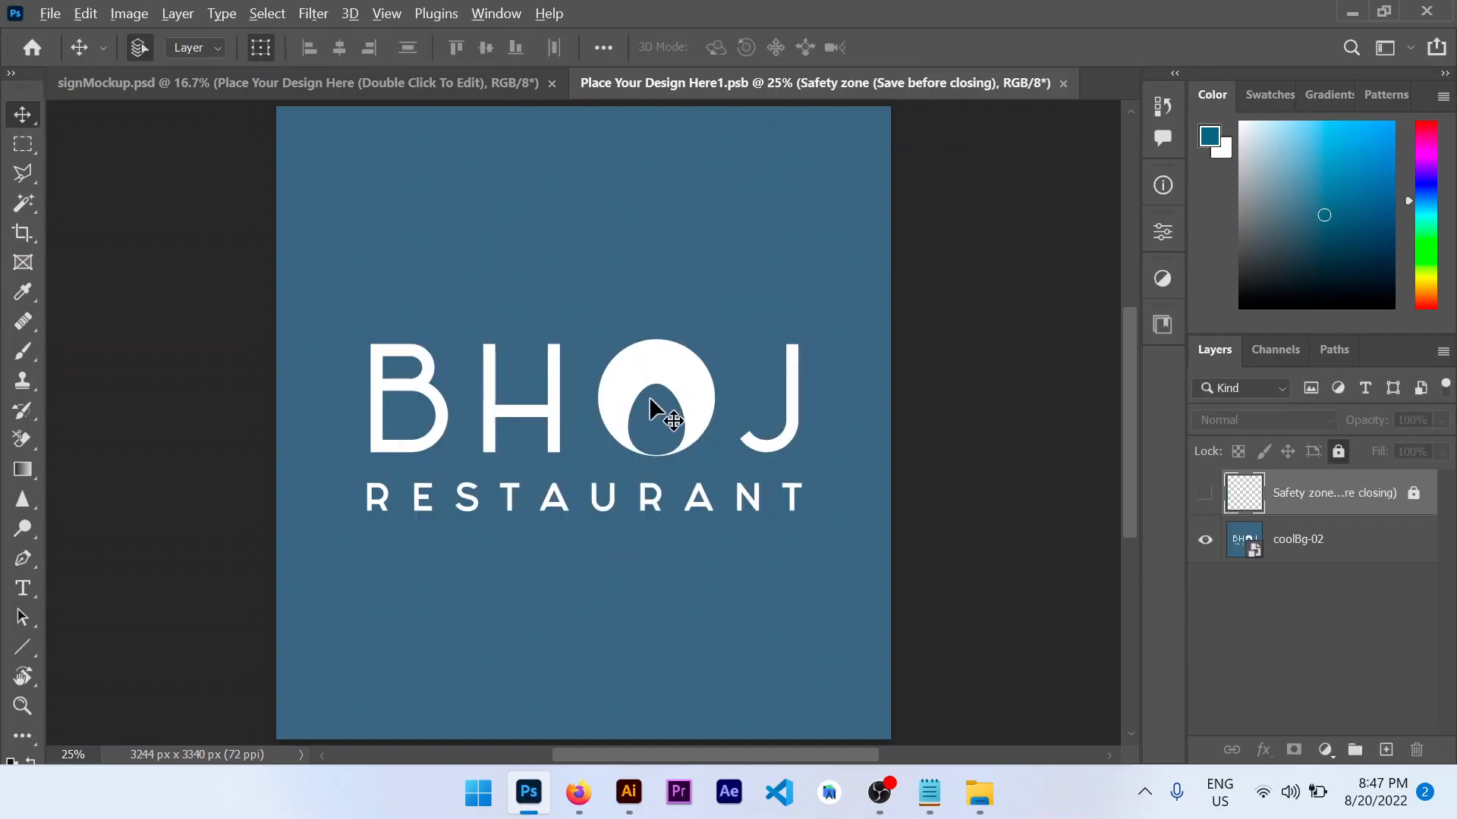
# Step: Switch to Illustrator, deselect the logo and close the Asset Export window
pyautogui.hotkey('alt', 'Tab')
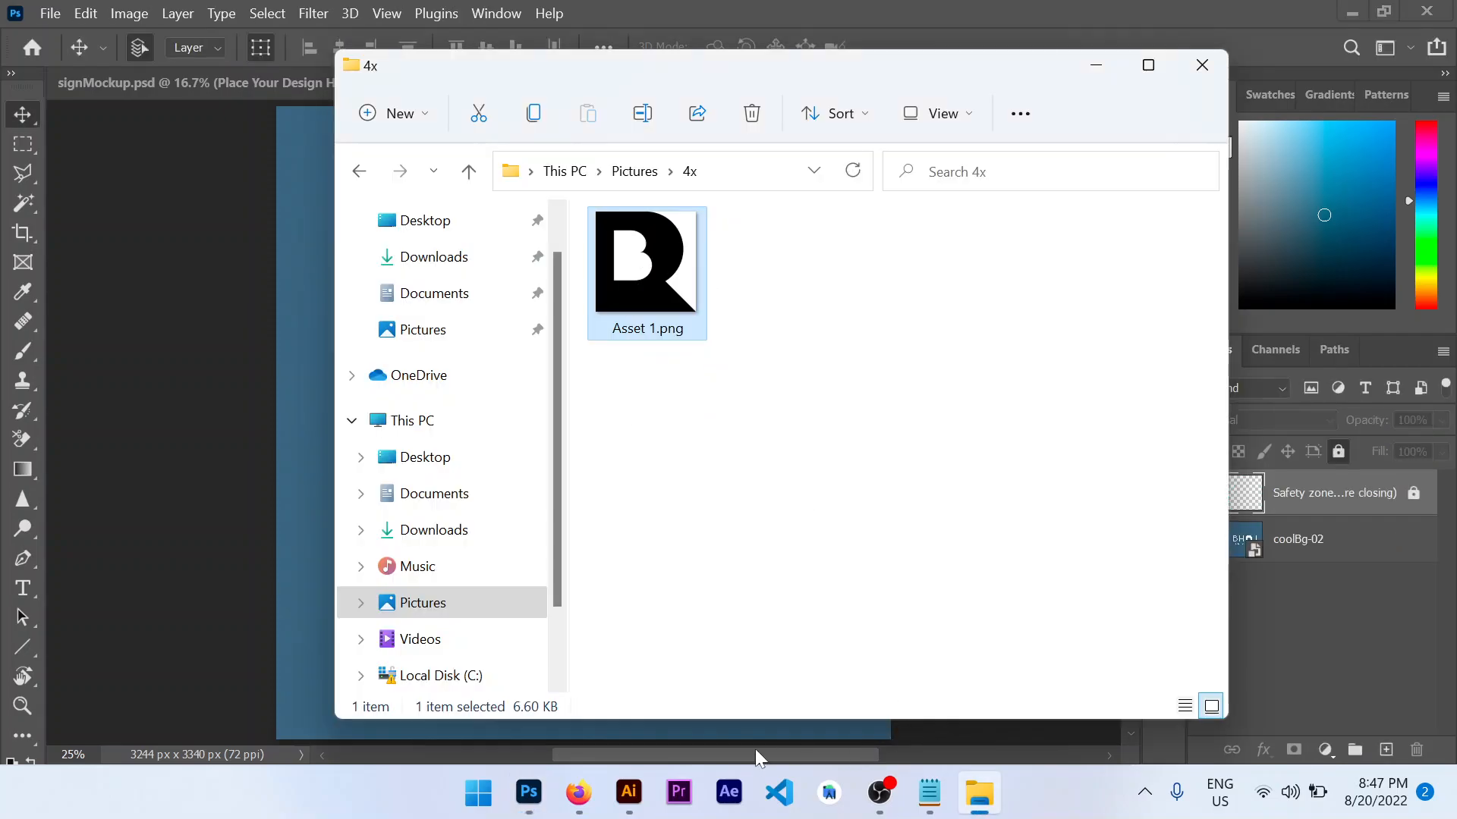
pyautogui.click(629, 792)
pyautogui.click(896, 250)
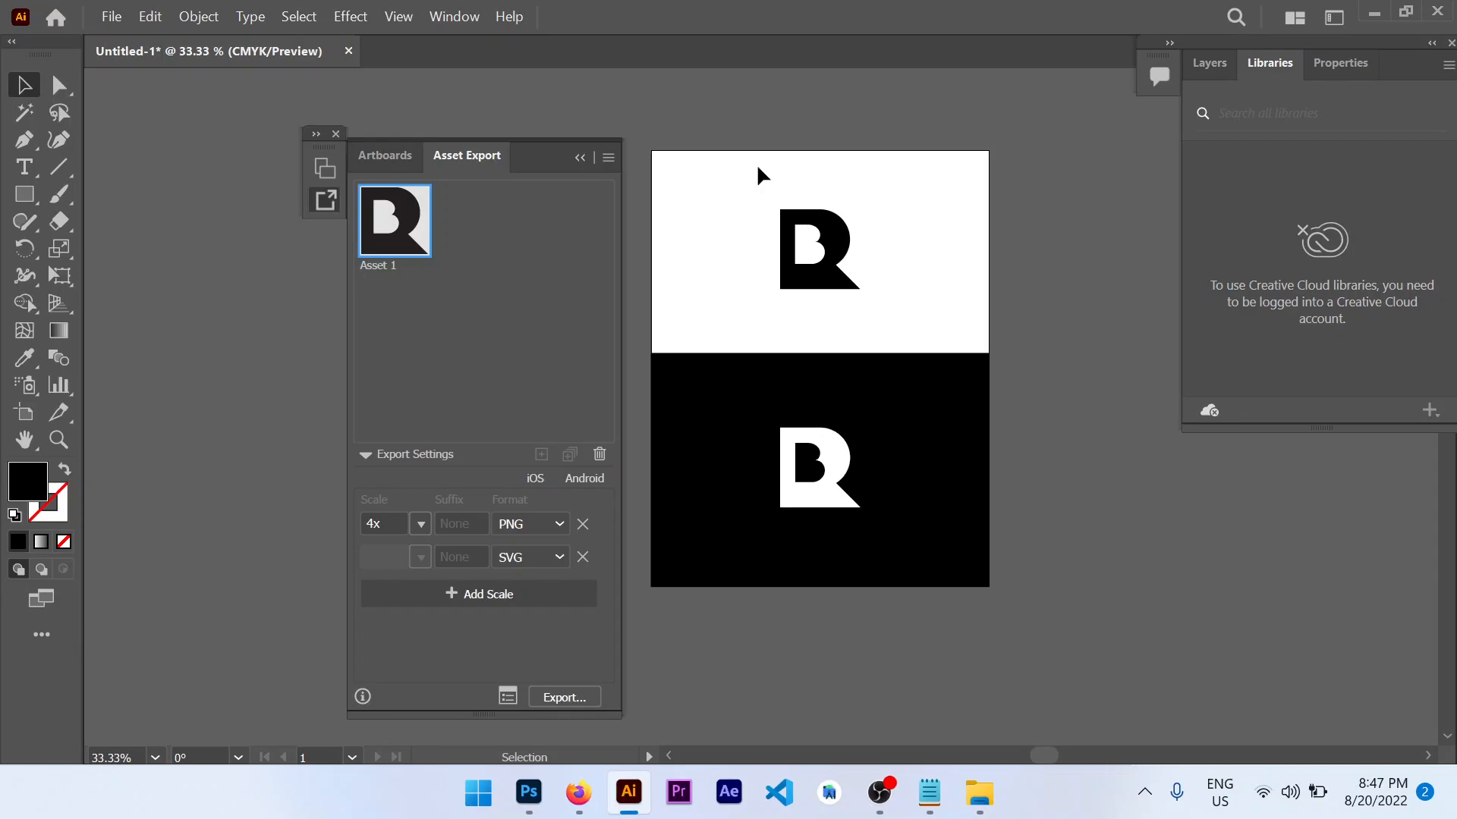
pyautogui.click(583, 157)
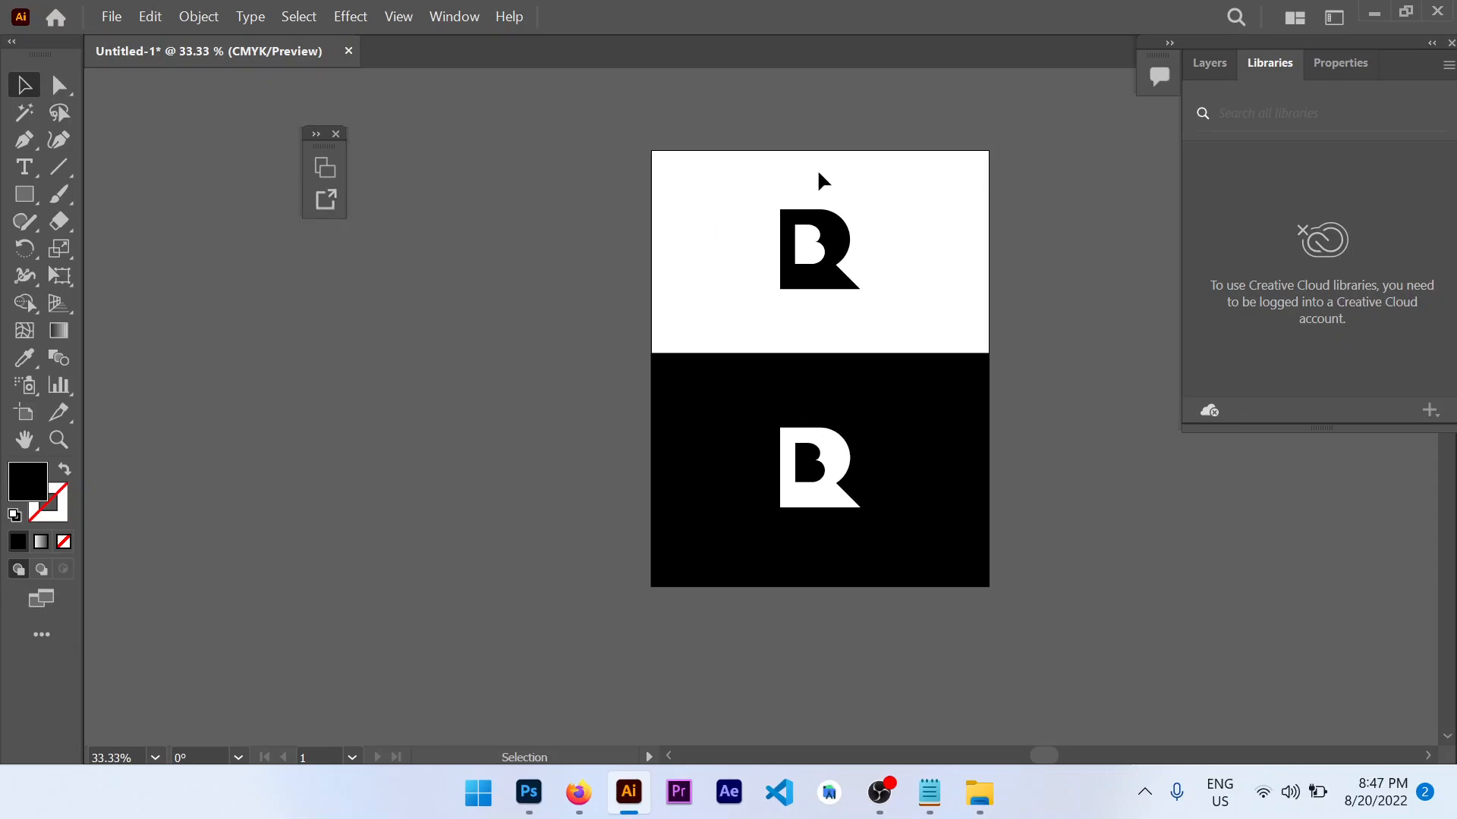
pyautogui.click(336, 134)
# Step: Add a second Letter artboard of 612 x 792 pt beside the logo artboard
pyautogui.click(1335, 61)
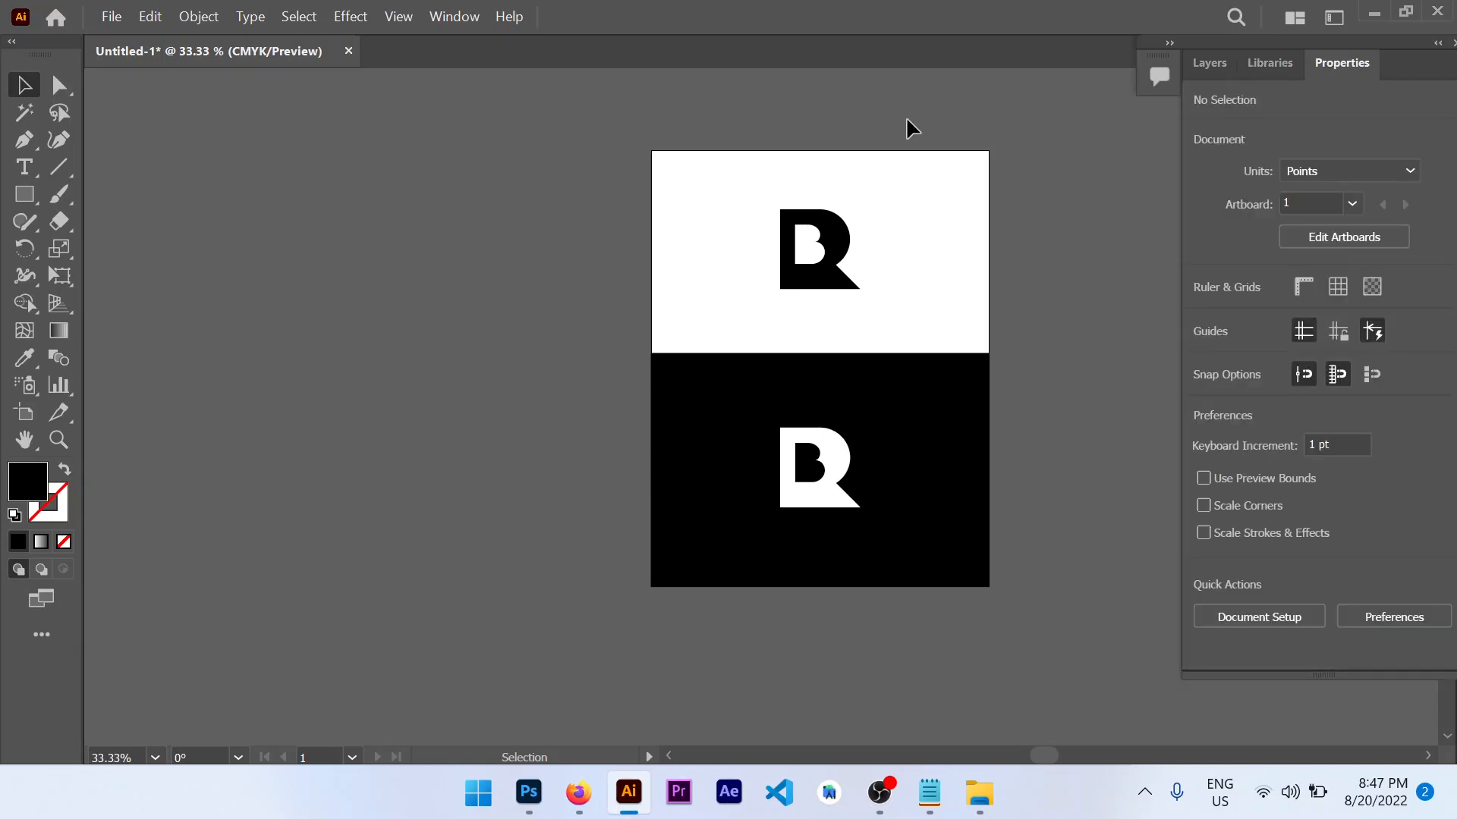
pyautogui.click(1346, 240)
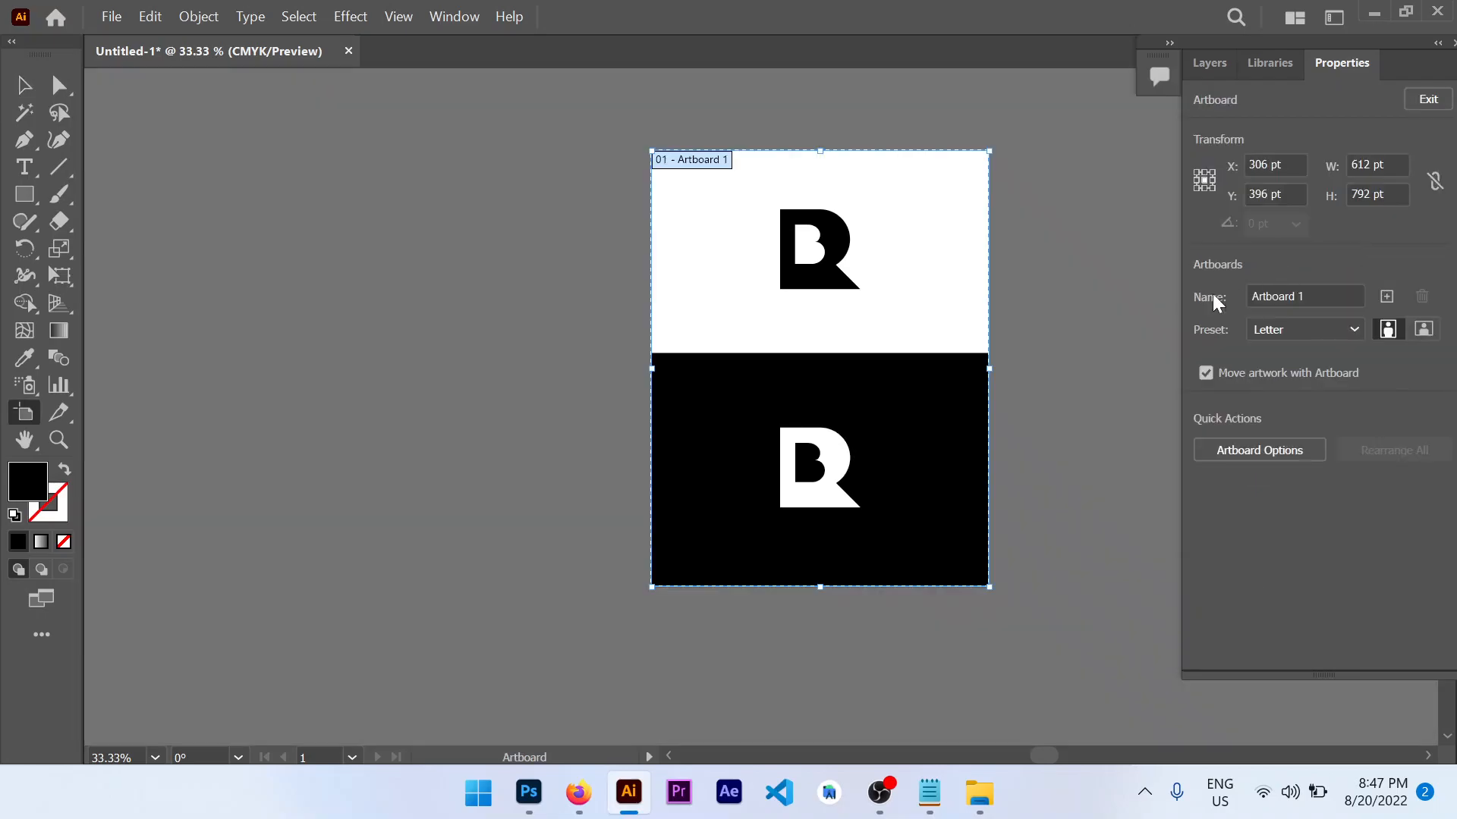
pyautogui.click(1388, 298)
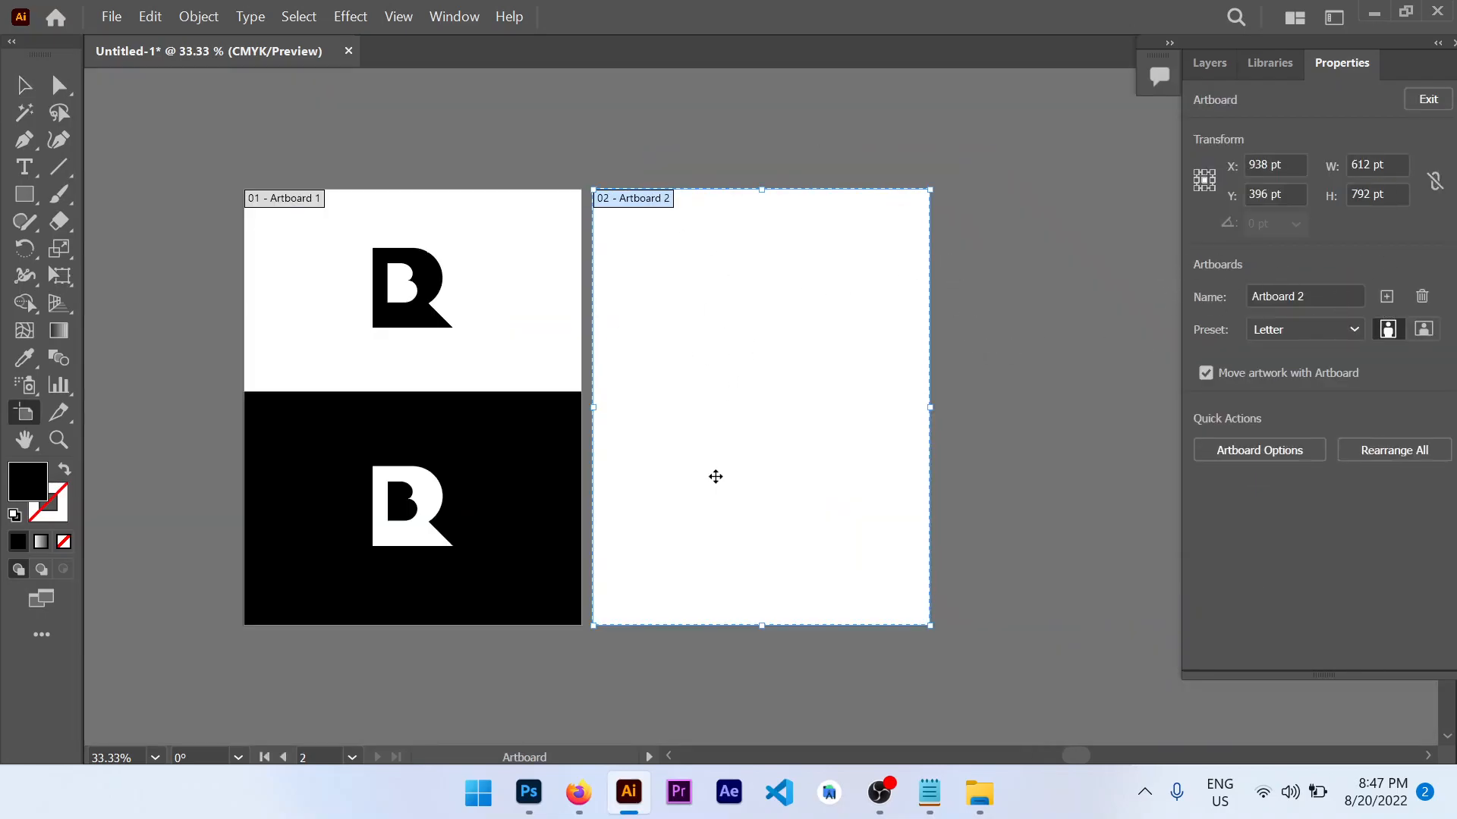
# Step: Switch to Photoshop, sample the blue background of Place Your Design Here1.psb and open the foreground colour to read its hex code
pyautogui.hotkey('alt', 'Tab')
pyautogui.hotkey('alt', 'Tab')
pyautogui.click(526, 804)
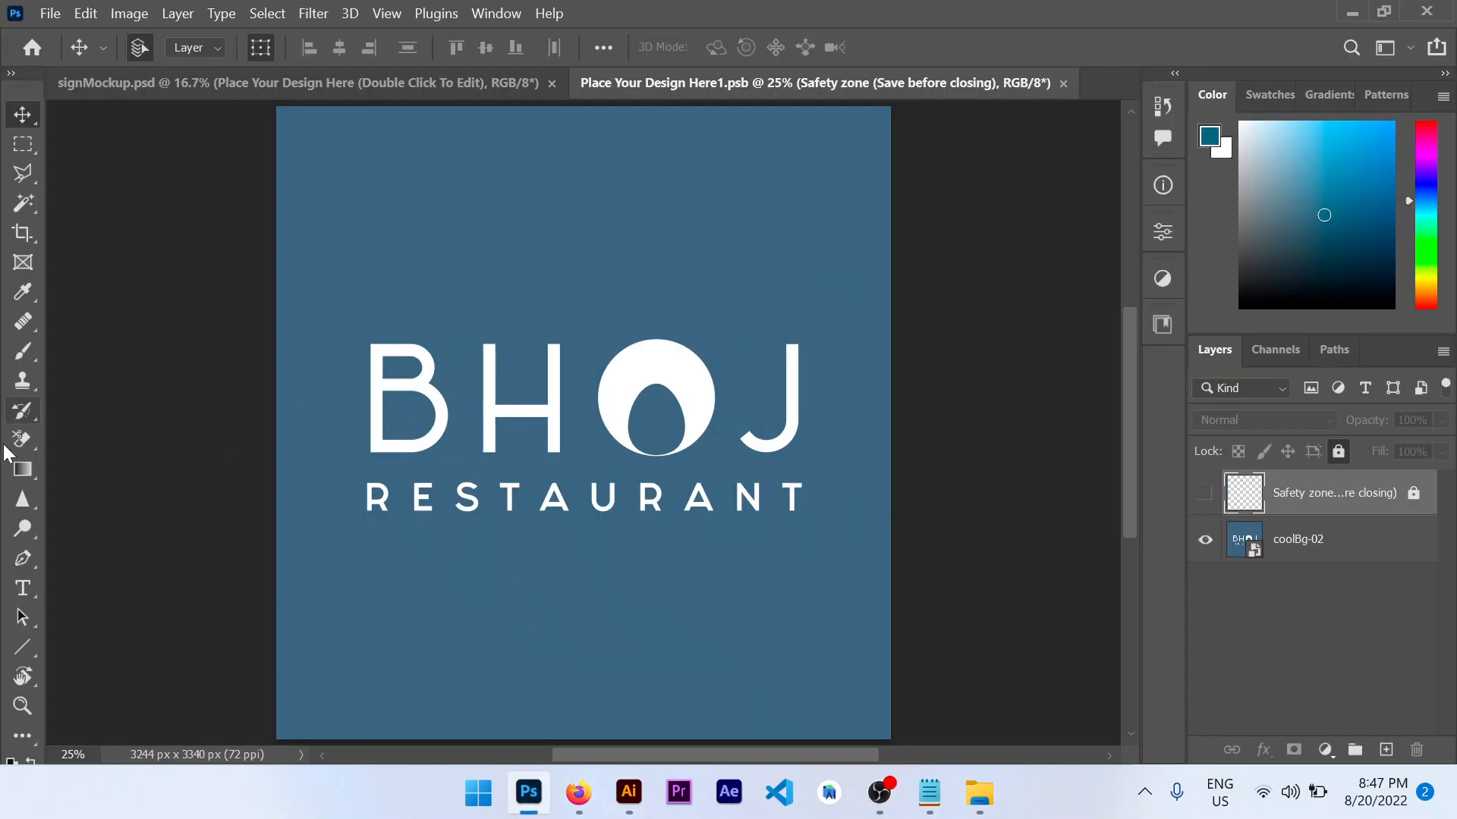
pyautogui.press('i')
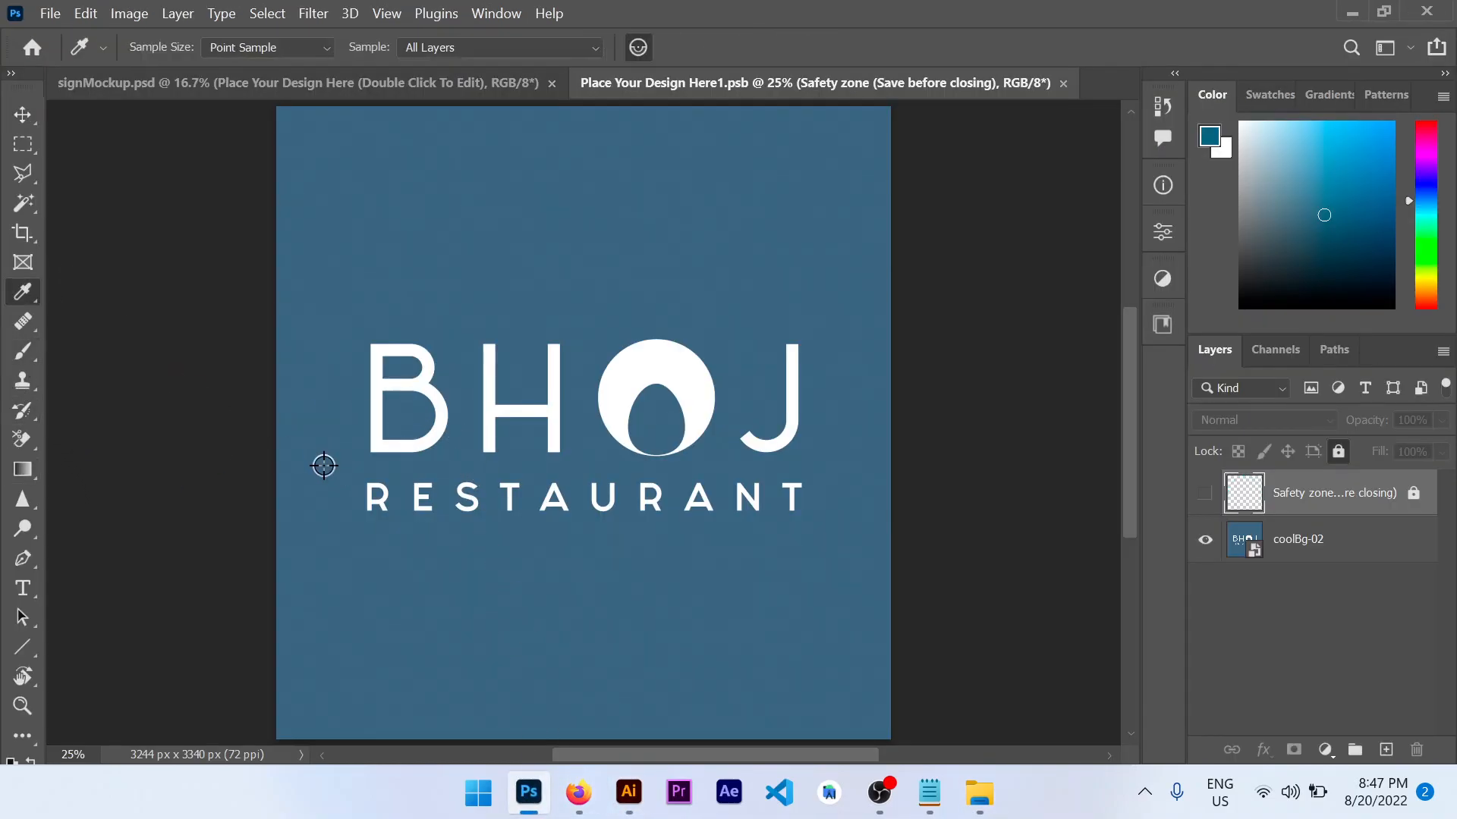
pyautogui.click(506, 214)
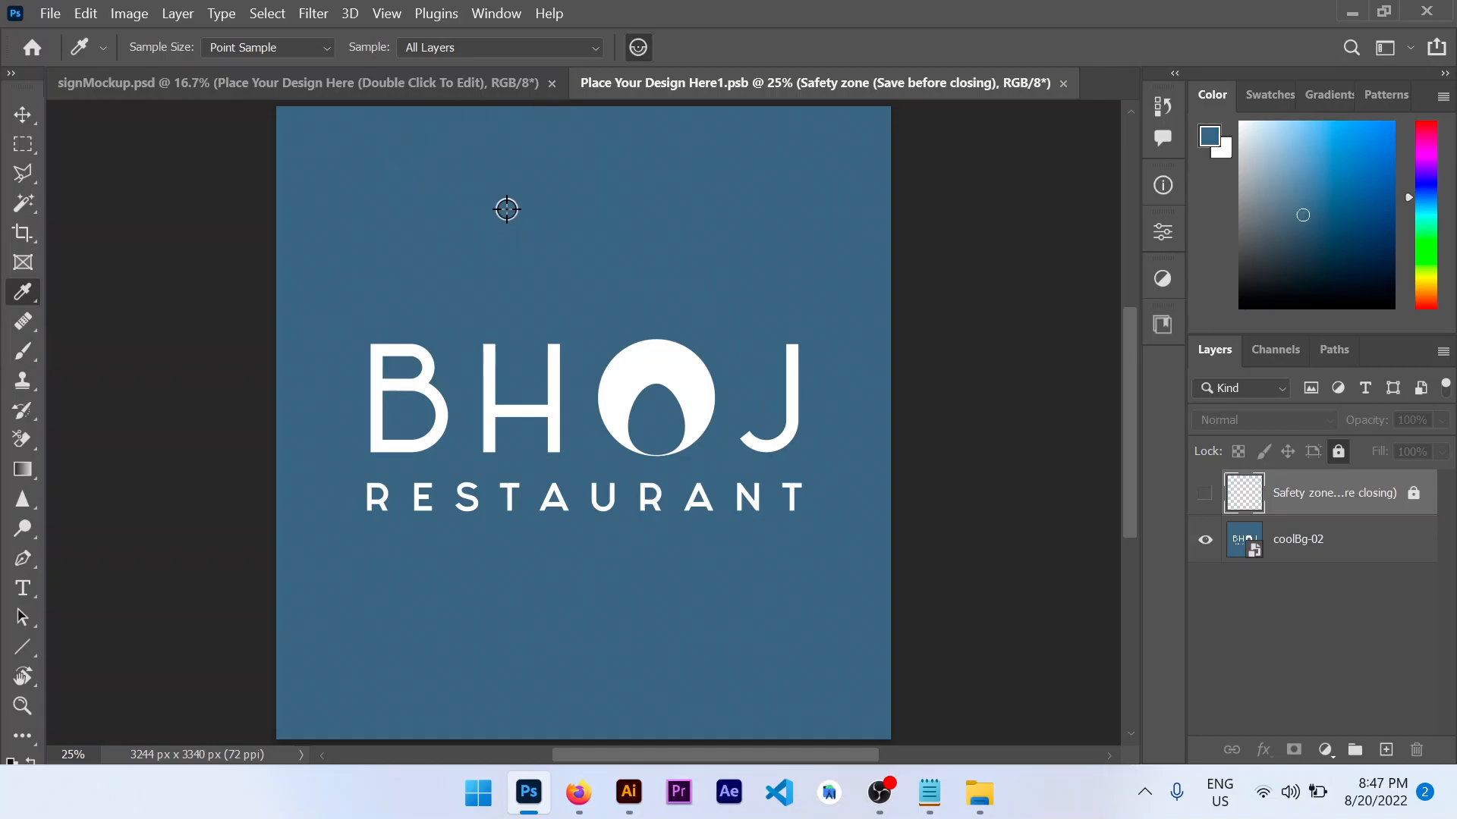
pyautogui.click(1210, 137)
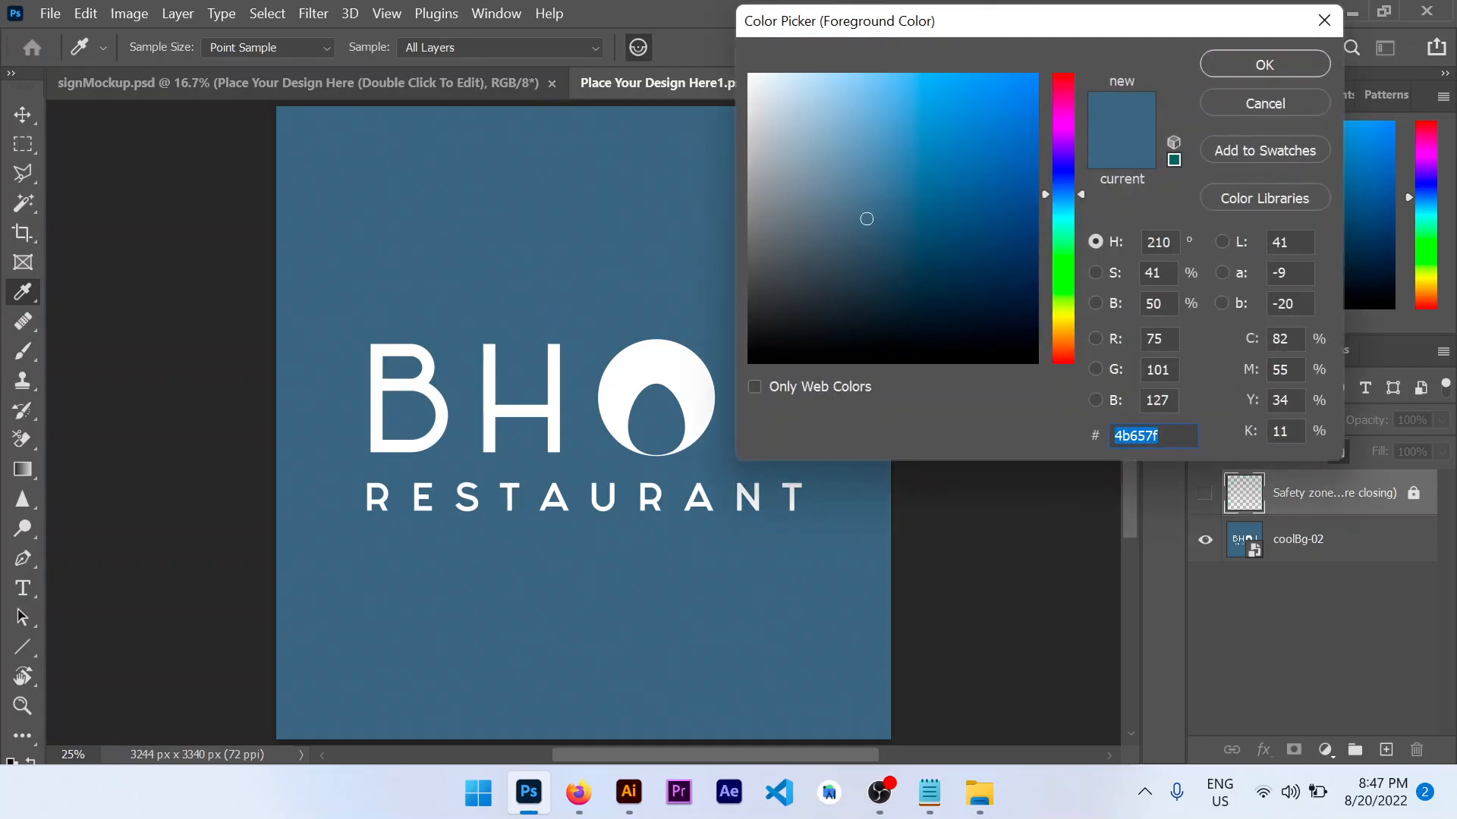
# Step: Switch to Illustrator and cover the second artboard with a rectangle about 646 x 858 pt, filled with #4b657f
pyautogui.hotkey('alt', 'Tab')
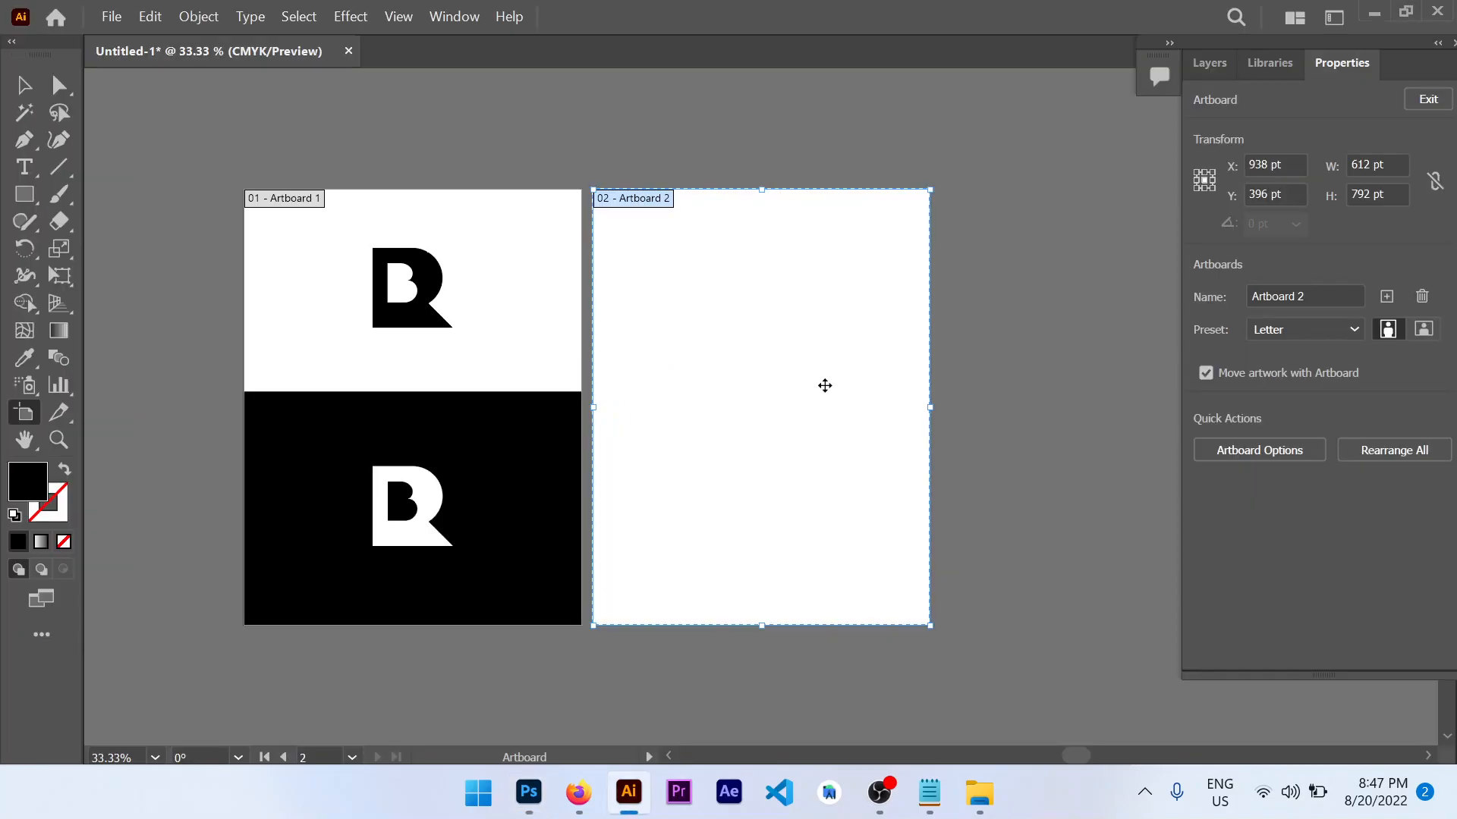
pyautogui.press('m')
pyautogui.moveTo(593, 182); pyautogui.dragTo(948, 655)
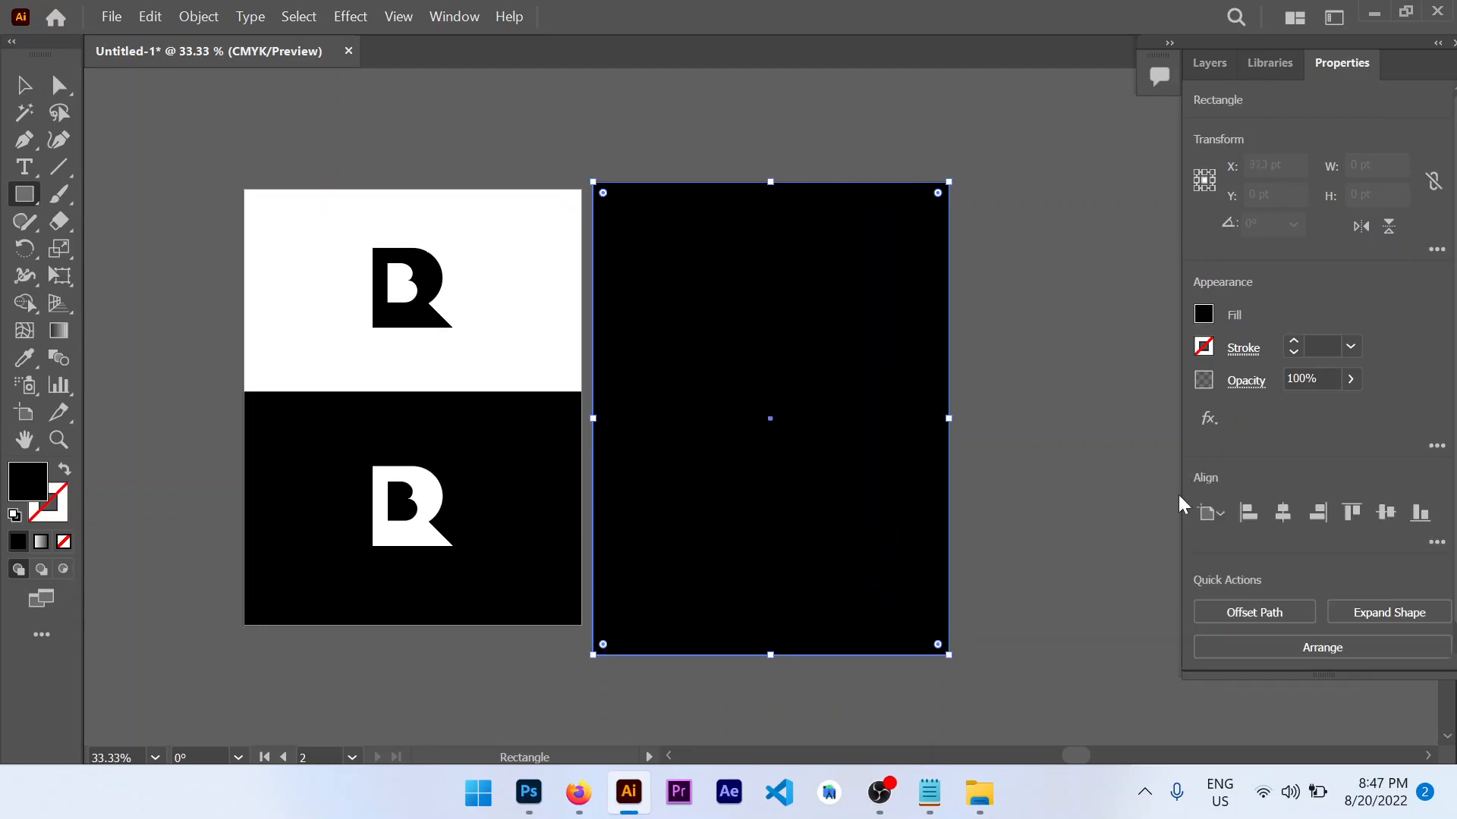
pyautogui.click(1204, 315)
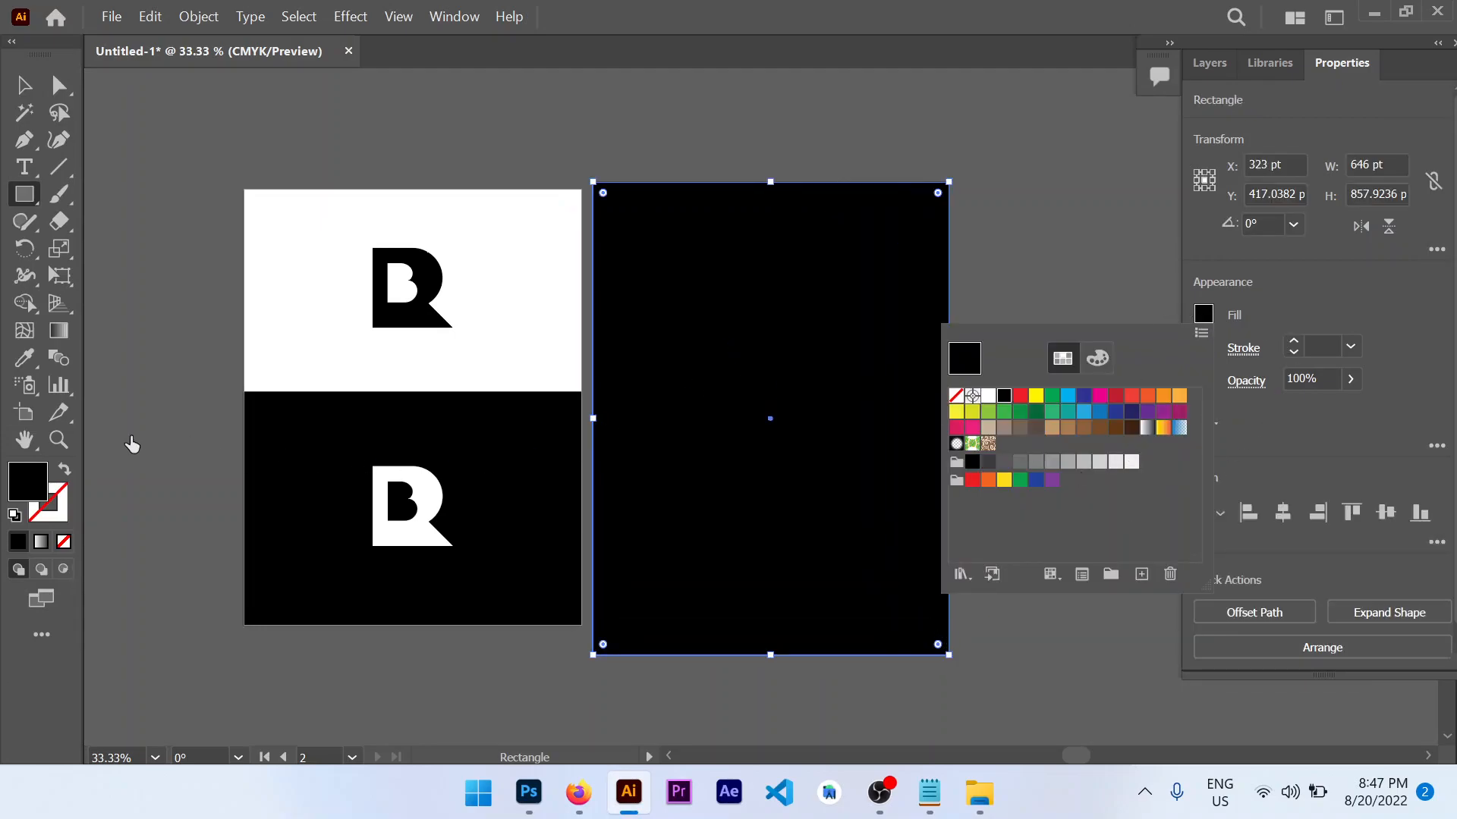
pyautogui.doubleClick(34, 487)
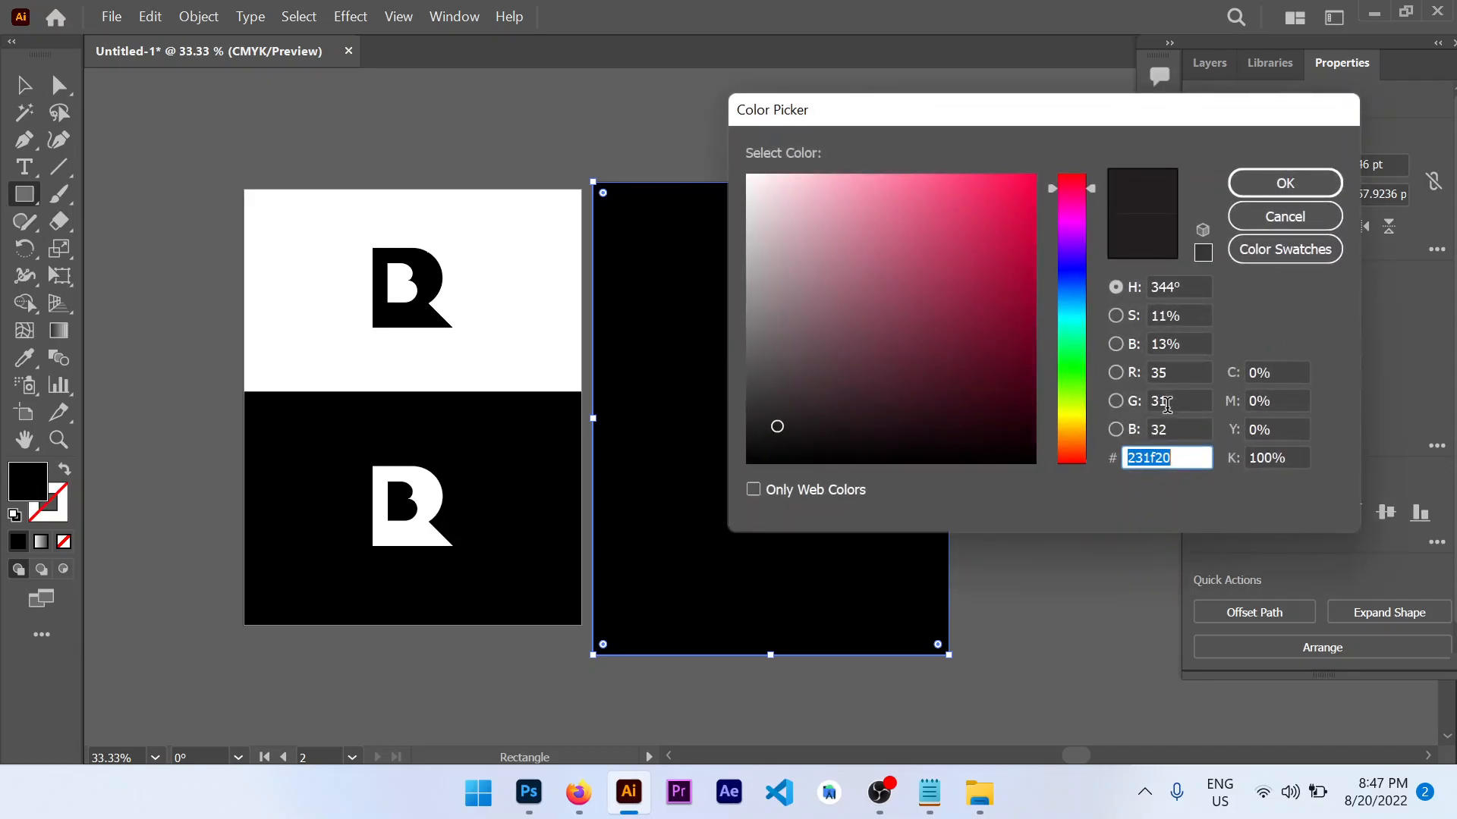
pyautogui.write('4b657f')
pyautogui.click(1285, 183)
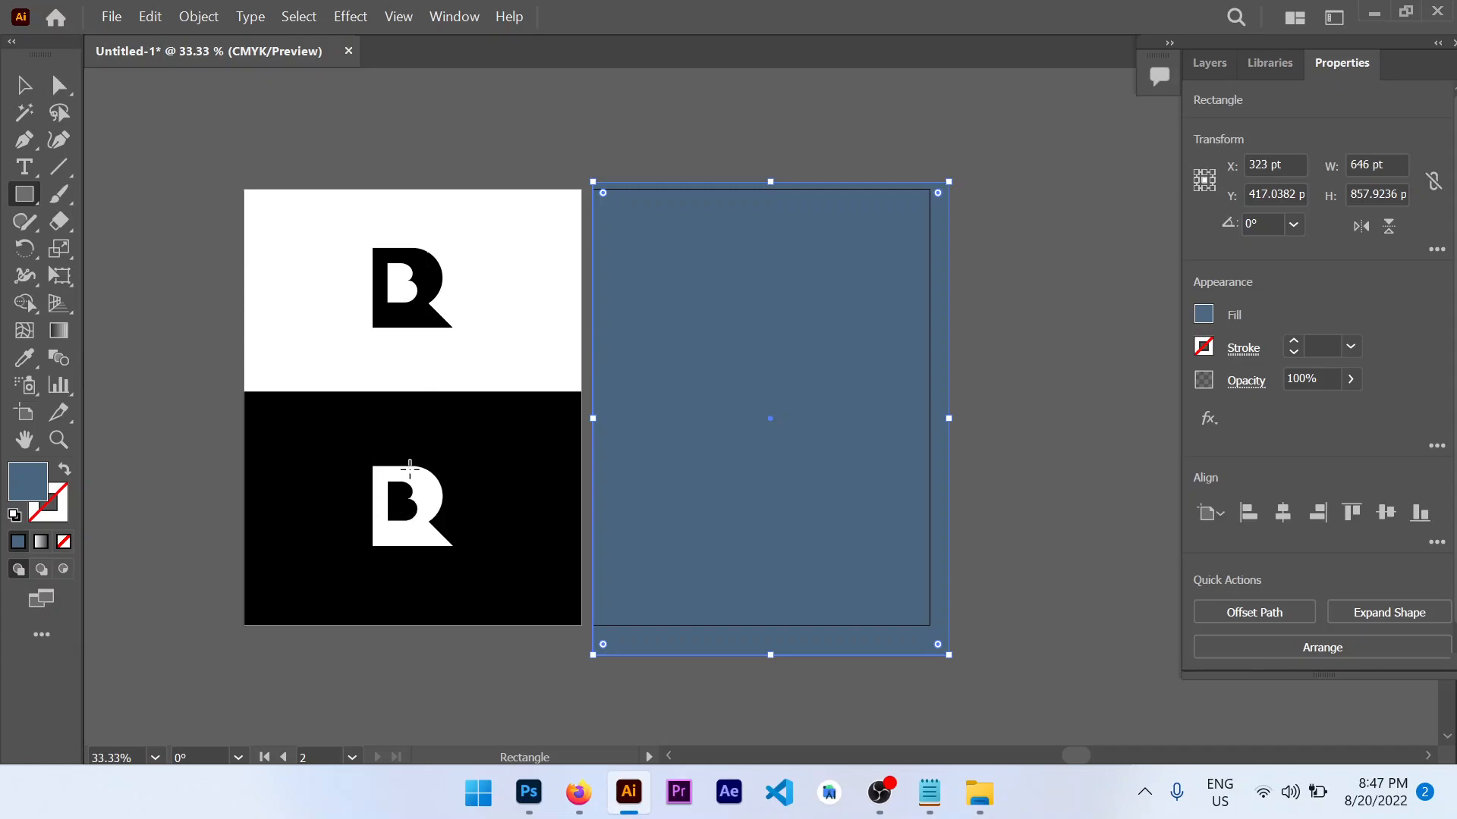
# Step: Copy the white logo from the black background onto the blue artboard and enlarge it to about 324 x 324 pt
pyautogui.press('v')
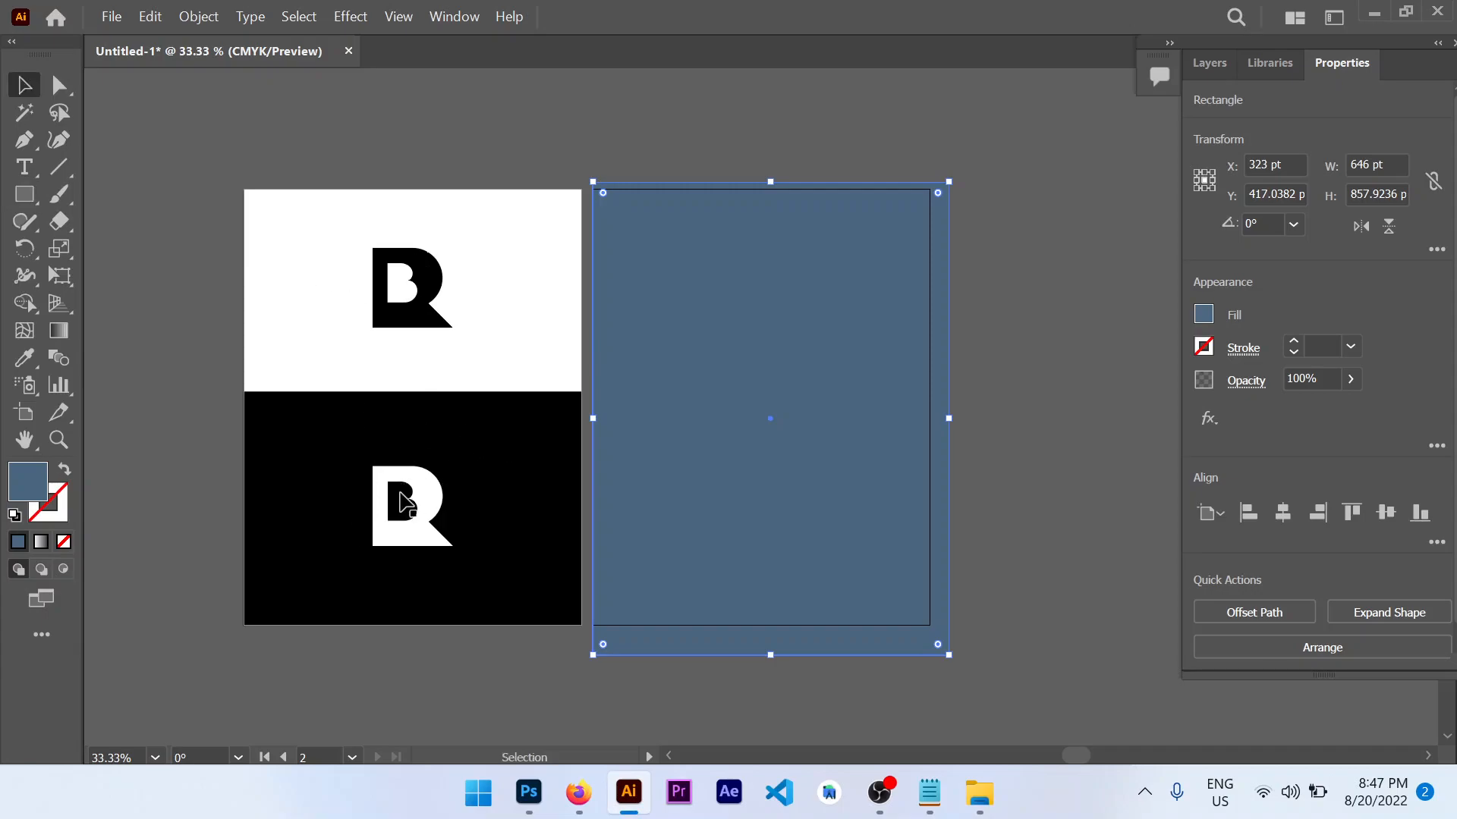
pyautogui.click(377, 496)
pyautogui.click(377, 501)
pyautogui.hotkey('ctrl', 'c')
pyautogui.hotkey('ctrl', 'v')
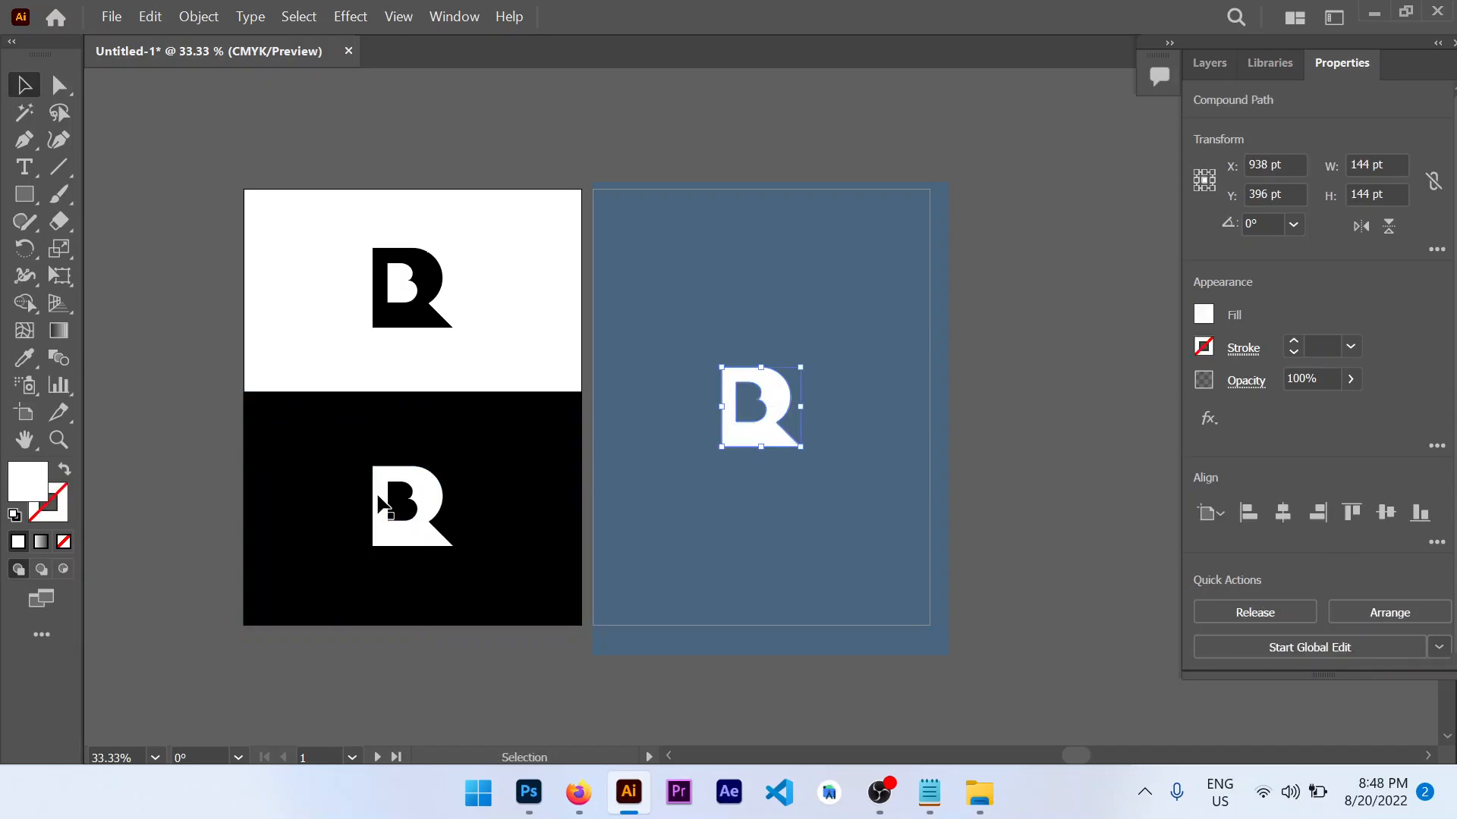
pyautogui.moveTo(806, 369); pyautogui.dragTo(878, 299)
pyautogui.moveTo(791, 351)
pyautogui.mouseDown()
pyautogui.moveTo(776, 357)
pyautogui.moveTo(807, 345)
pyautogui.mouseUp()
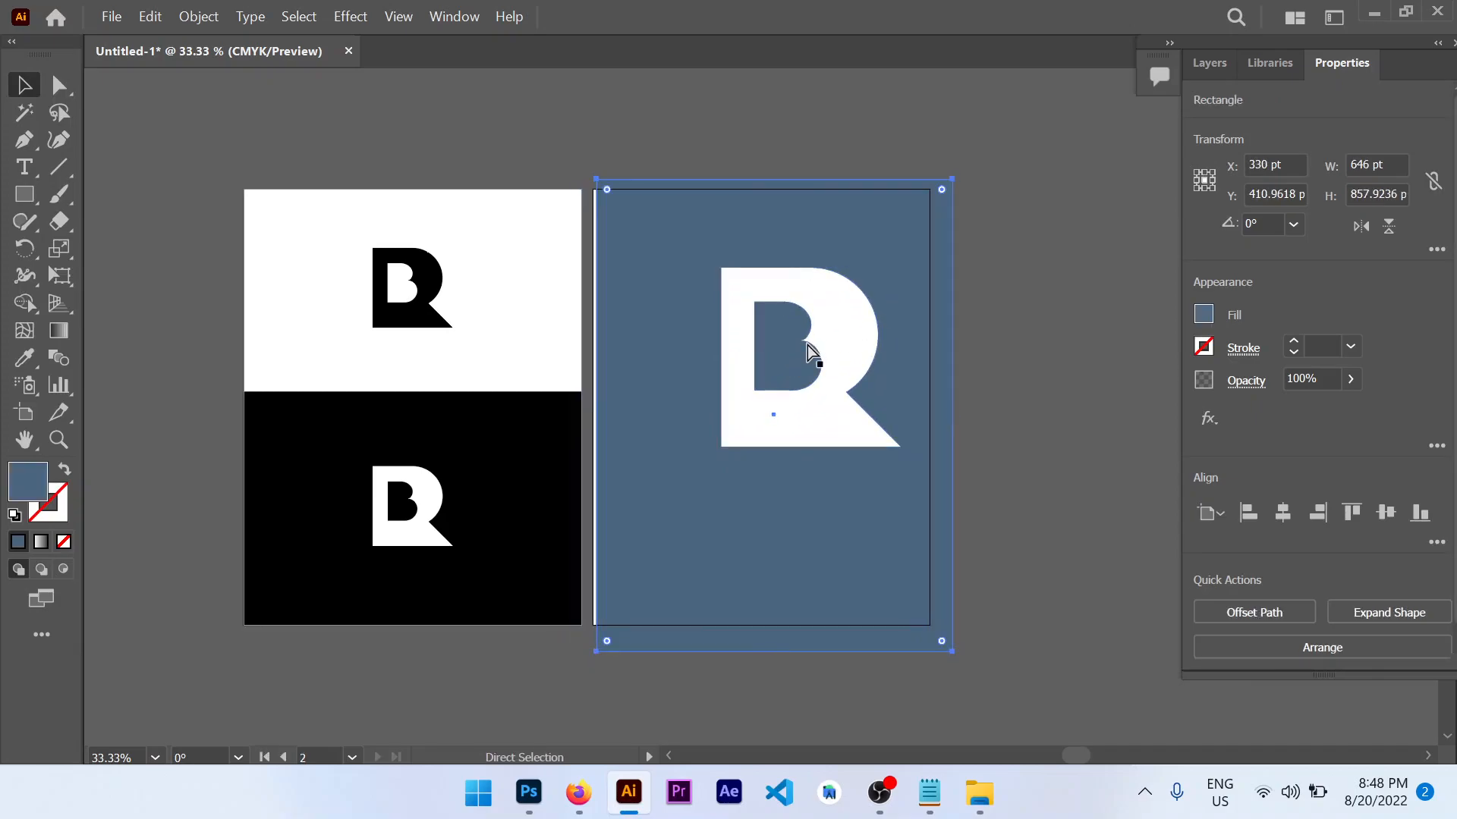
pyautogui.click(736, 366)
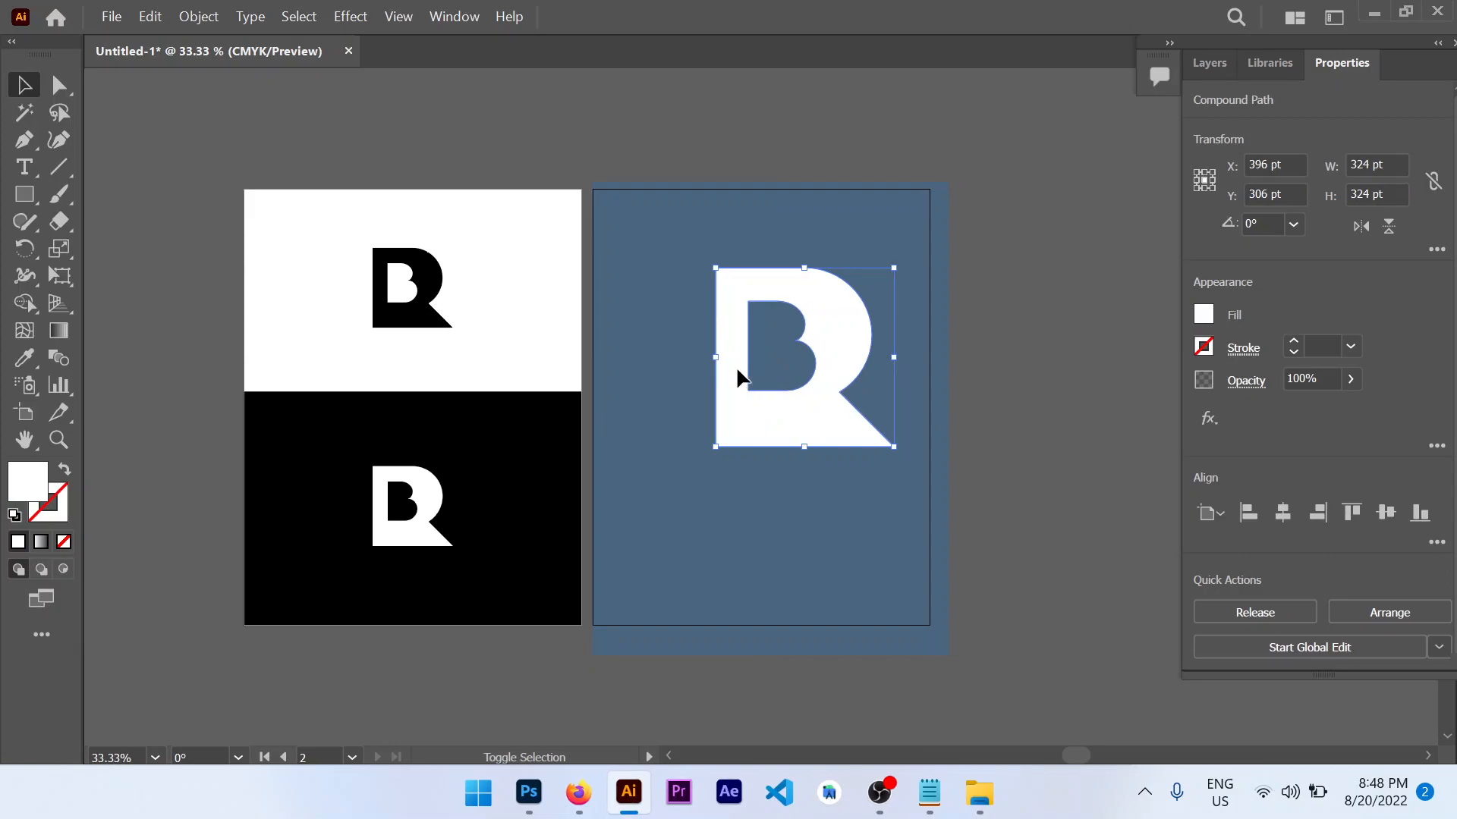
# Step: Nudge the enlarged white logo to the horizontal middle of the blue artboard and scale it down slightly
pyautogui.press('Left')
pyautogui.press('Left')
pyautogui.press('Left')
pyautogui.press('Left')
pyautogui.press('Left')
pyautogui.press('Left')
pyautogui.press('Left')
pyautogui.press('Left')
pyautogui.press('Left')
pyautogui.press('Left')
pyautogui.press('Right')
pyautogui.press('Right')
pyautogui.press('Right')
pyautogui.press('Right')
pyautogui.press('Down')
pyautogui.press('Down')
pyautogui.press('Down')
pyautogui.press('Down')
pyautogui.hotkey('shift', 'Up')
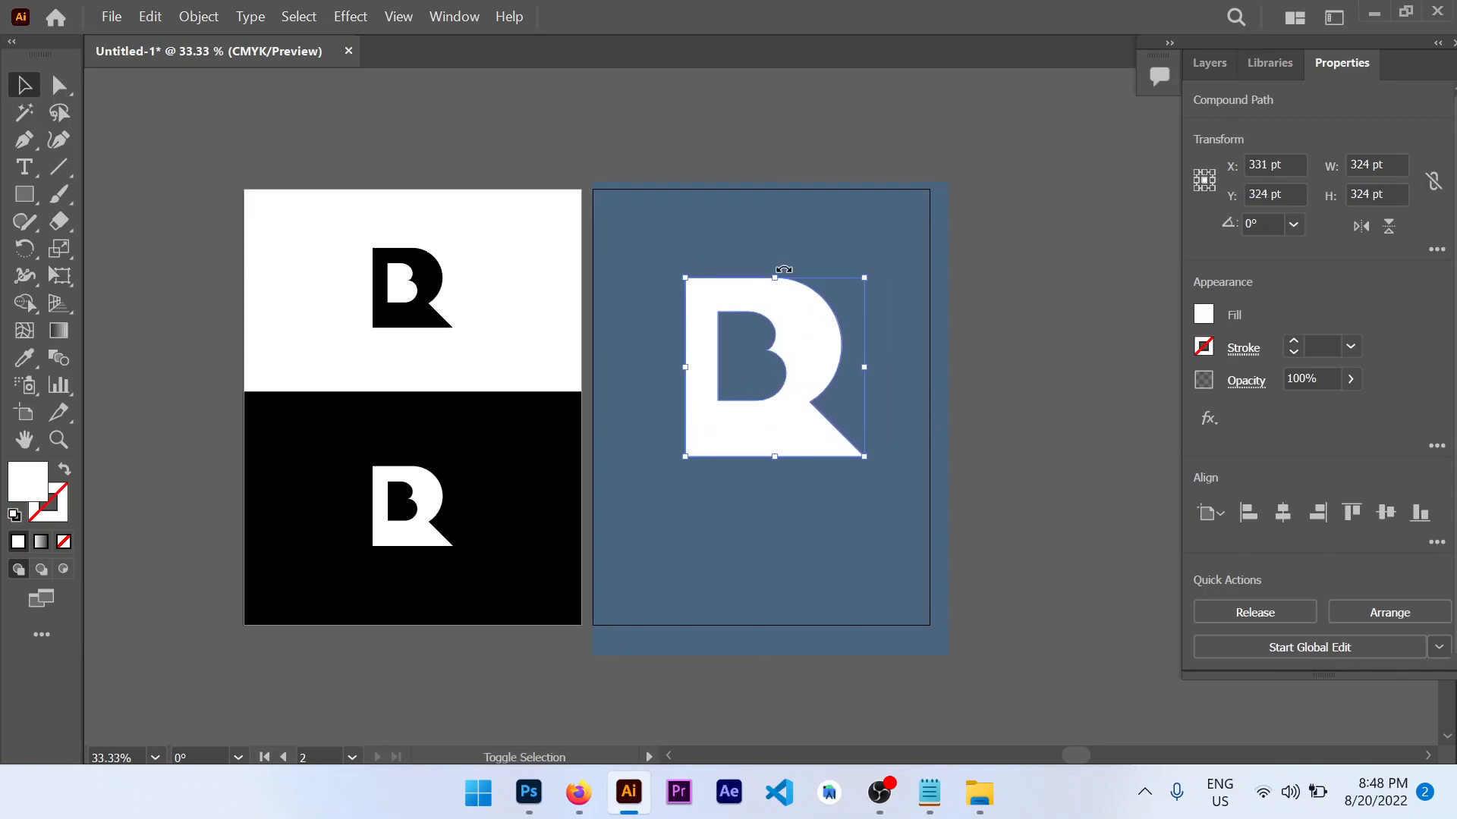
pyautogui.moveTo(774, 277); pyautogui.dragTo(758, 300)
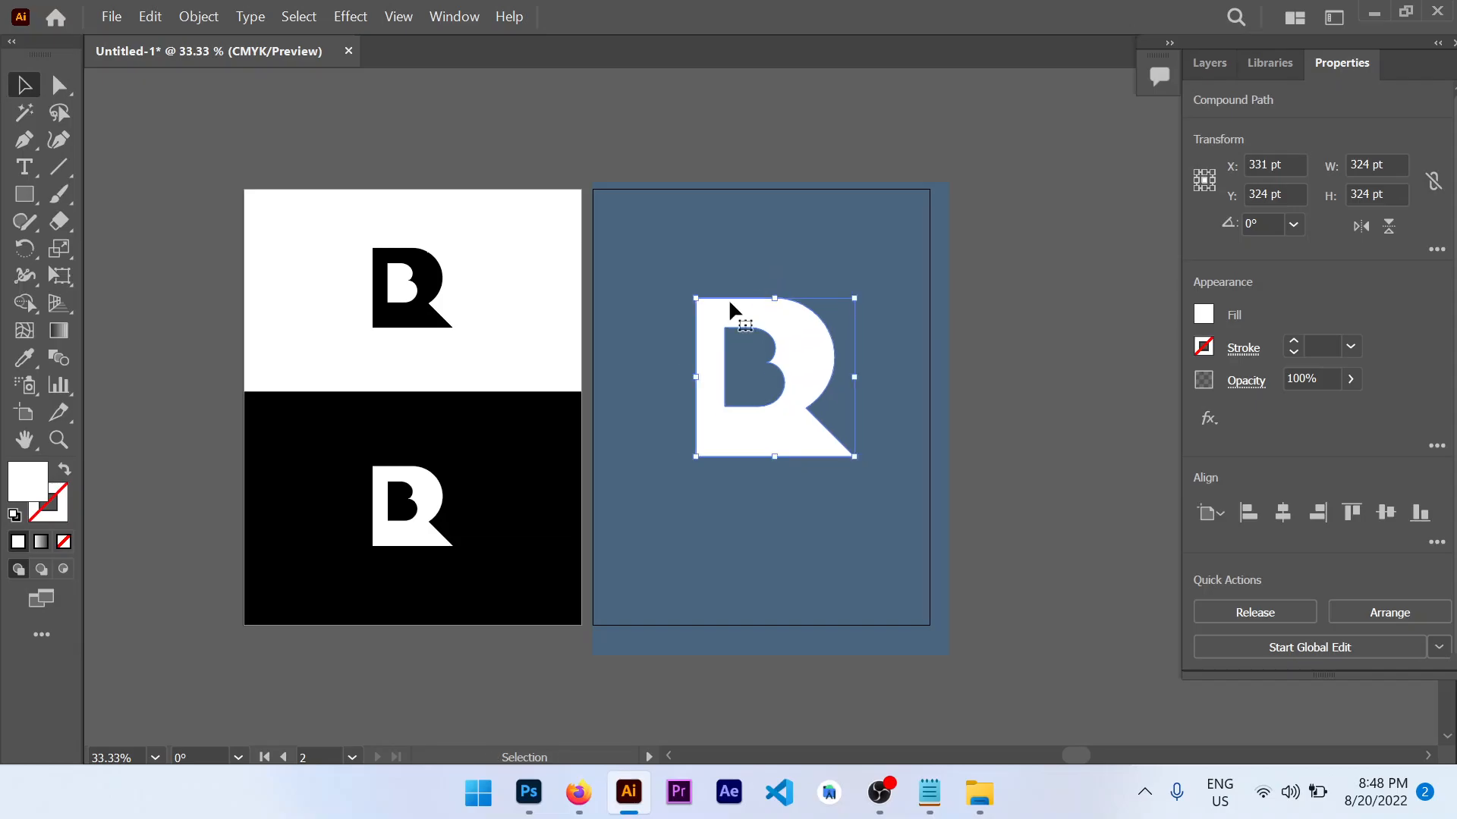
# Step: Set up a PNG export that uses artboards and is limited to artboard 2
pyautogui.click(676, 286)
pyautogui.click(112, 16)
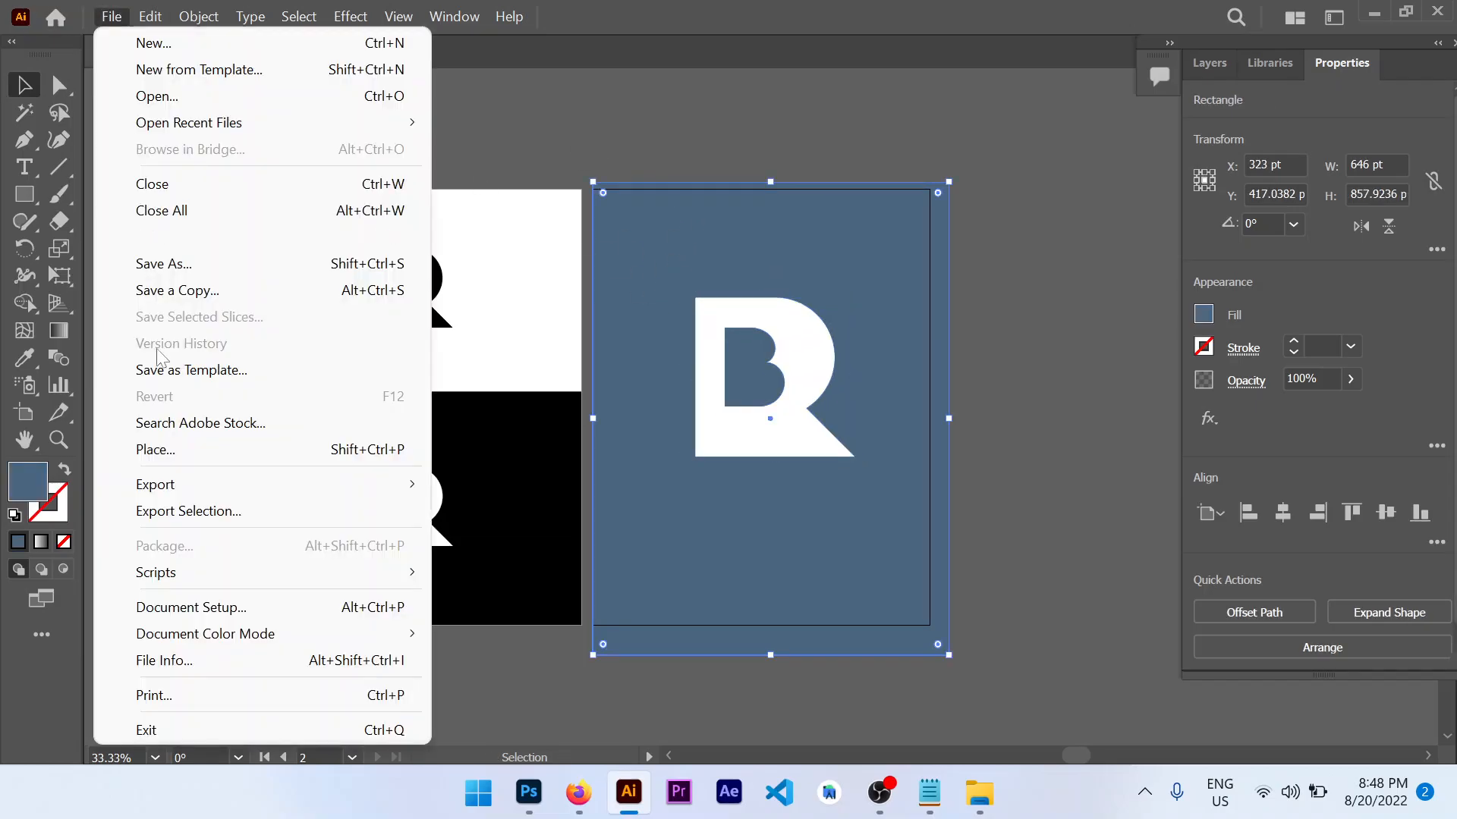
pyautogui.moveTo(313, 484)
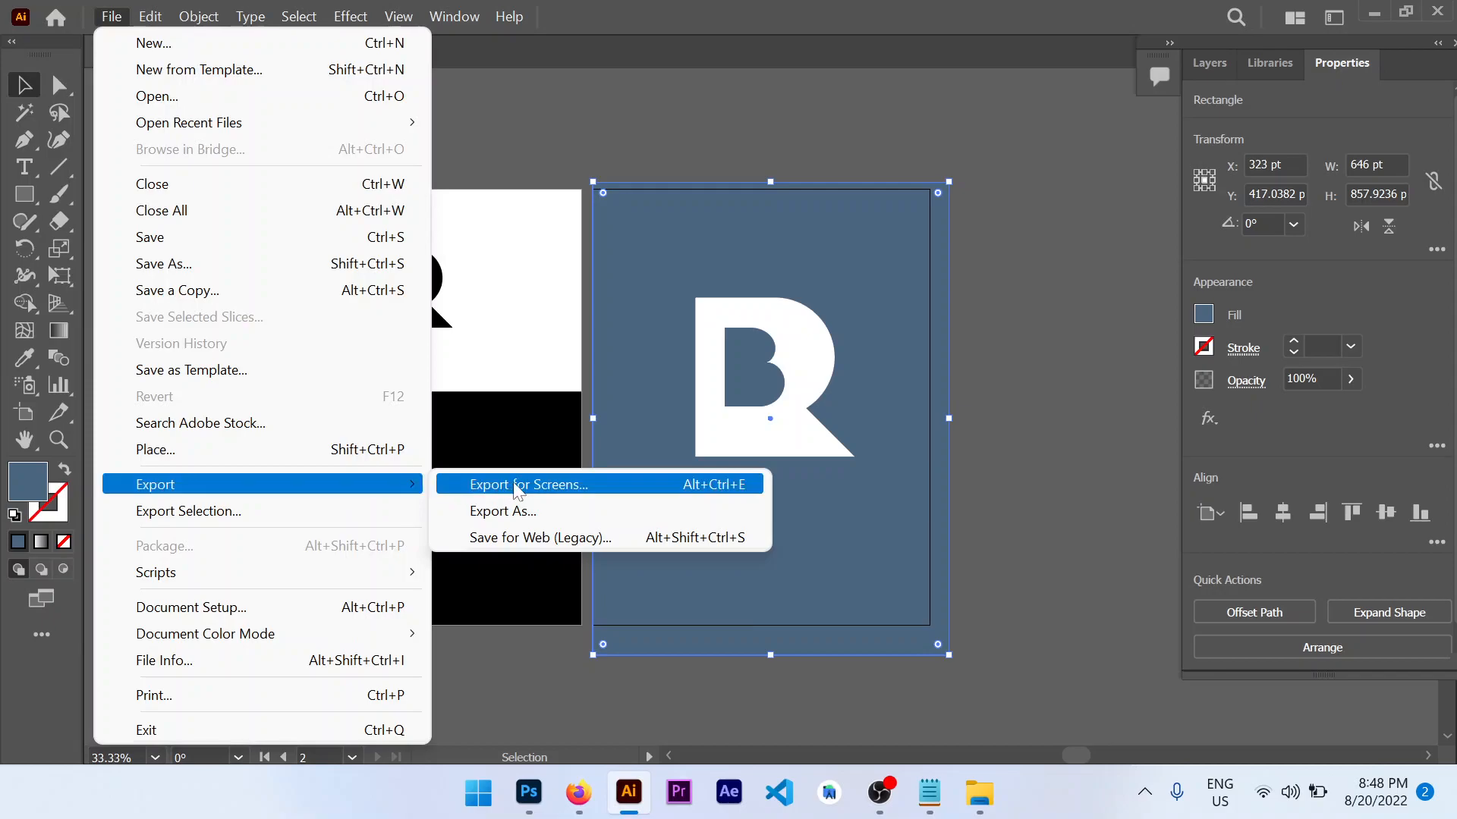
pyautogui.click(505, 511)
pyautogui.click(188, 484)
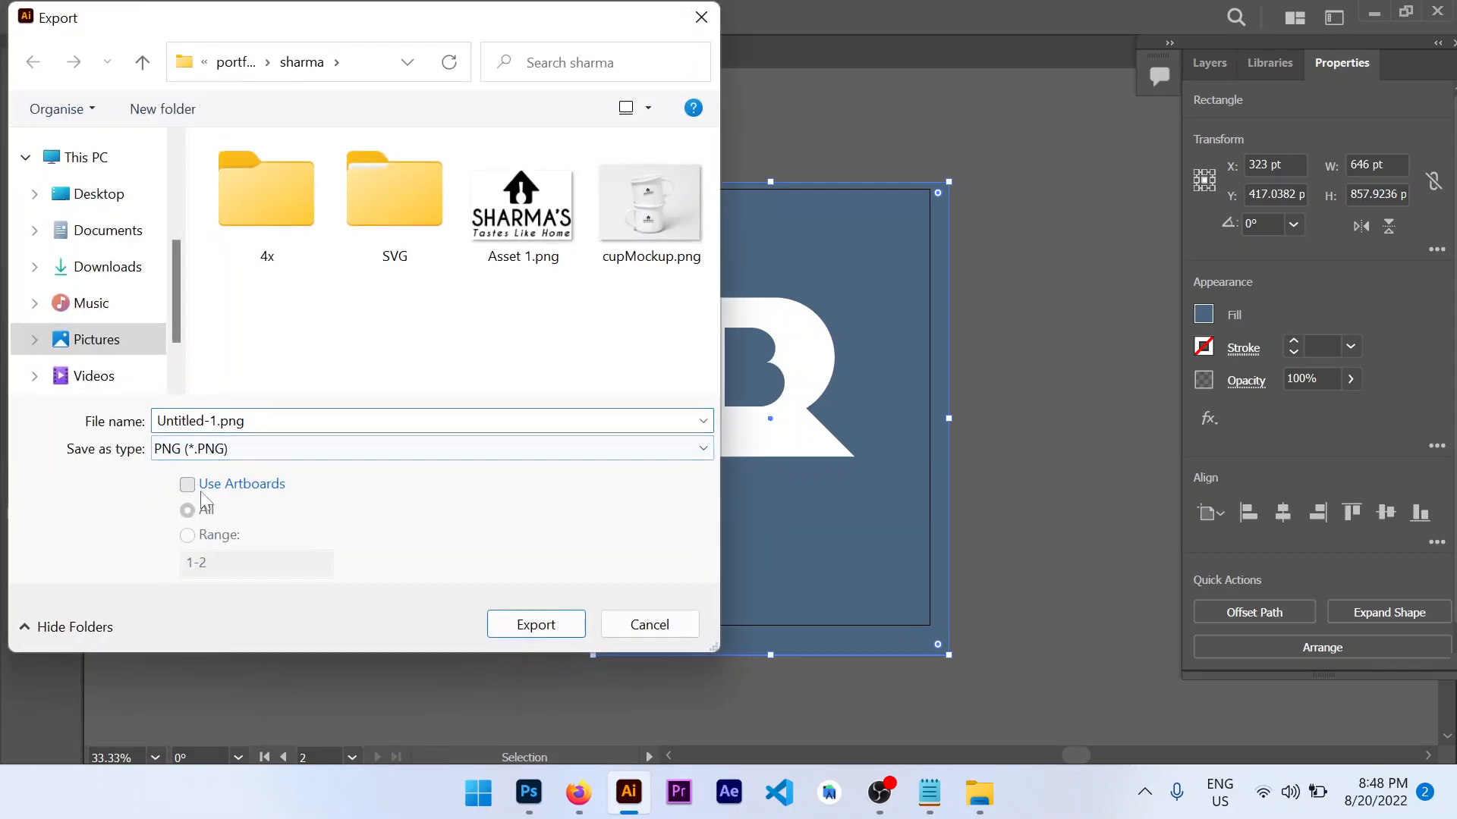
pyautogui.click(187, 535)
pyautogui.doubleClick(203, 563)
pyautogui.hotkey('ctrl', 'a')
pyautogui.write('2')
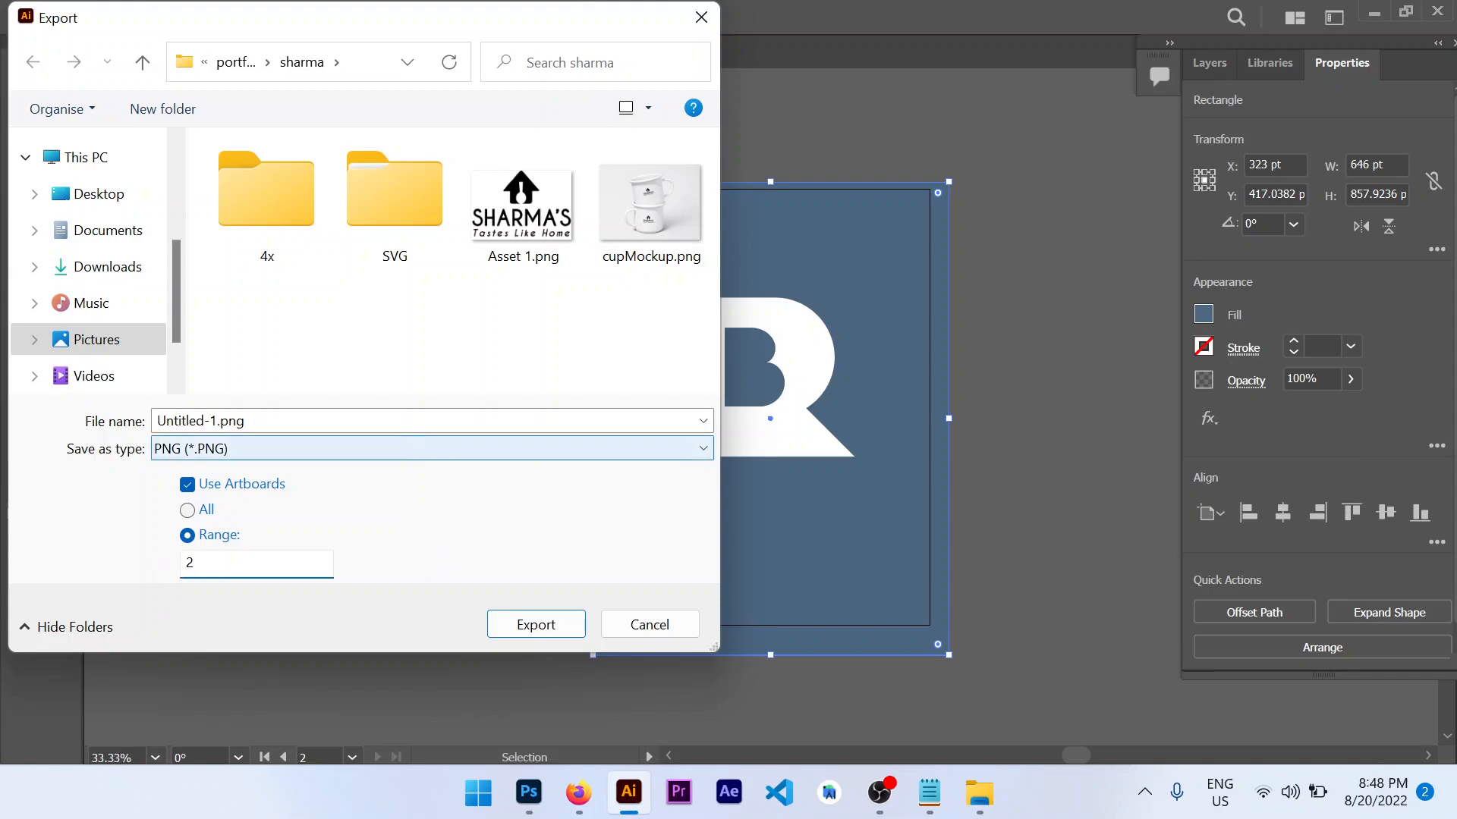
# Step: Export the artboard to the Pictures folder under the name r, at High (300 ppi) resolution
pyautogui.click(266, 422)
pyautogui.click(105, 340)
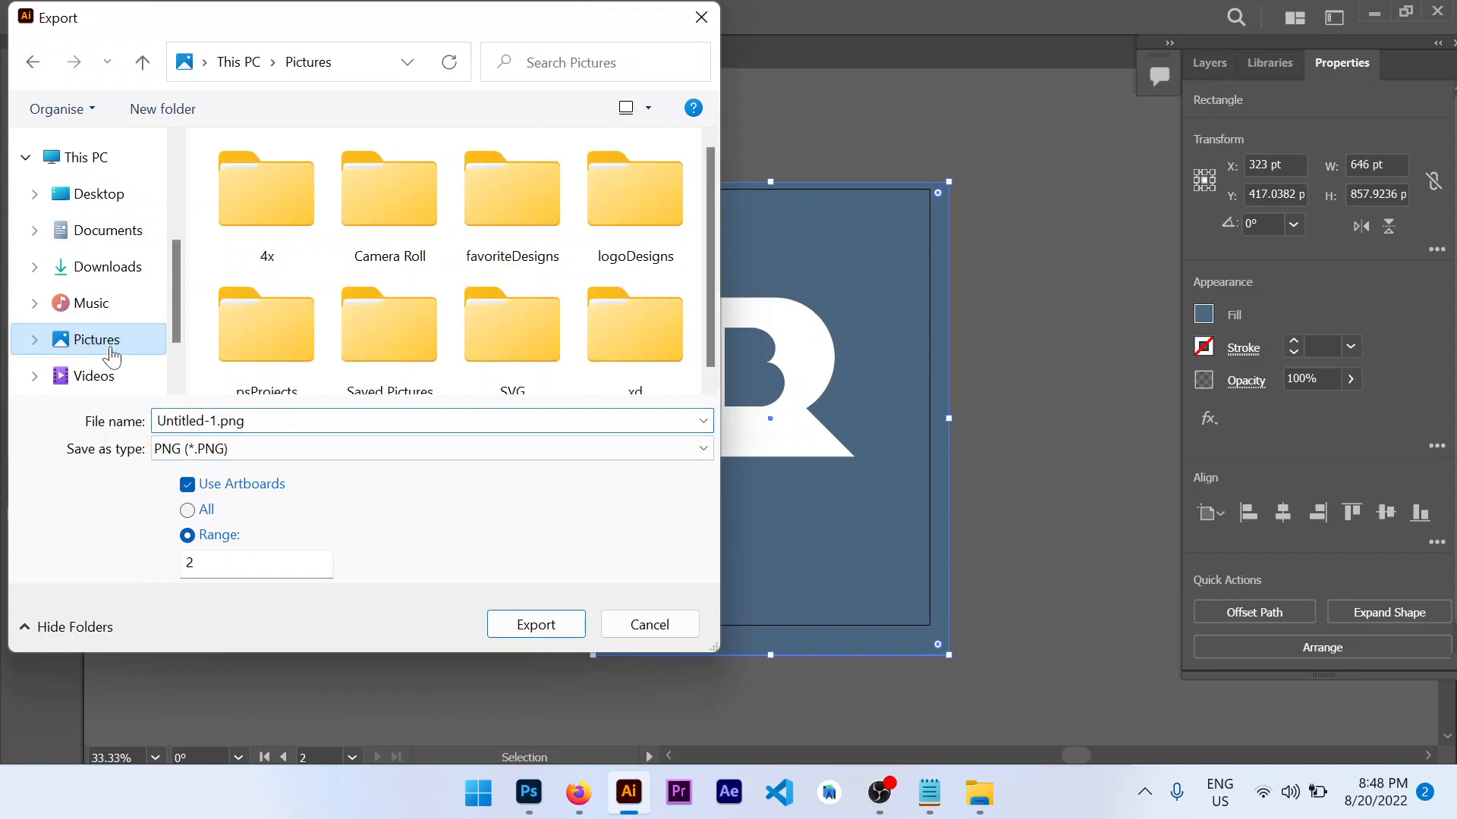
pyautogui.write('r')
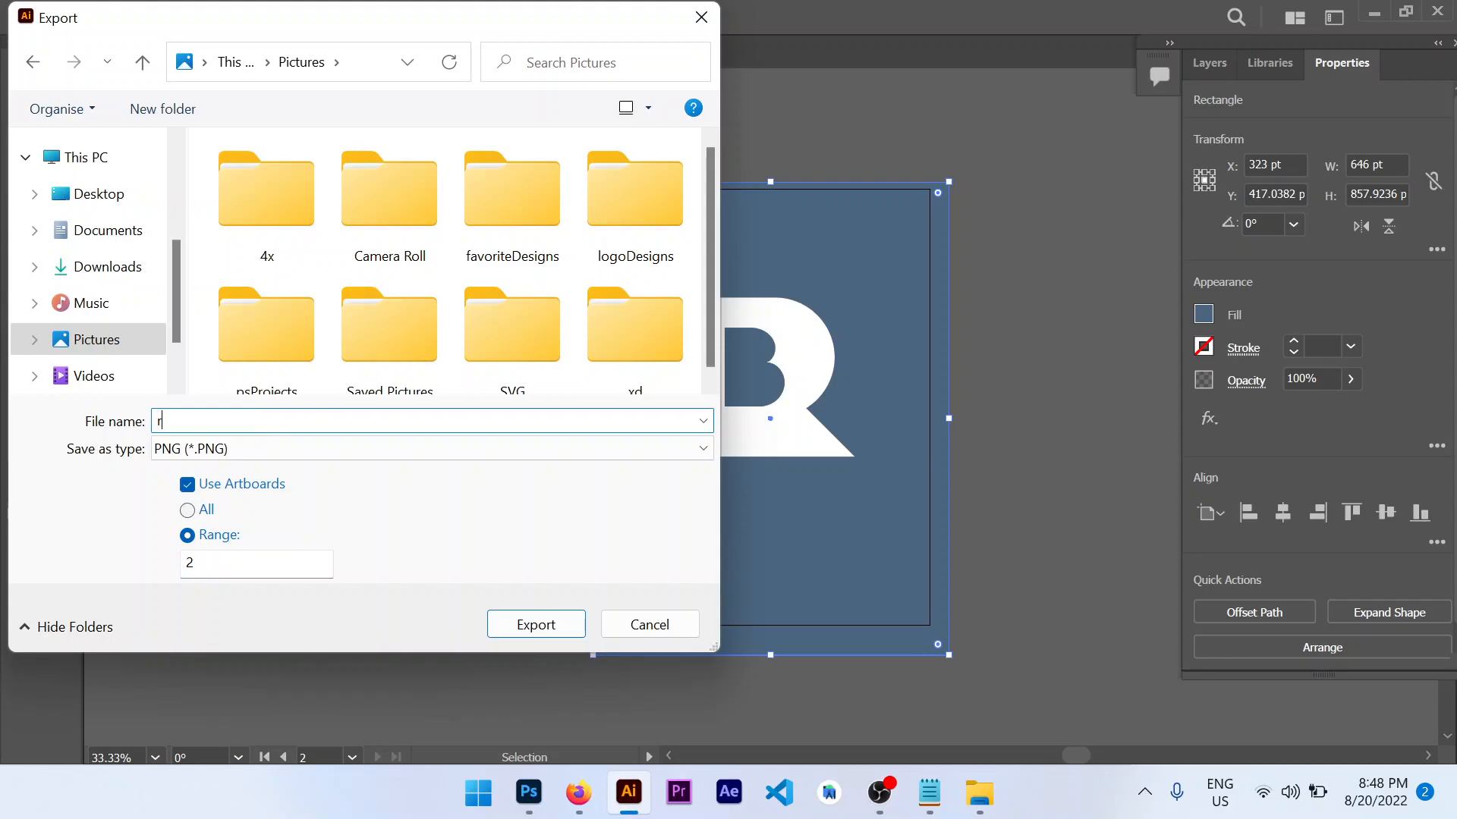
pyautogui.click(511, 628)
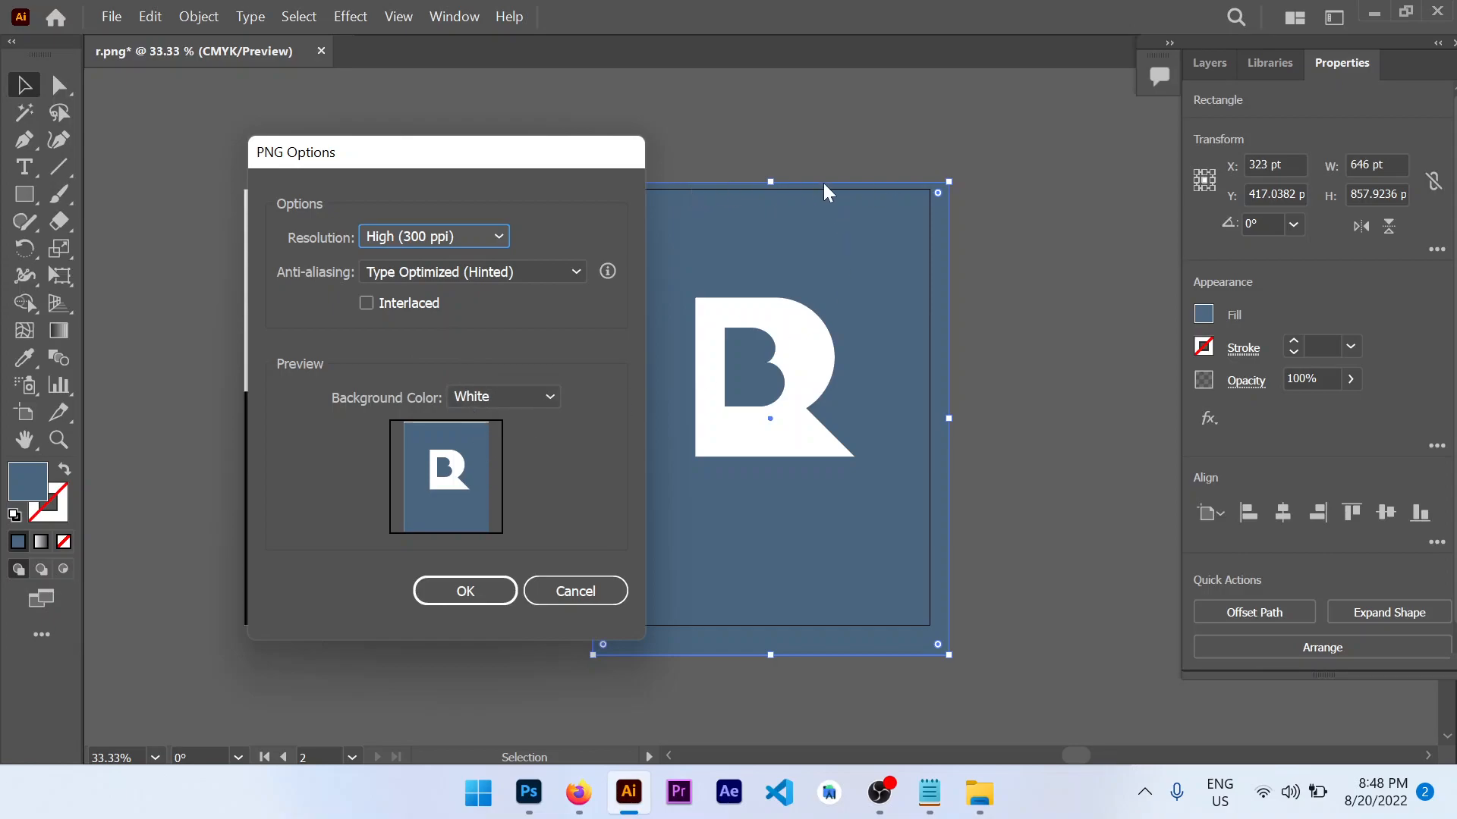
pyautogui.click(444, 240)
pyautogui.click(415, 389)
pyautogui.click(481, 594)
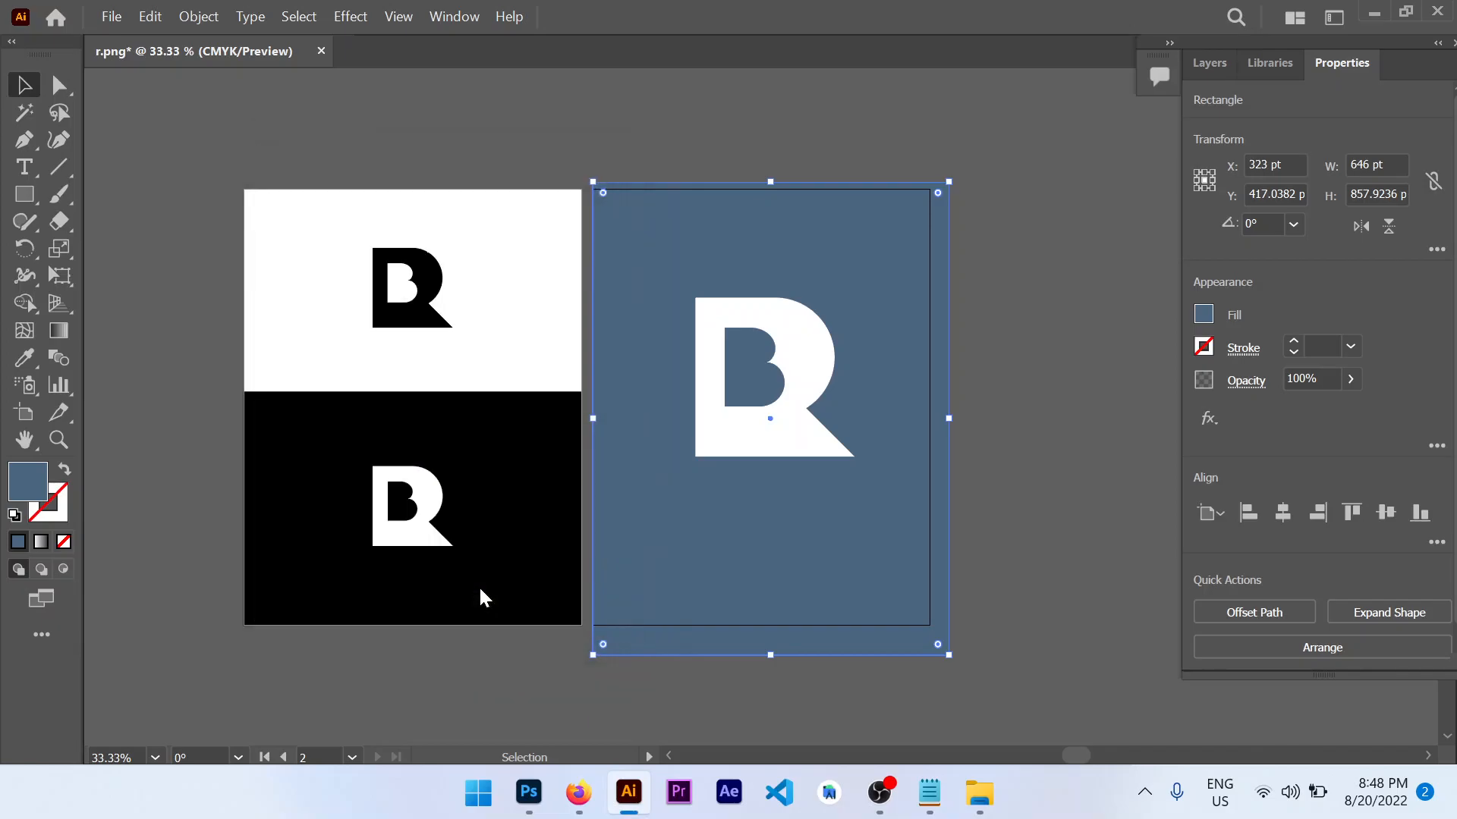
# Step: Open the exported r-02.png from the Pictures folder, inspect the logo up close and close the viewer
pyautogui.click(979, 793)
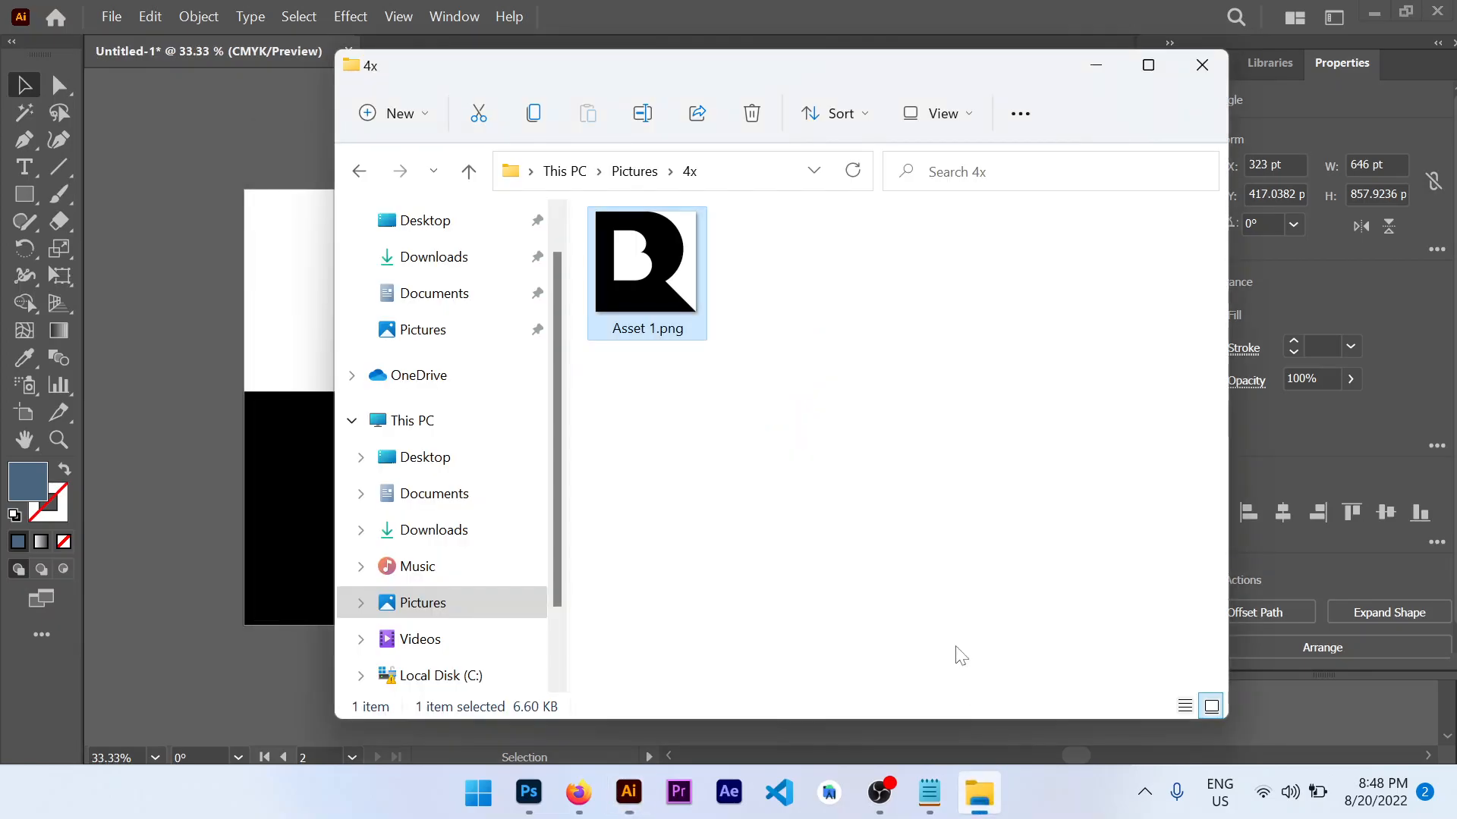
pyautogui.click(463, 603)
pyautogui.doubleClick(1014, 407)
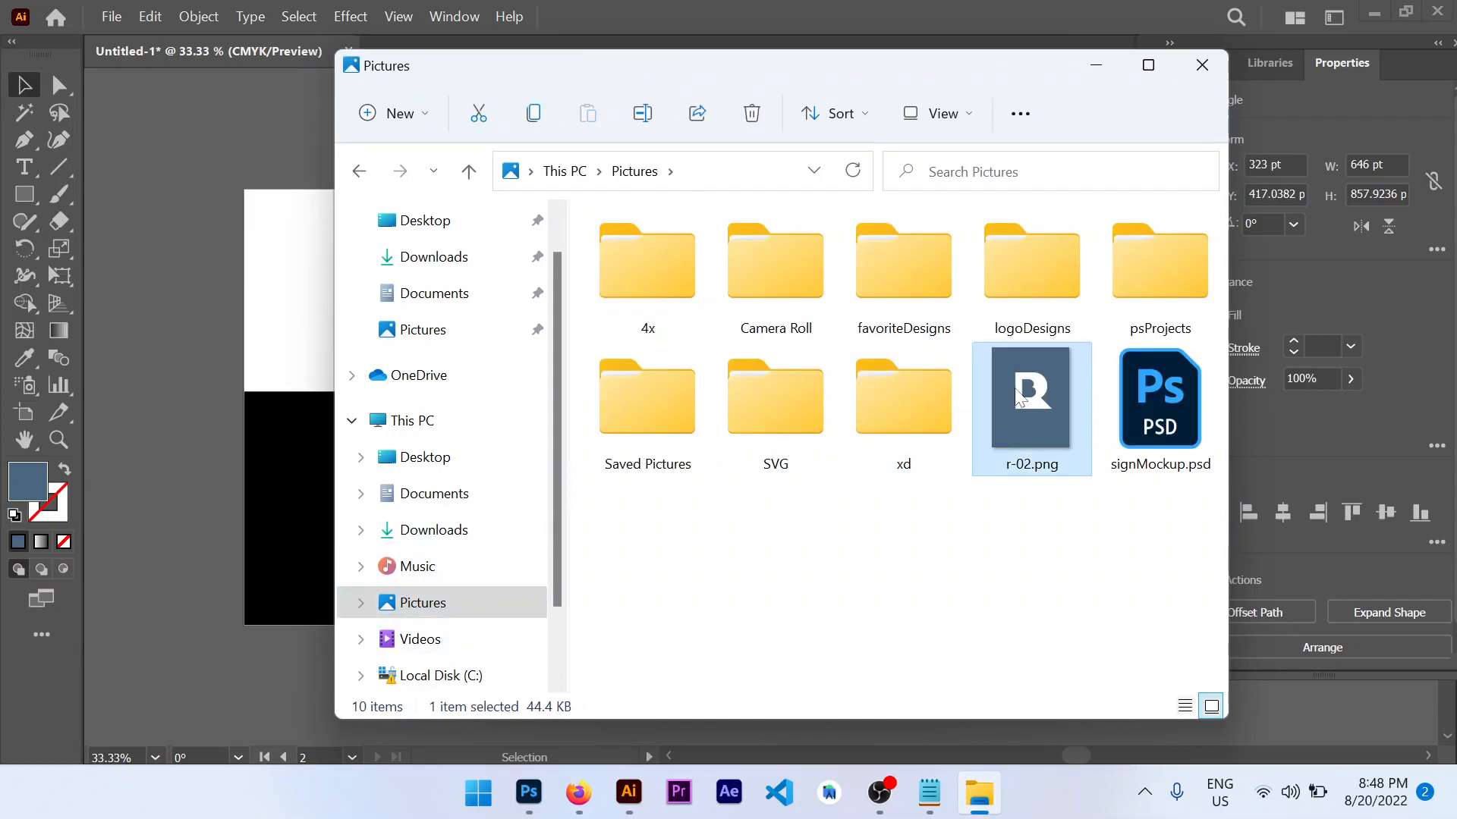
pyautogui.scroll(5, 771, 390)
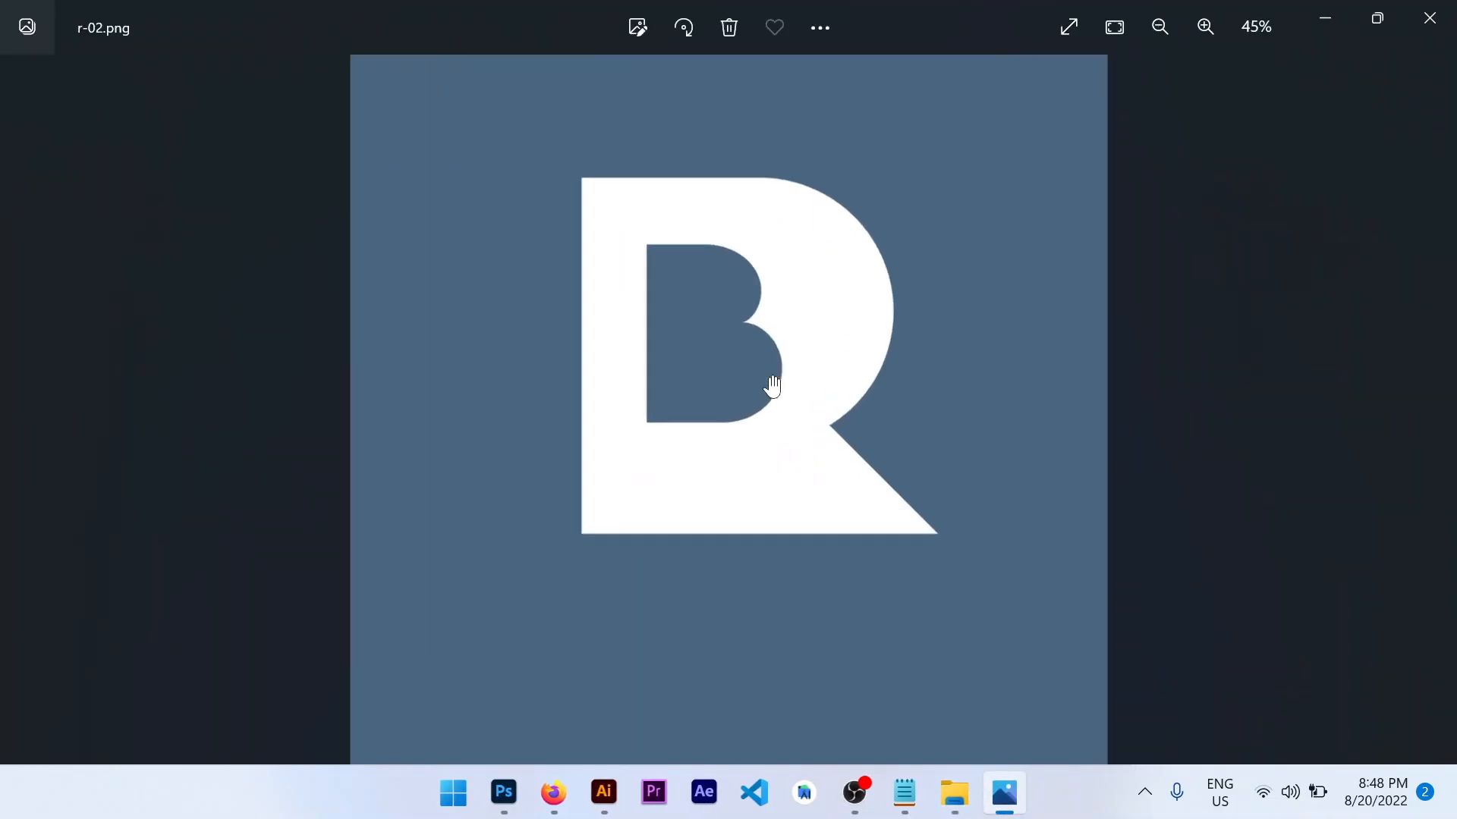
pyautogui.scroll(-3, 774, 385)
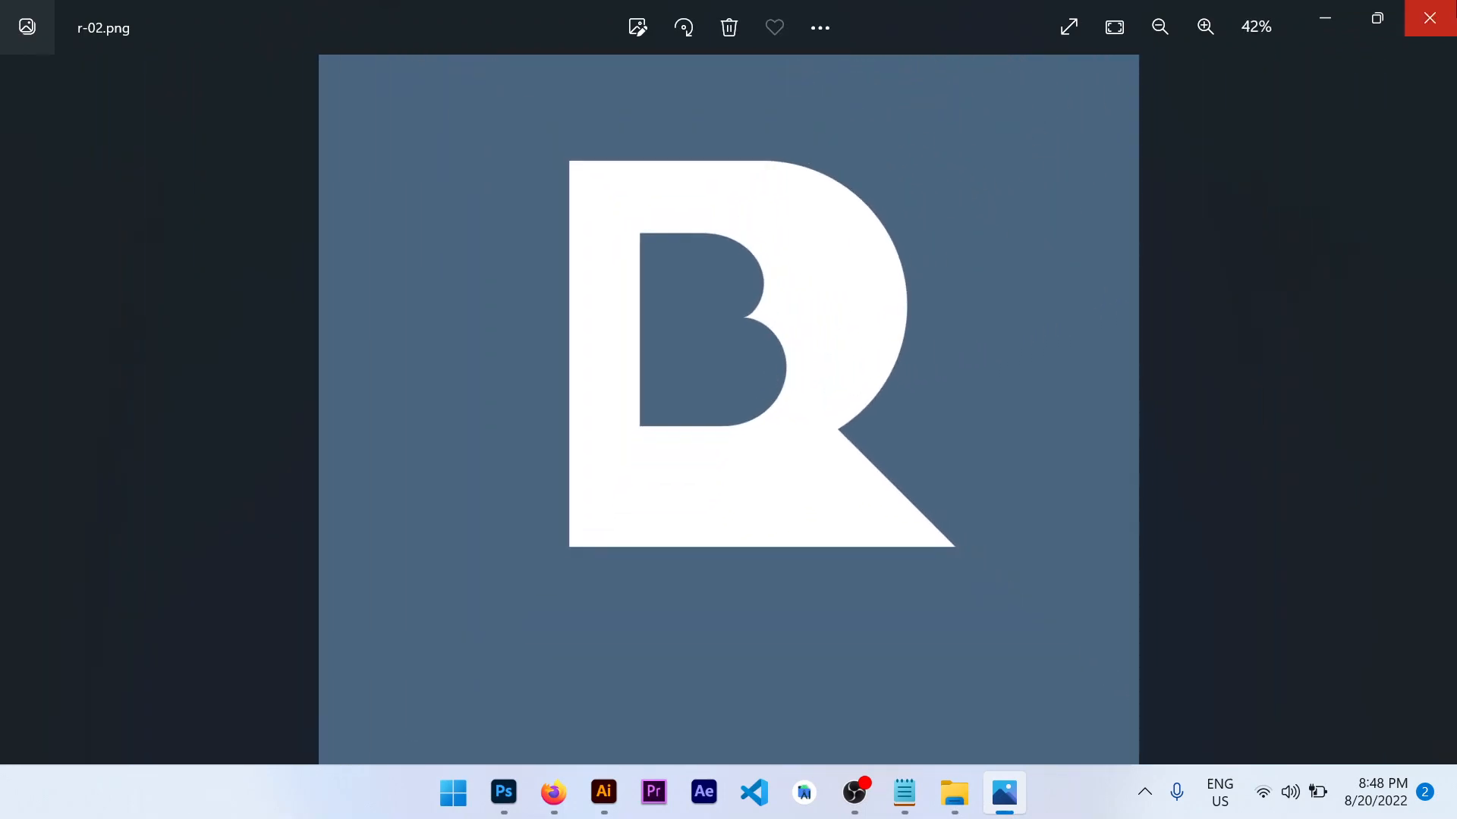
pyautogui.hotkey('alt', 'F4')
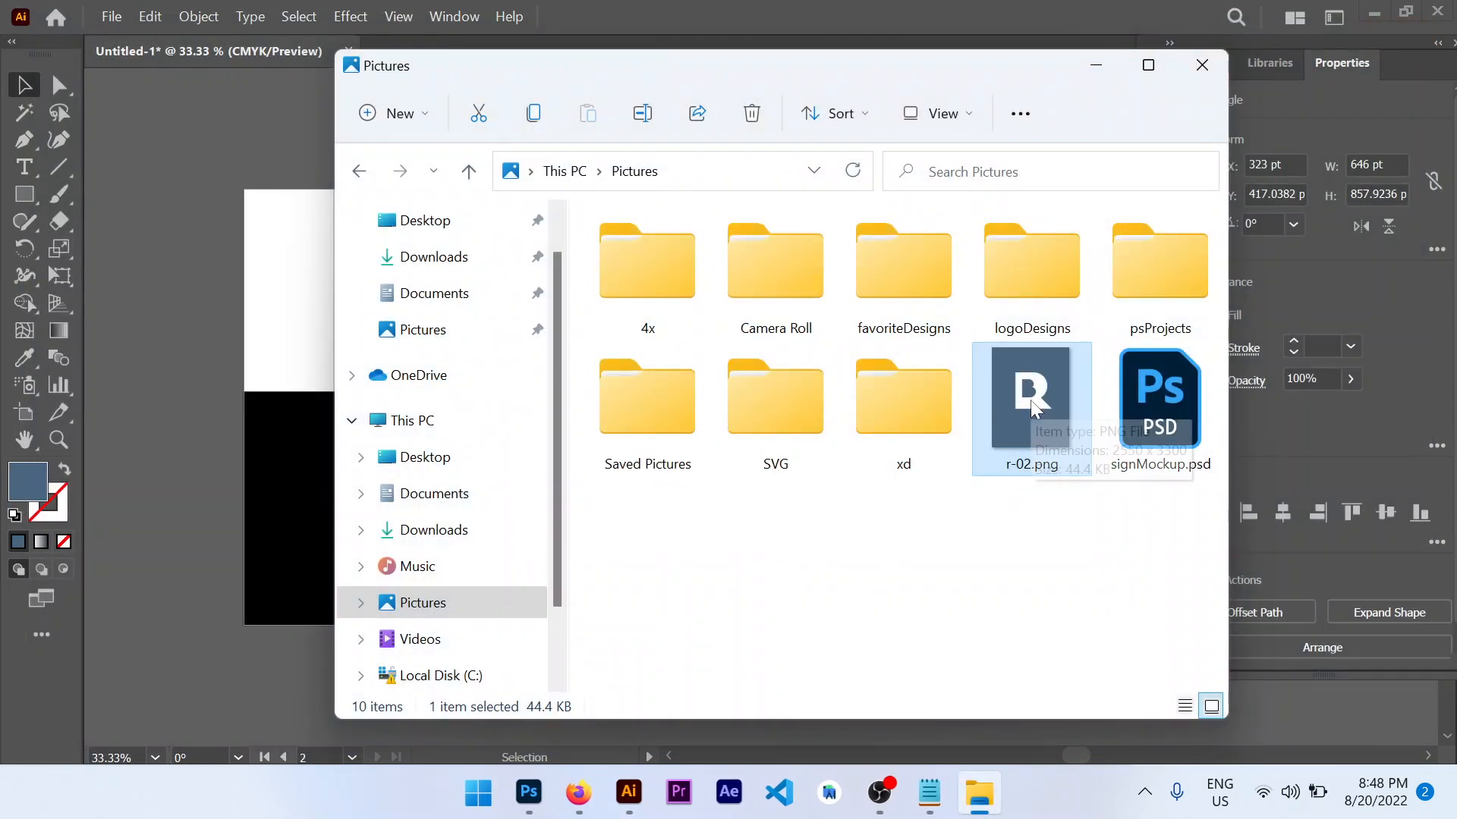
# Step: Switch to Photoshop, dismiss the foreground colour picker and return to Place Your Design Here1.psb
pyautogui.moveTo(1031, 406); pyautogui.dragTo(874, 419)
pyautogui.hotkey('alt', 'Tab')
pyautogui.hotkey('alt', 'Tab')
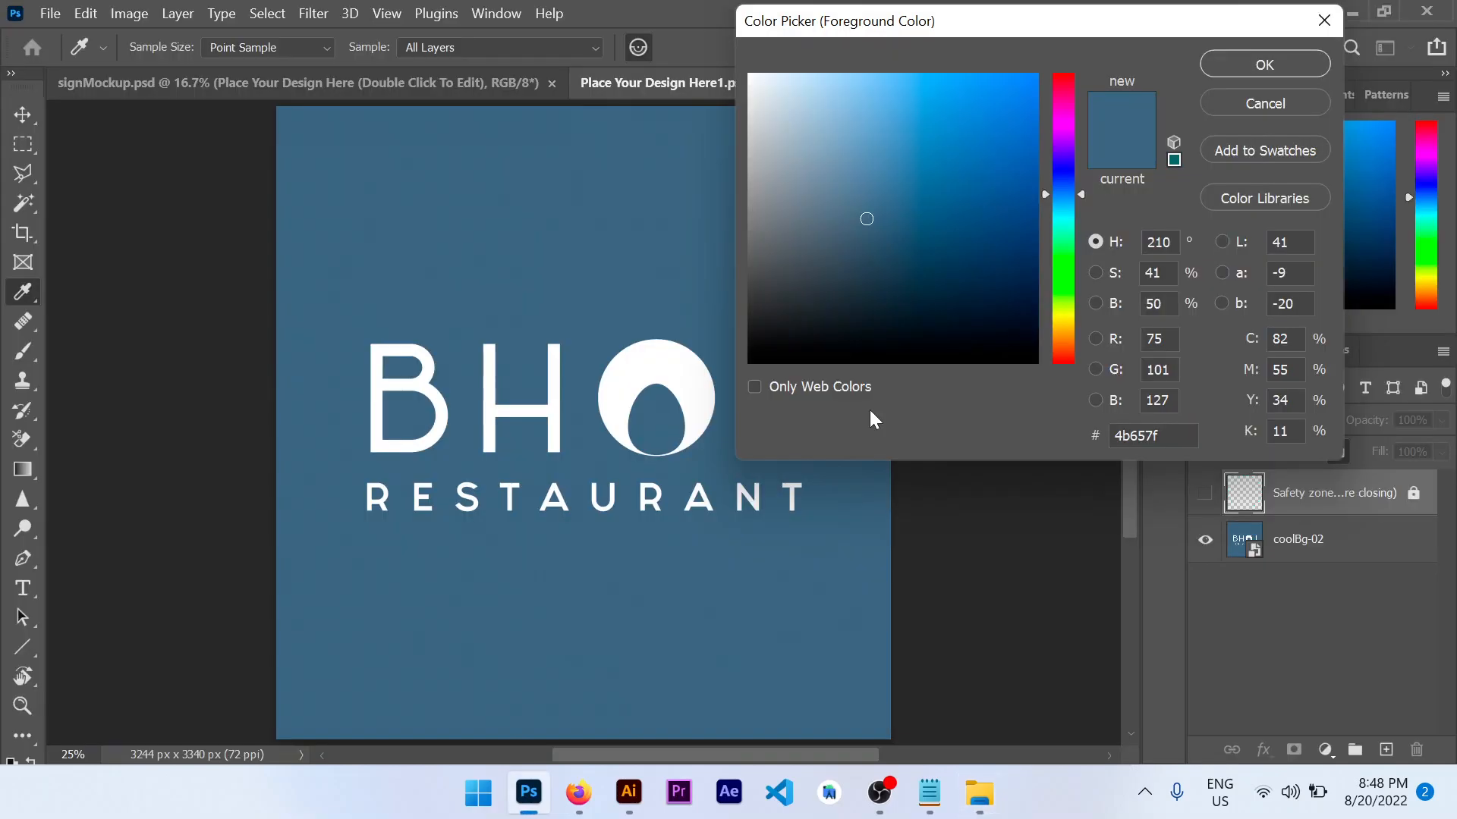
pyautogui.click(1281, 102)
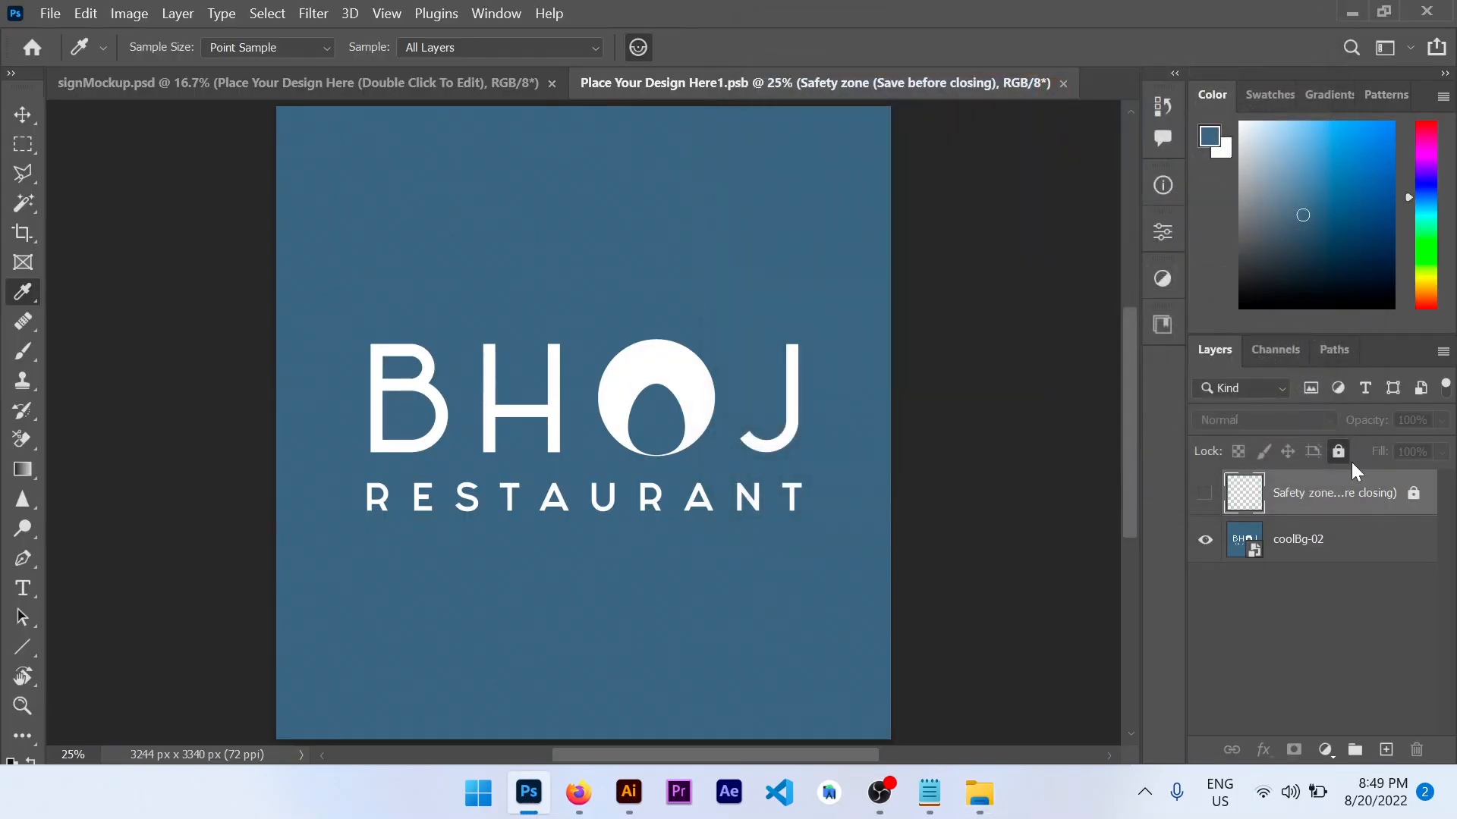
pyautogui.click(292, 85)
pyautogui.click(667, 85)
# Step: Place r-02.png from the Pictures folder into Place Your Design Here1.psb and enlarge it to cover the whole canvas
pyautogui.click(979, 793)
pyautogui.moveTo(994, 370); pyautogui.dragTo(298, 414)
pyautogui.moveTo(602, 401); pyautogui.dragTo(422, 281)
pyautogui.moveTo(460, 227); pyautogui.dragTo(576, 182)
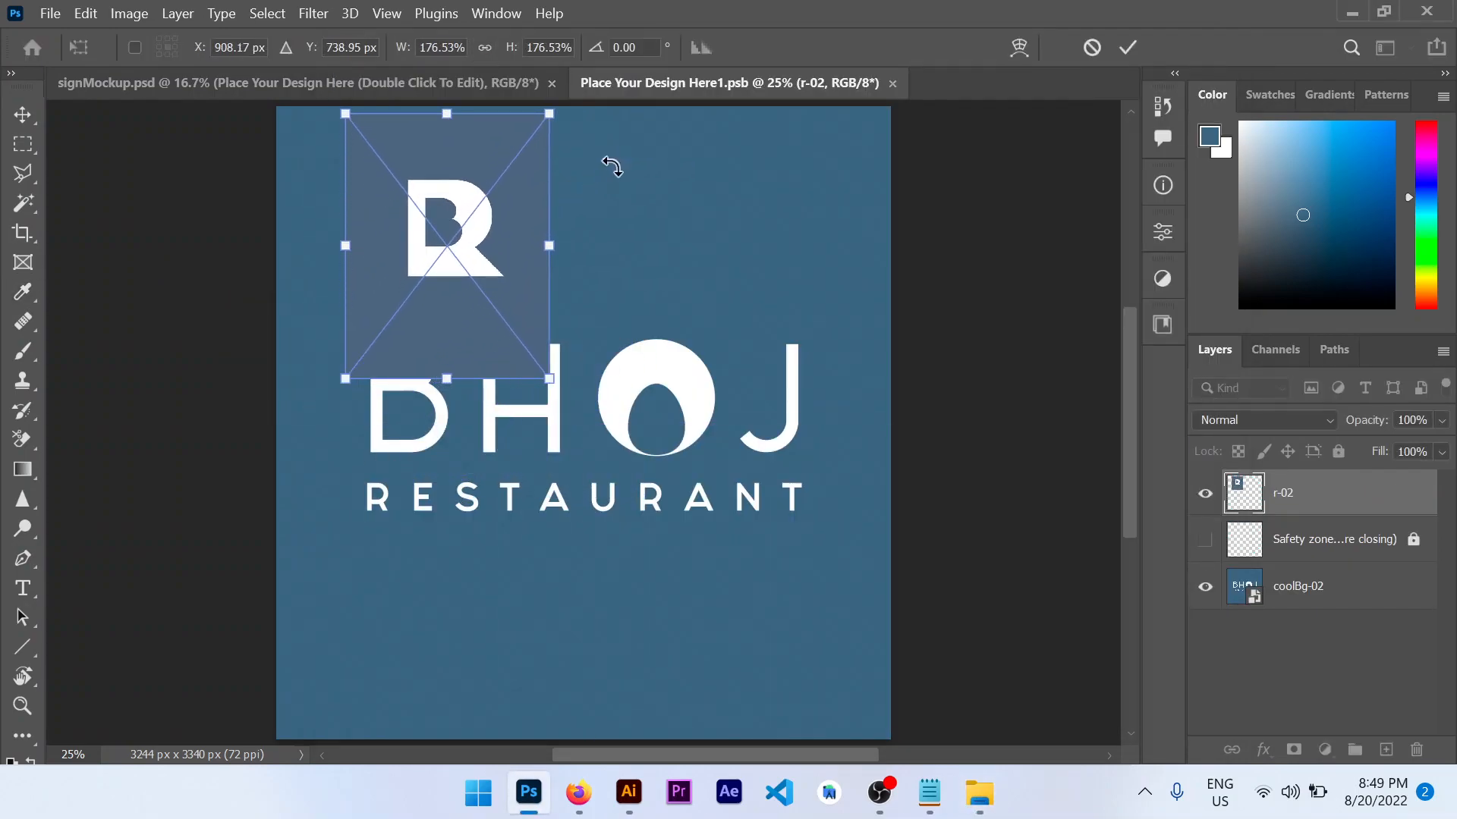
pyautogui.moveTo(546, 248); pyautogui.dragTo(949, 455)
pyautogui.moveTo(571, 376); pyautogui.dragTo(427, 511)
pyautogui.moveTo(801, 380); pyautogui.dragTo(929, 380)
# Step: Delete the coolBg-02 layer and move the r-02 layer down until the logo is vertically centred on the canvas
pyautogui.click(1290, 588)
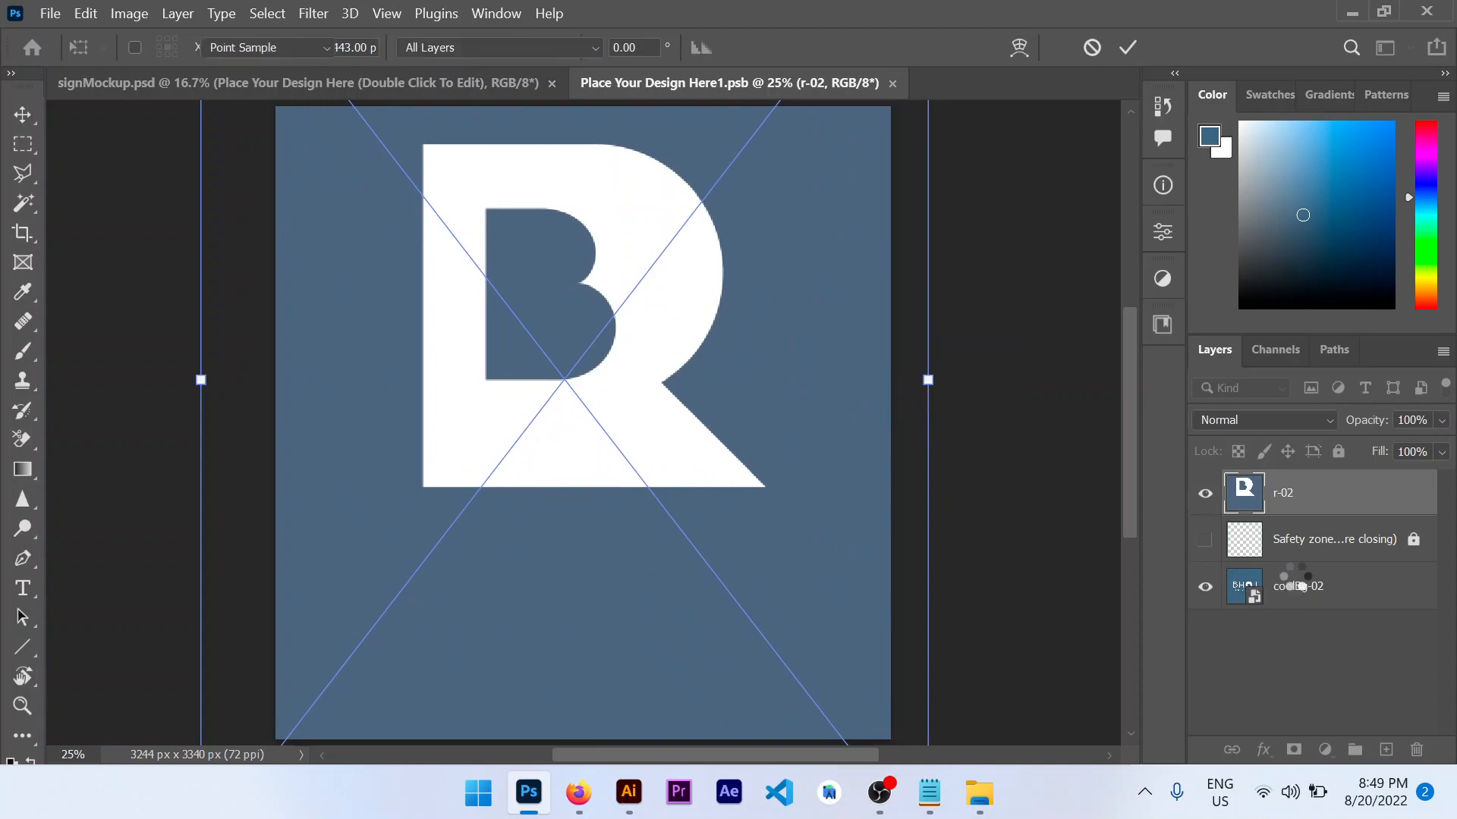
pyautogui.press('Delete')
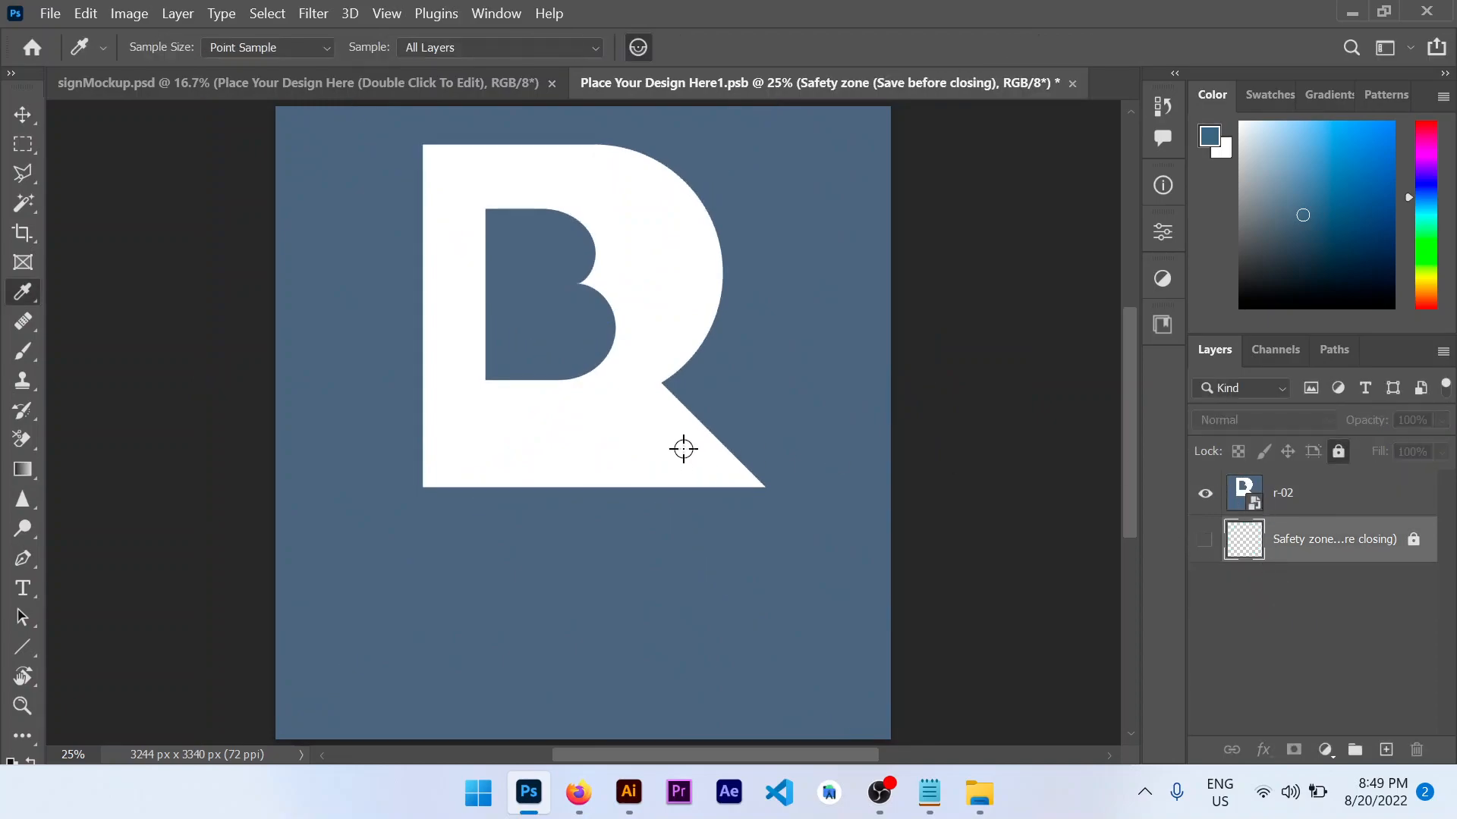
pyautogui.scroll(-1, 681, 383)
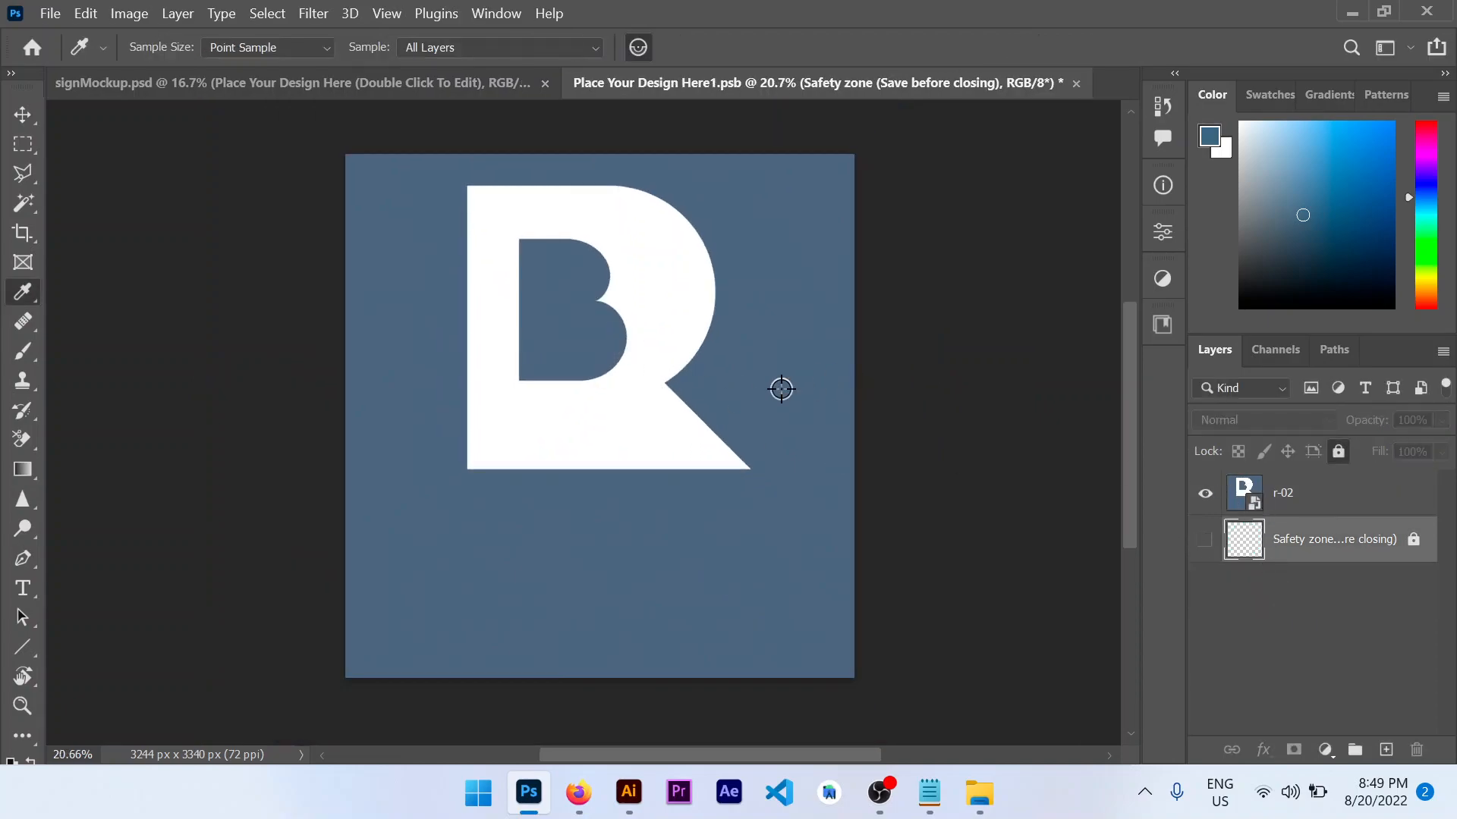
pyautogui.press('v')
pyautogui.moveTo(639, 351); pyautogui.dragTo(643, 419)
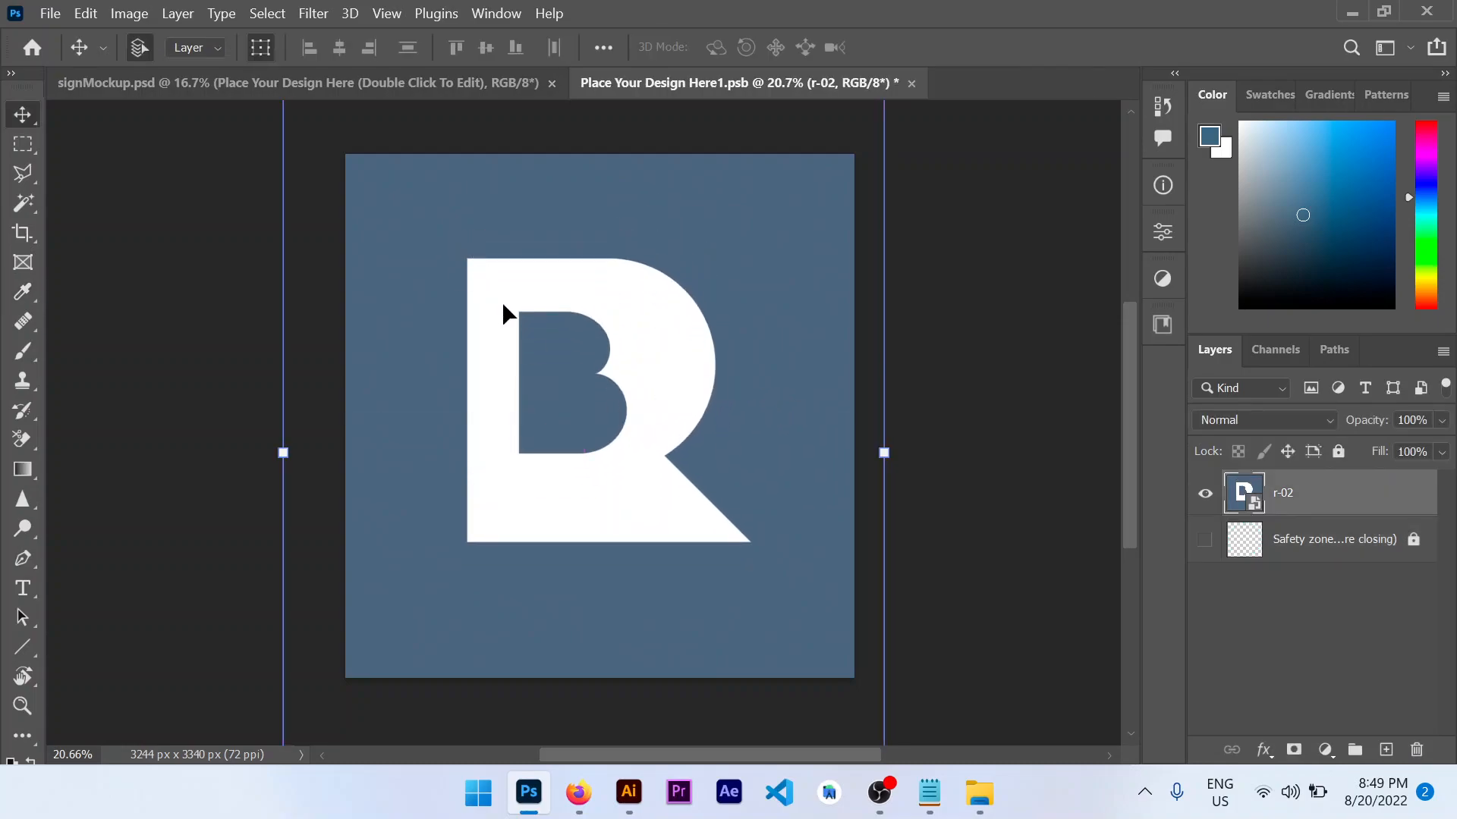
# Step: Save Place Your Design Here1.psb and return to signMockup.psd to show the updated logo on the round sign
pyautogui.hotkey('ctrl', 's')
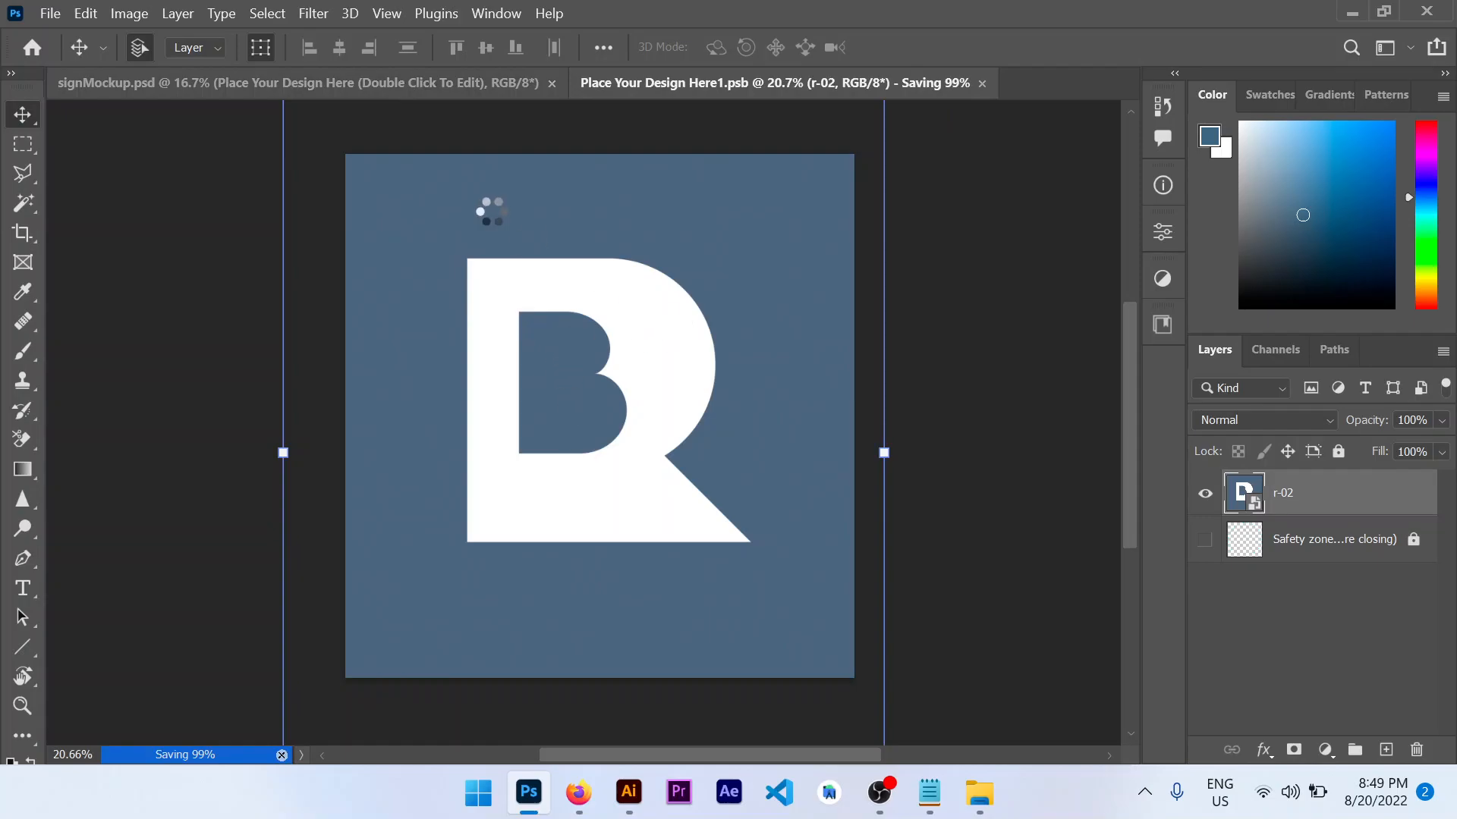
pyautogui.click(398, 82)
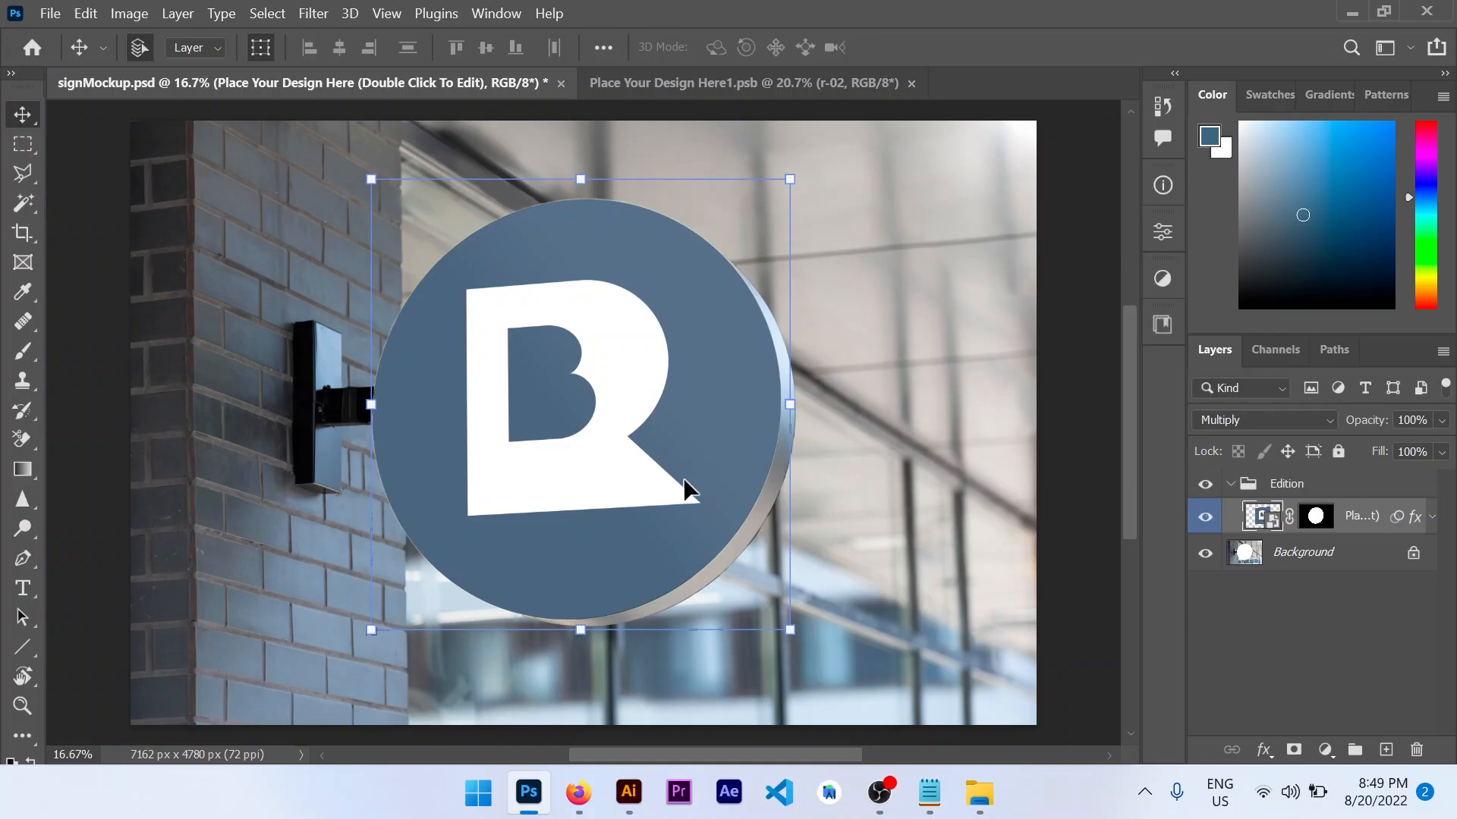
pyautogui.hotkey('alt', 'Tab')
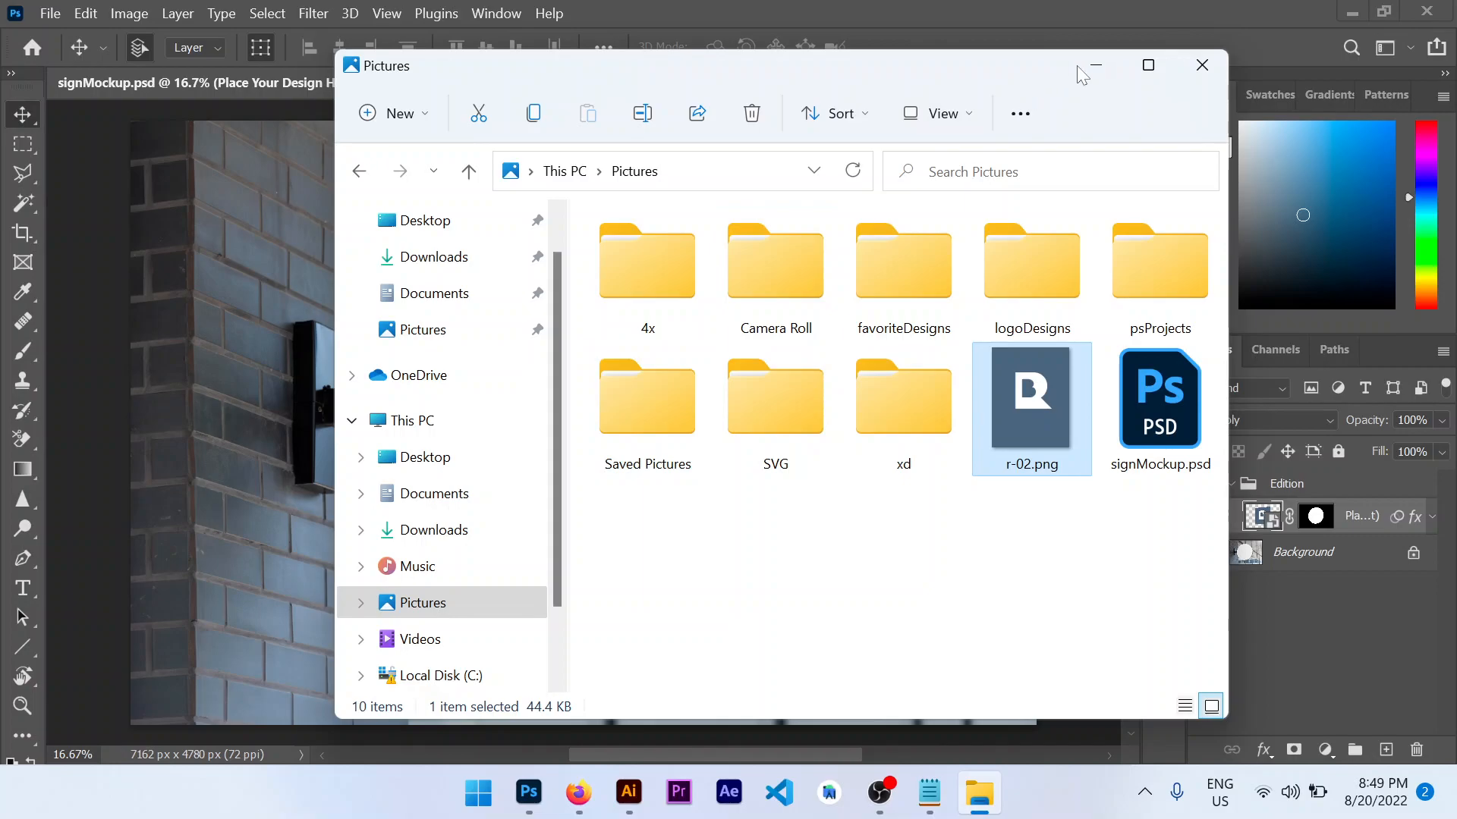
pyautogui.hotkey('alt', 'Tab')
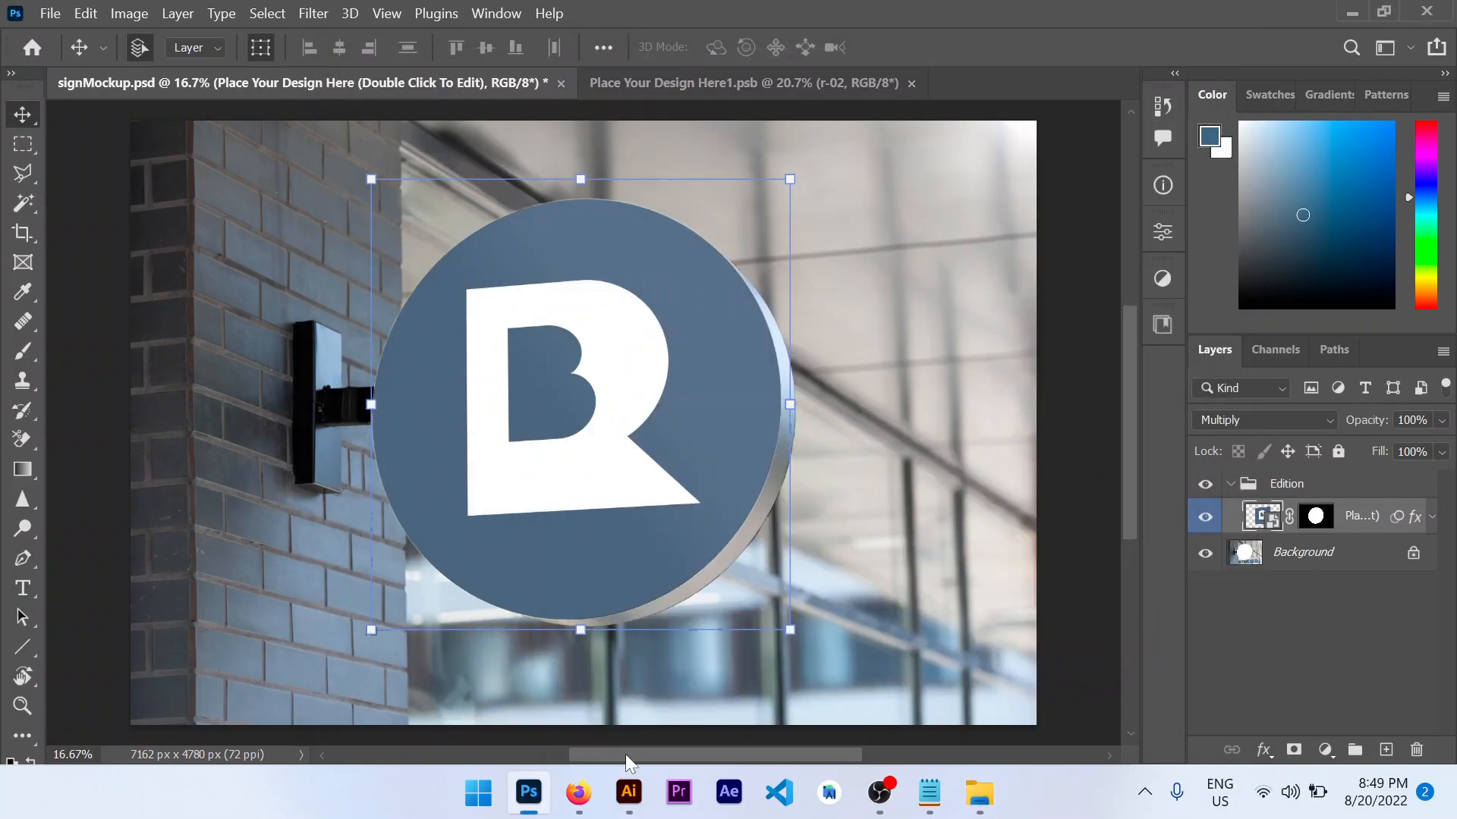
# Step: Review the logo artwork in Illustrator, return to the Photoshop sign mockup and bring up the Notepad note with the letters R and B
pyautogui.click(629, 792)
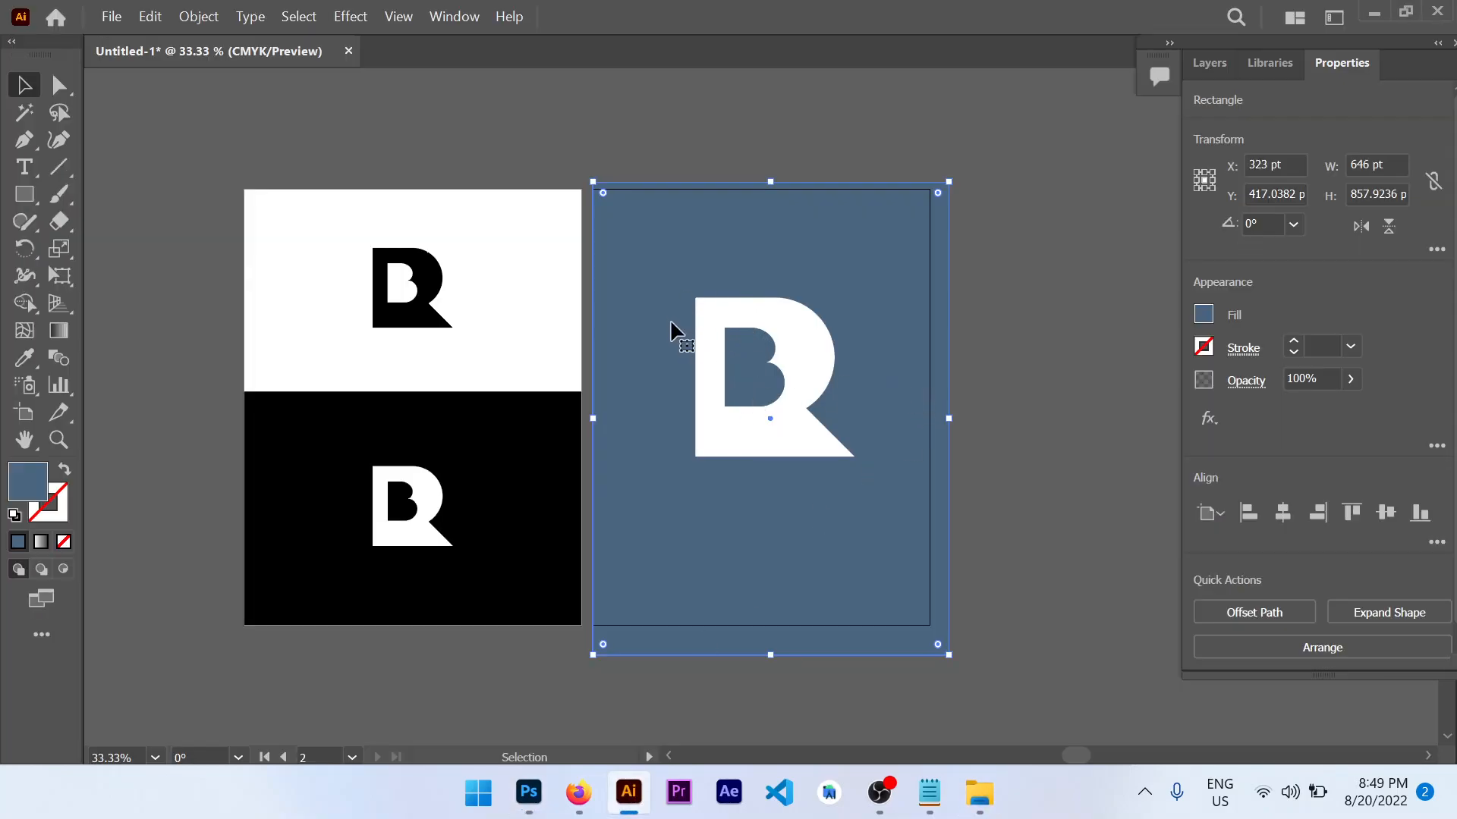
pyautogui.hotkey('alt', 'Tab')
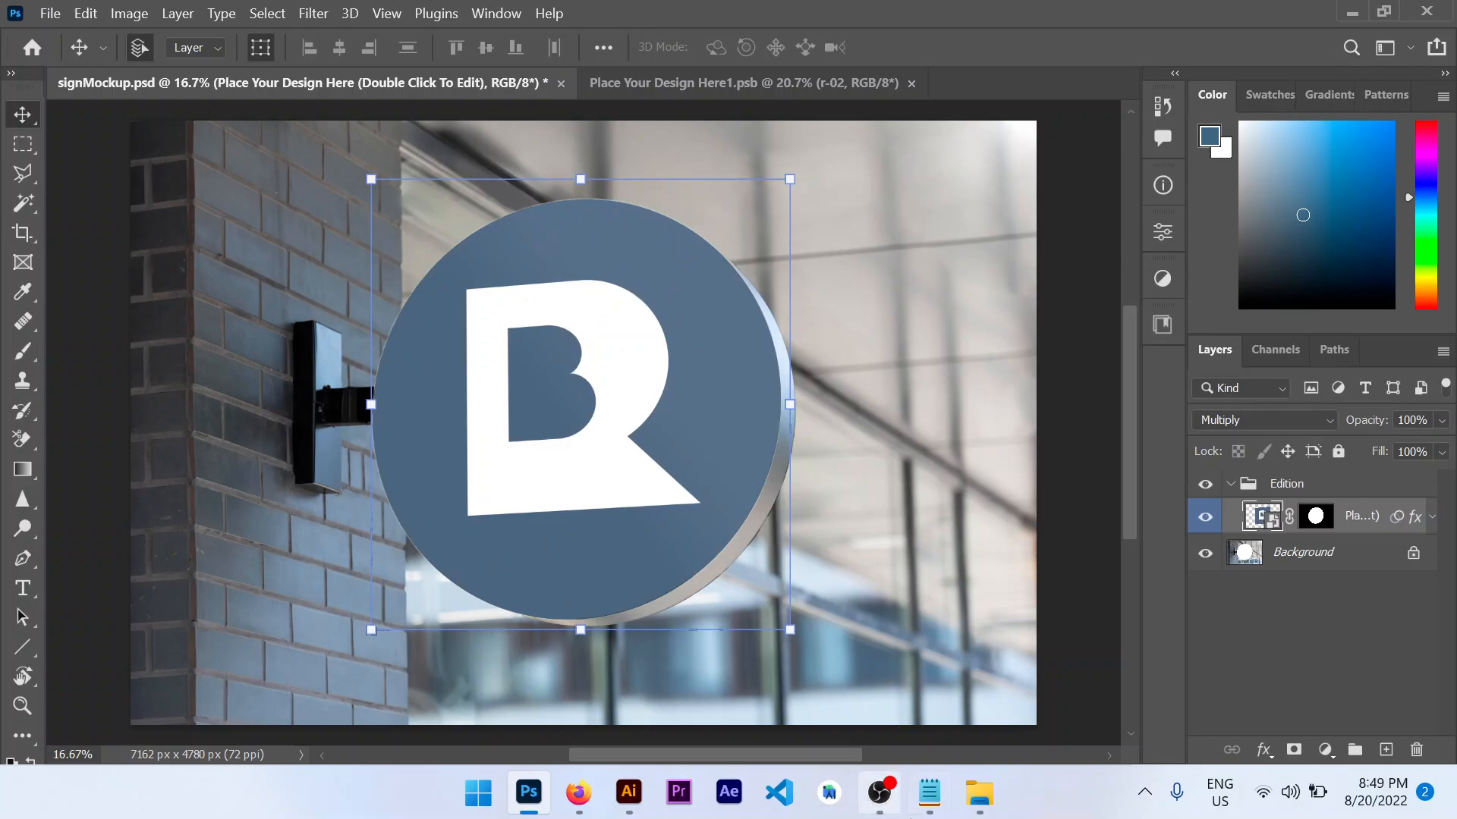
pyautogui.click(928, 799)
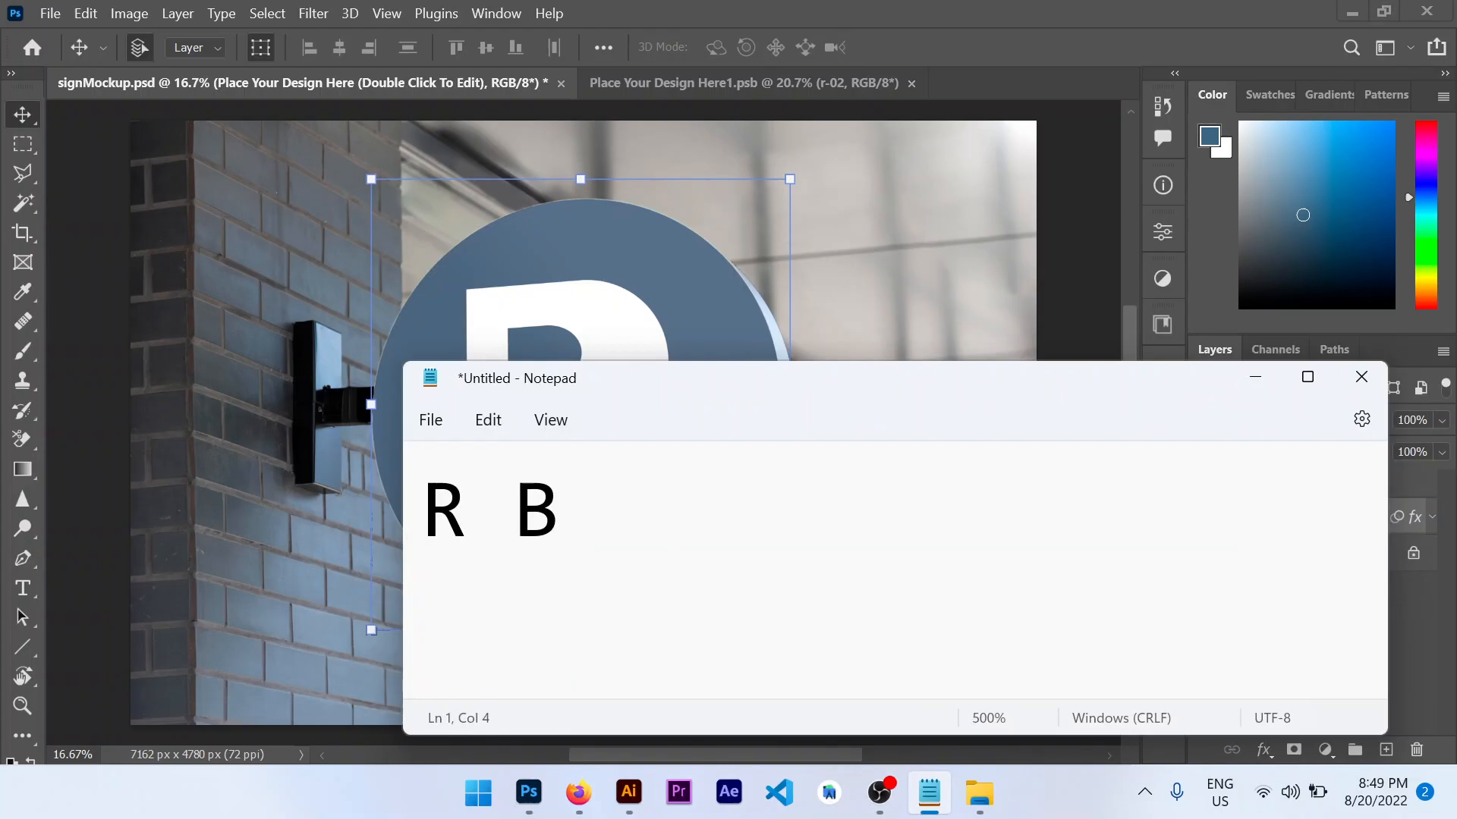